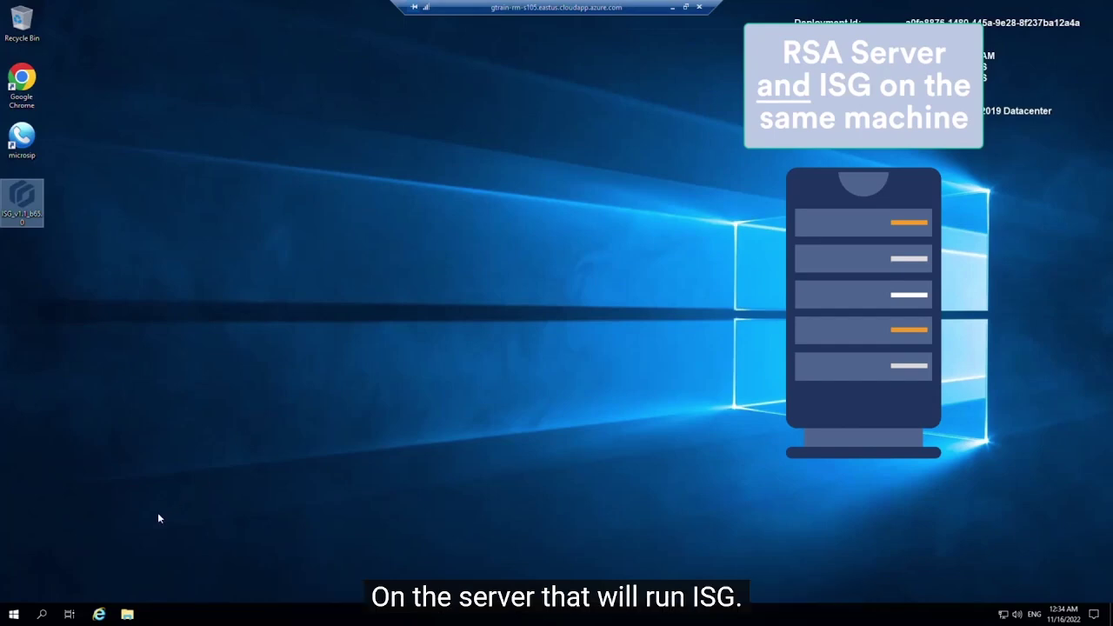
Search Windows for 'local' and open the Local Security Policy console
click(43, 615)
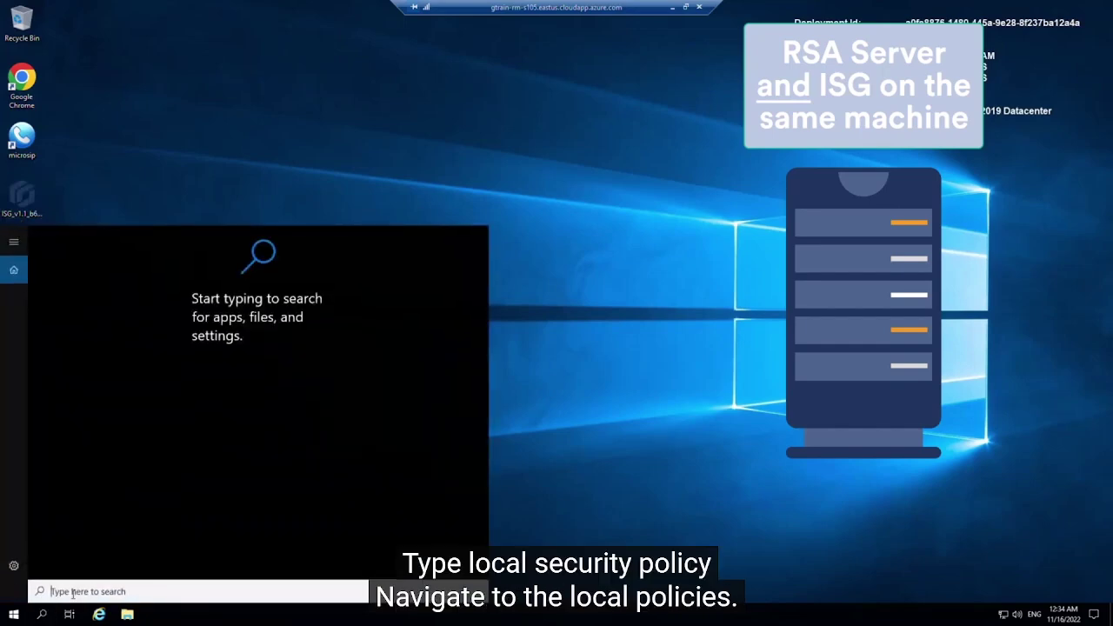
text(local)
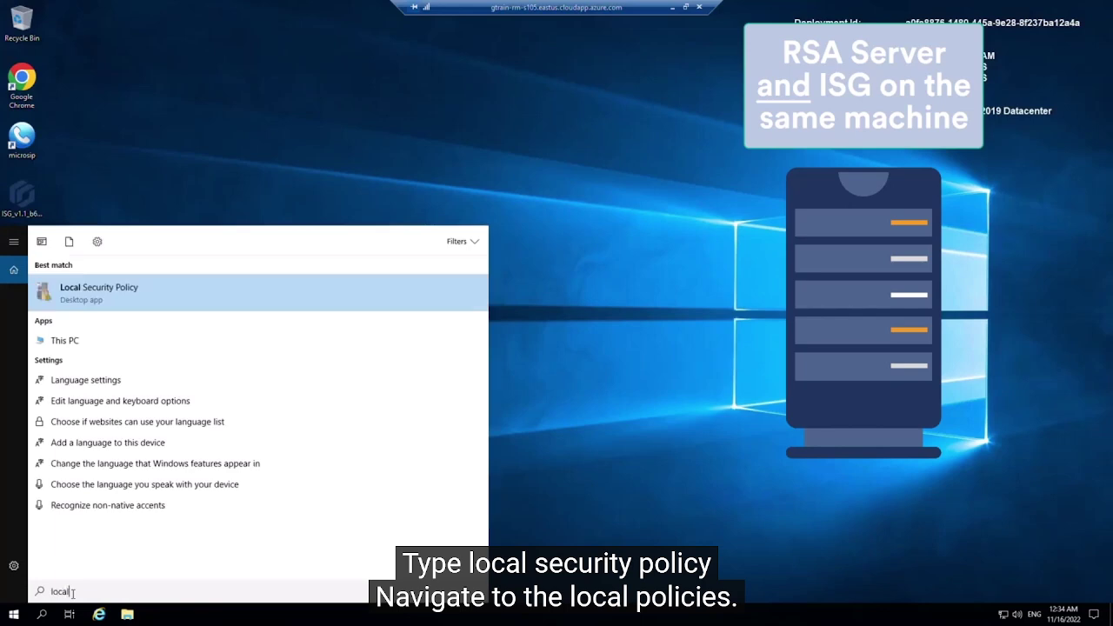
click(125, 296)
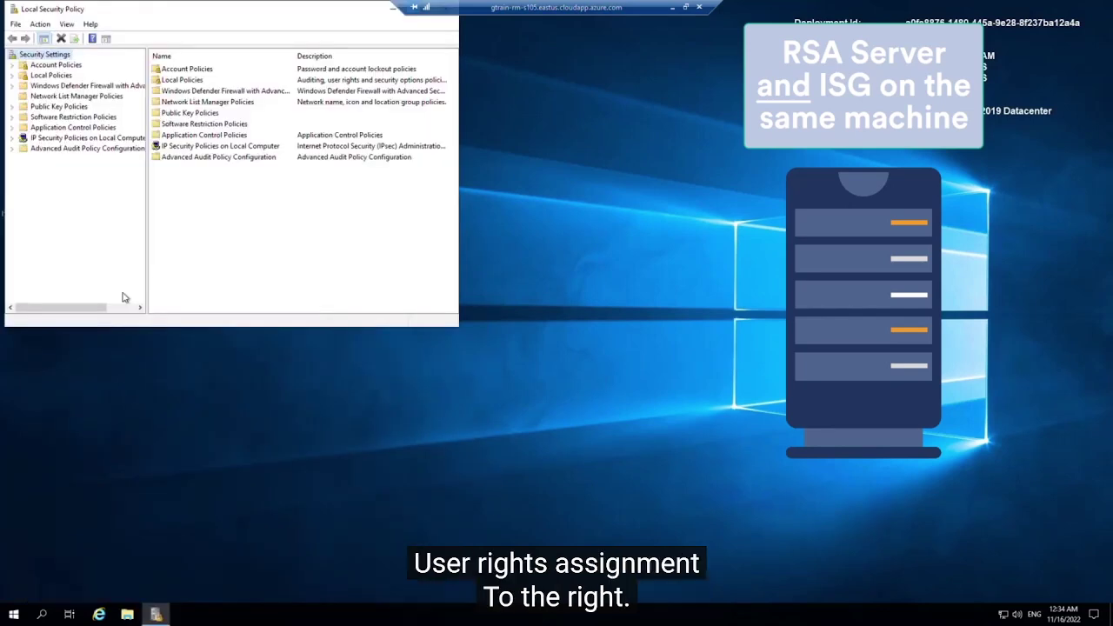
Open the properties of Log on as a service under Local Policies > User Rights Assignment
click(13, 77)
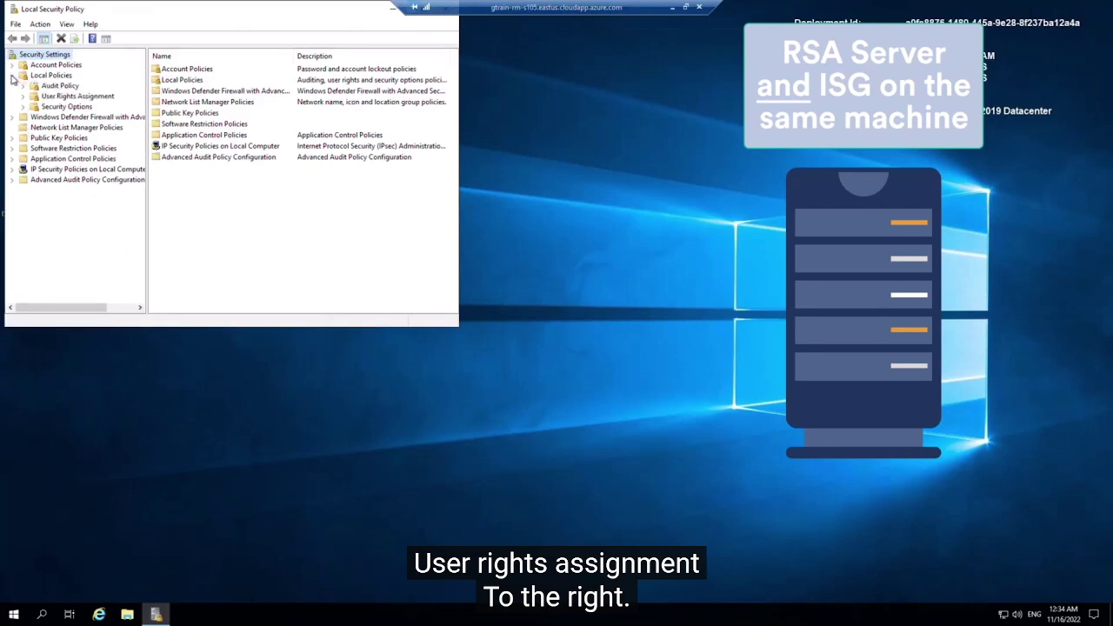
click(65, 97)
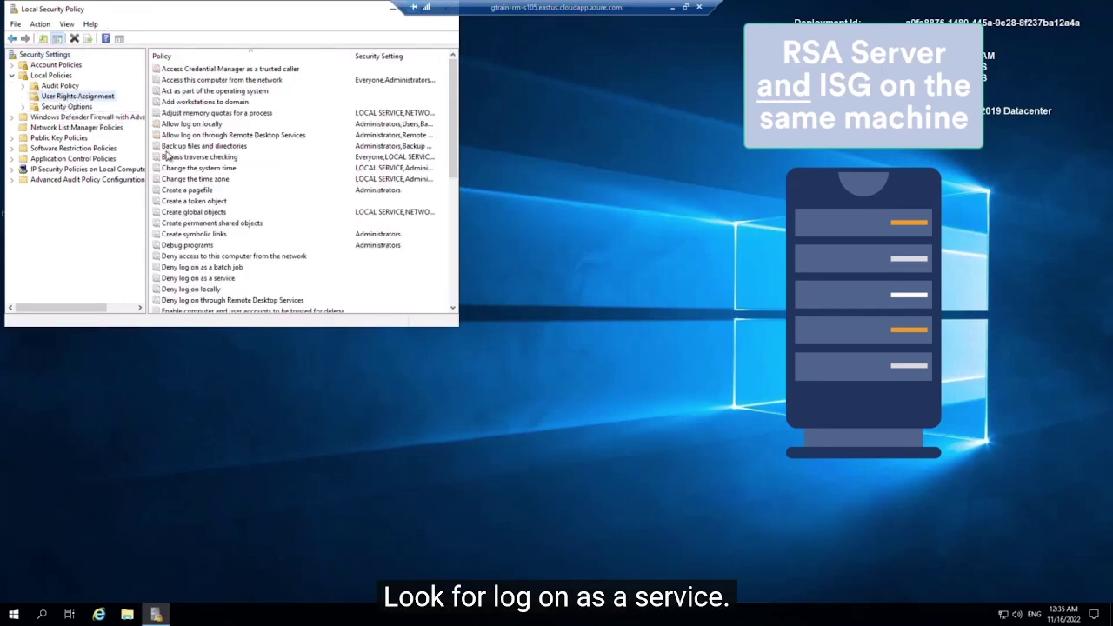
click(168, 157)
key(l)
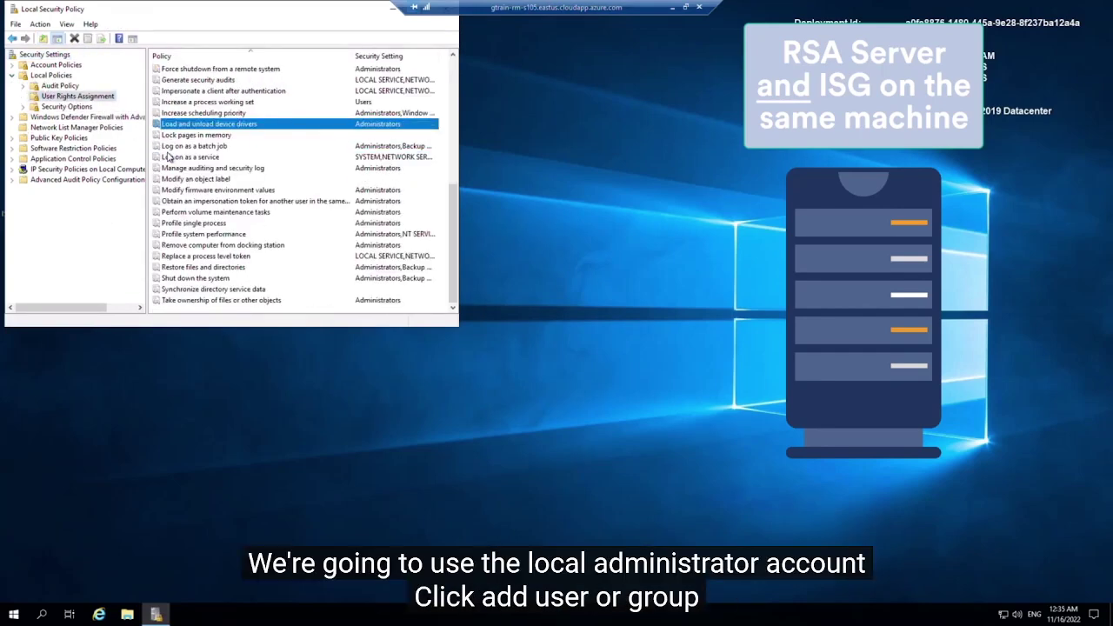
click(219, 159)
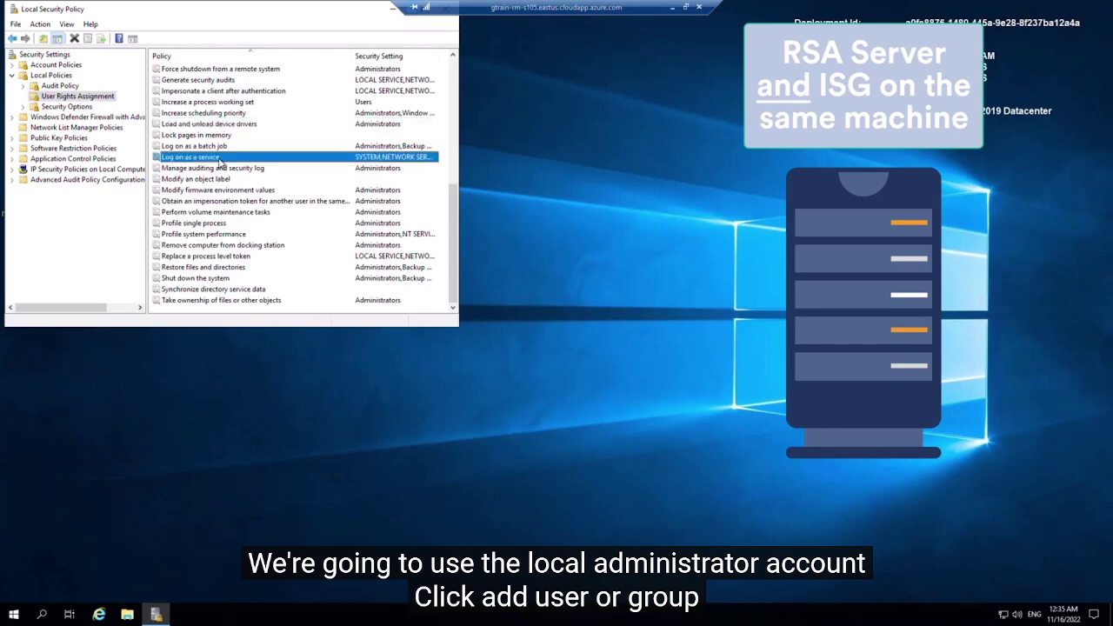
right_click(219, 160)
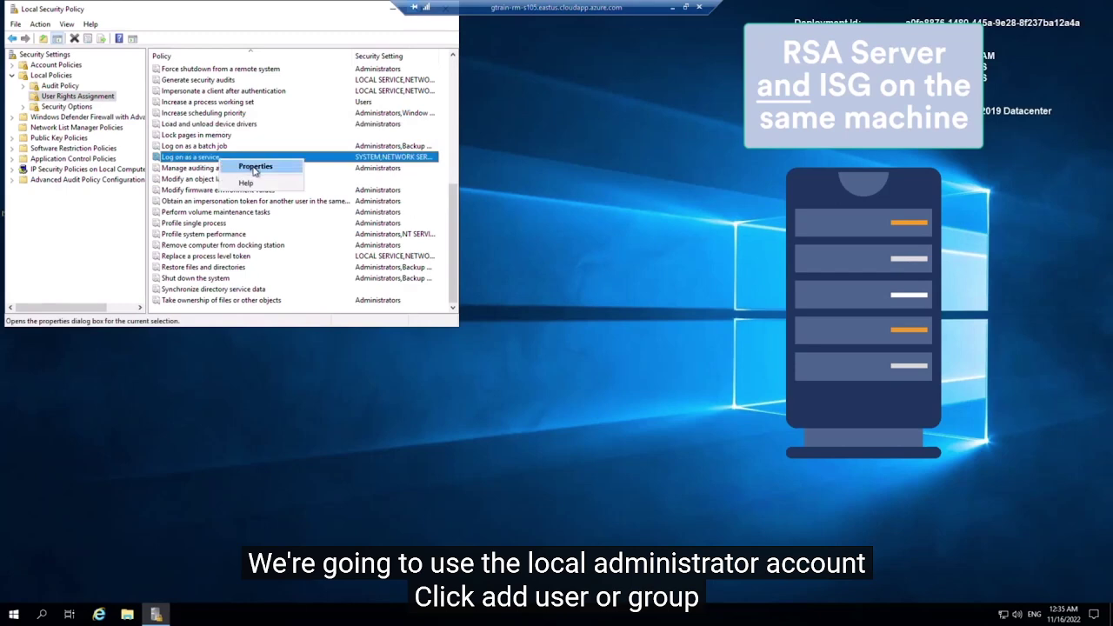
click(254, 167)
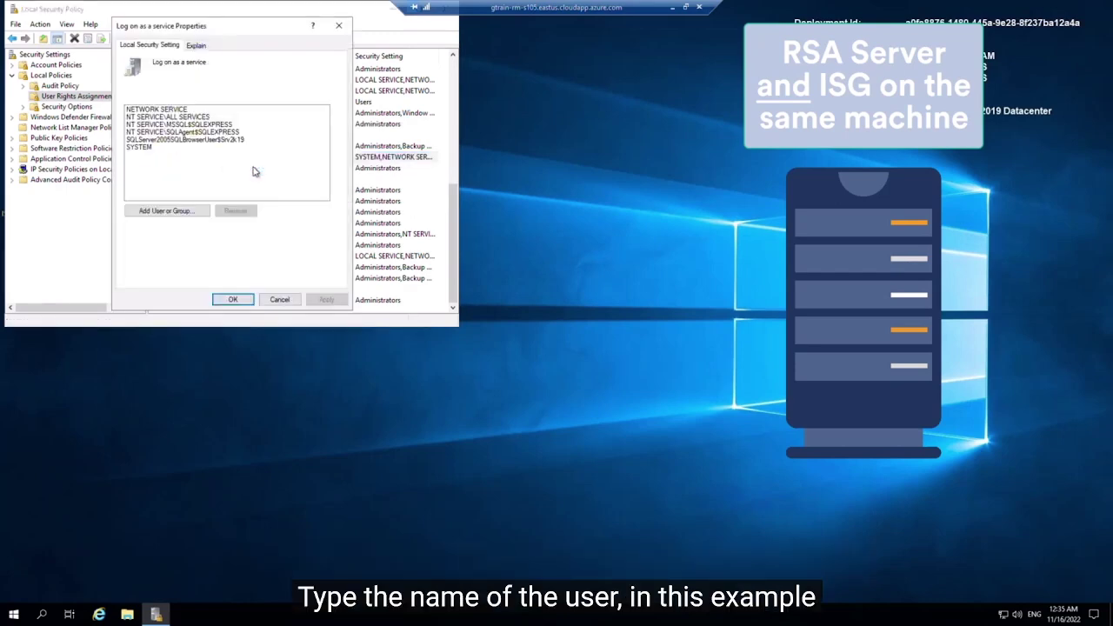
Add the 'training' account to the Log on as a service right
click(183, 221)
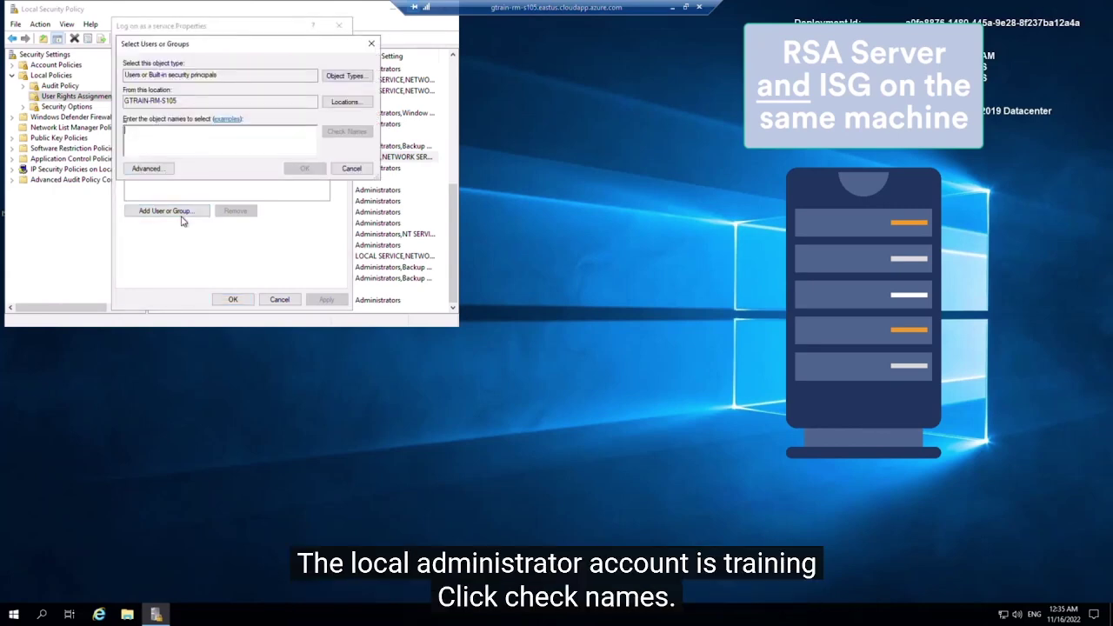
text(trainin)
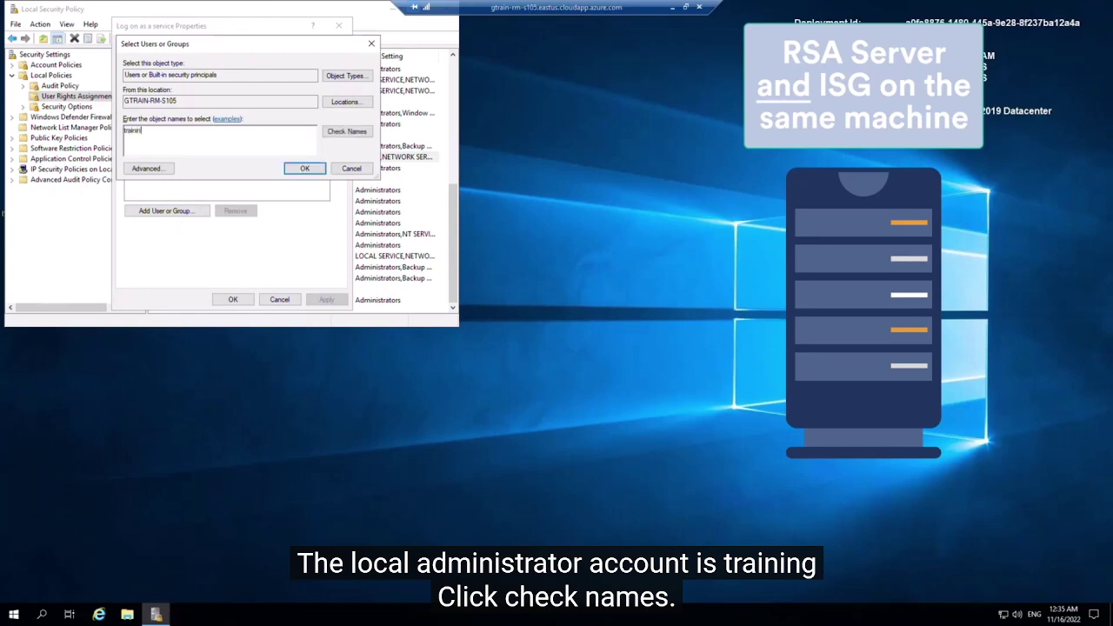
text(g)
click(339, 139)
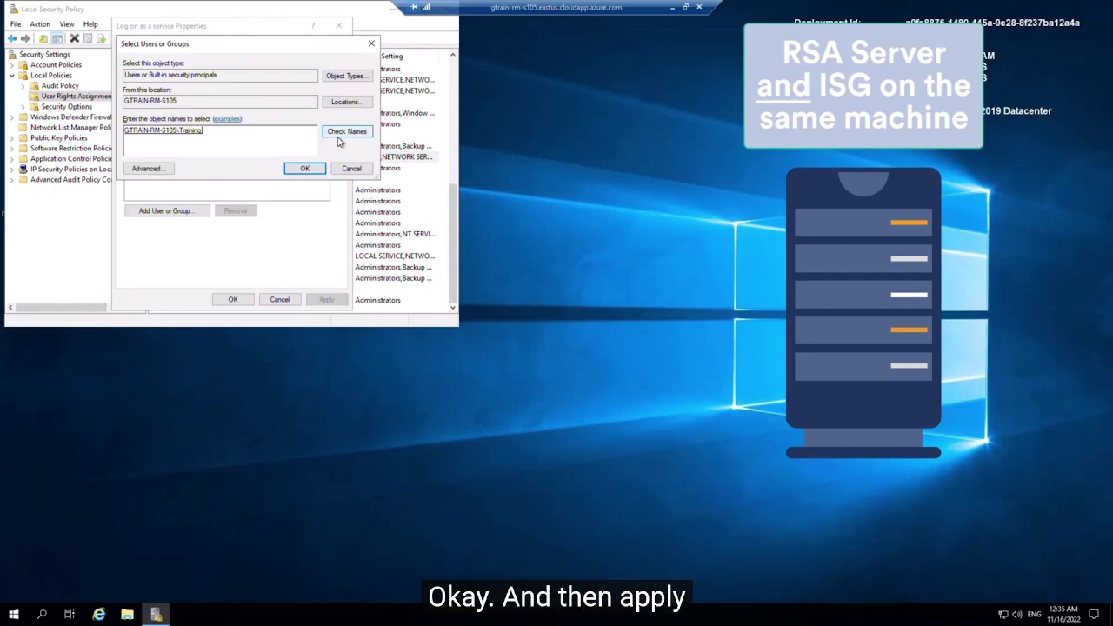
click(306, 168)
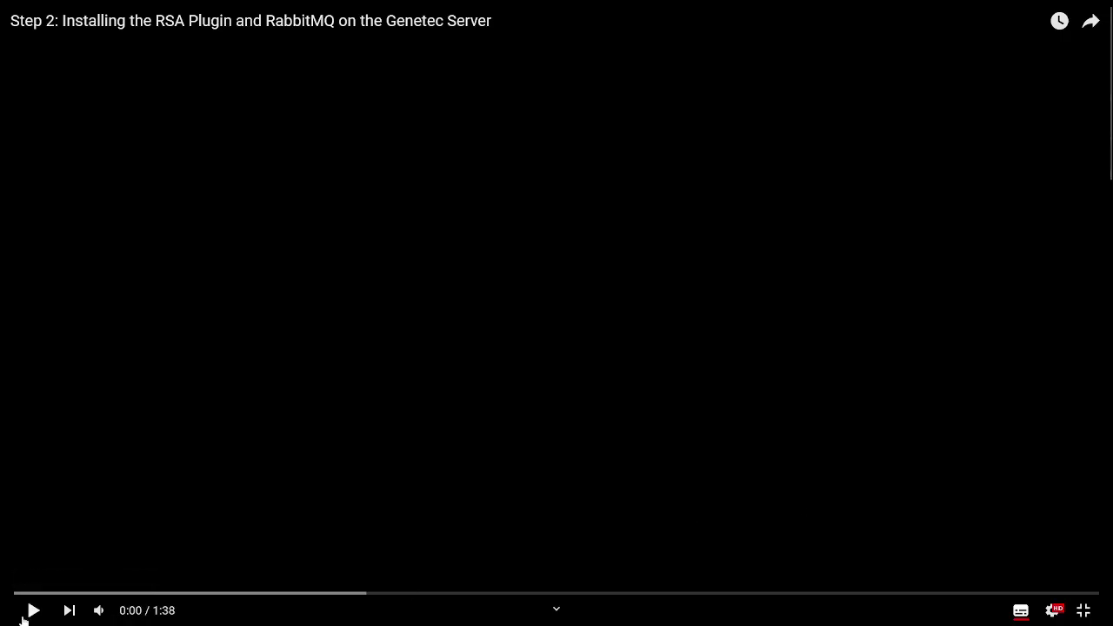
Play the Step 2 RSA Plugin and RabbitMQ video until the Step 3 video loads
click(32, 611)
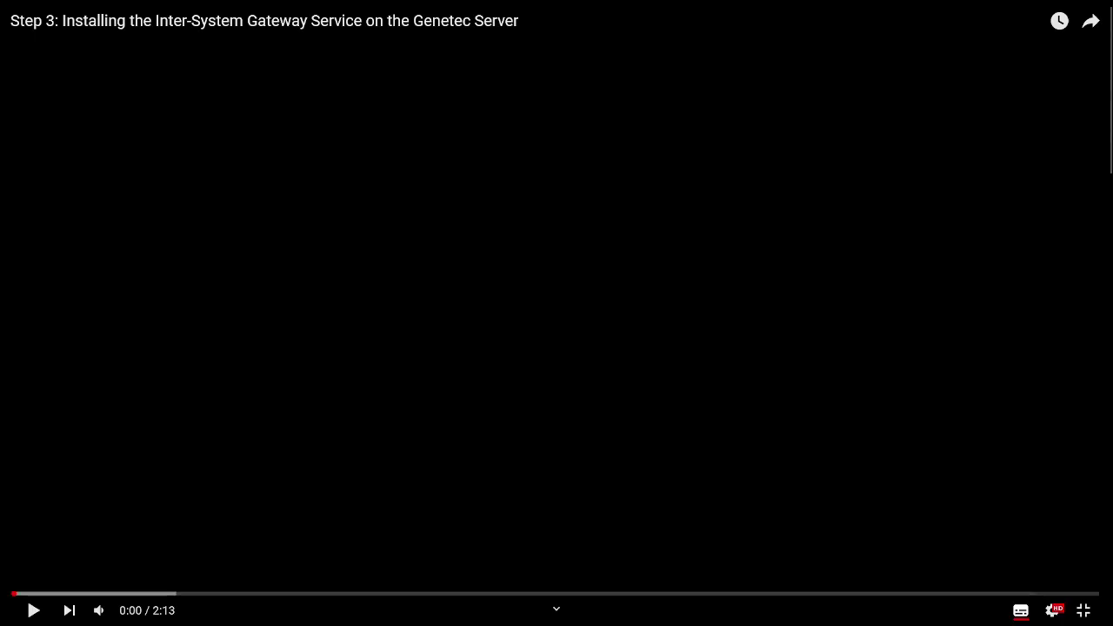
Run the ISG_v1.1_b65.0 package as administrator and unzip it to C:\Genetec, overwriting existing files
click(32, 607)
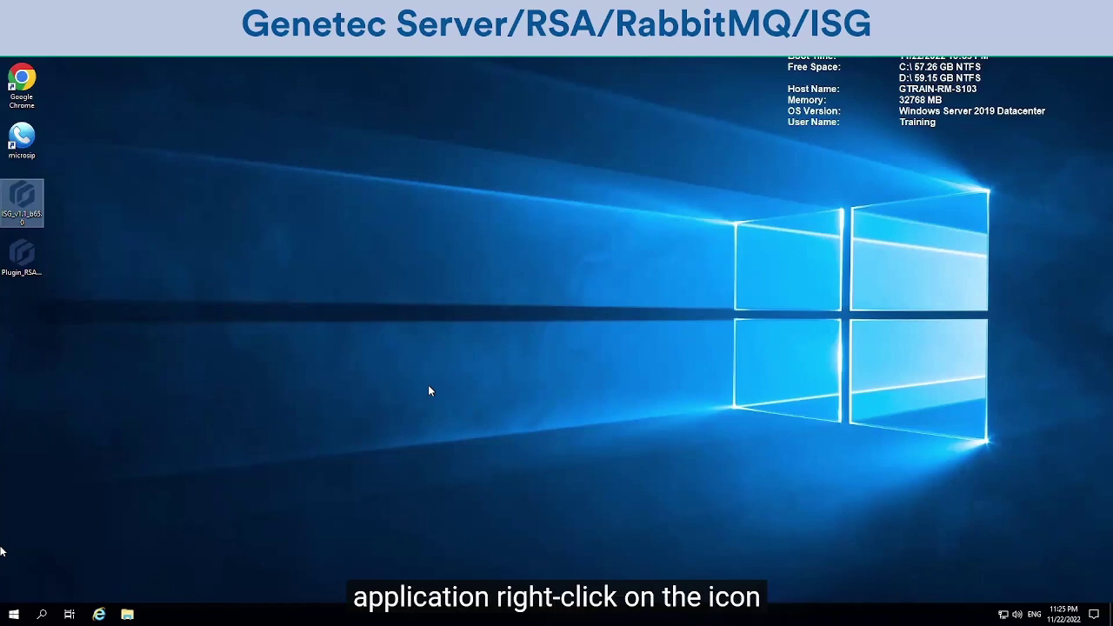
right_click(35, 204)
click(68, 220)
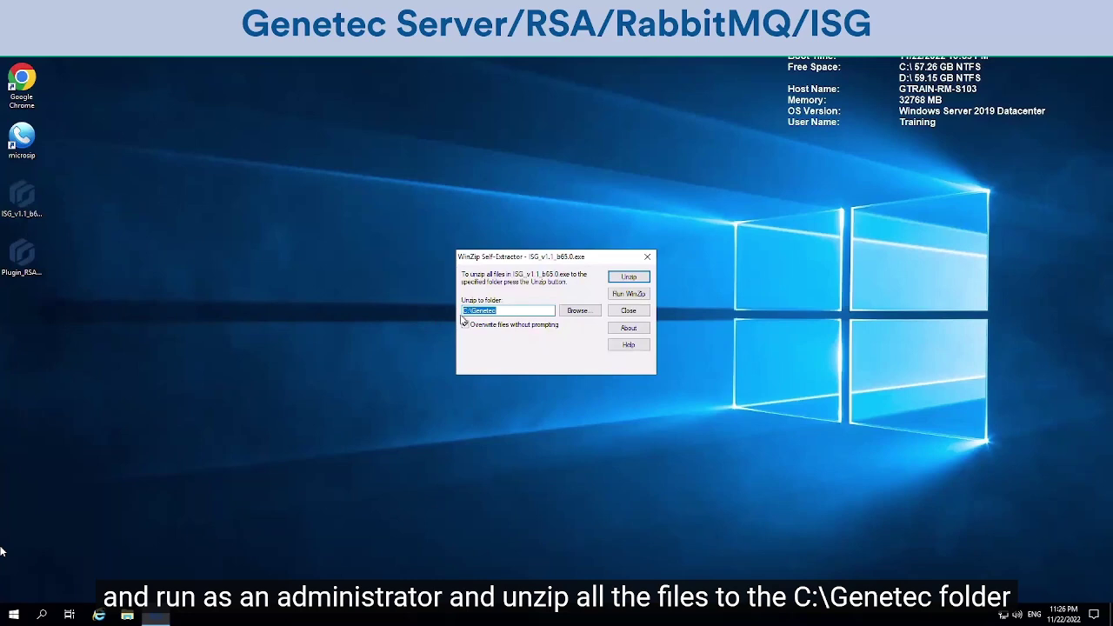
click(465, 325)
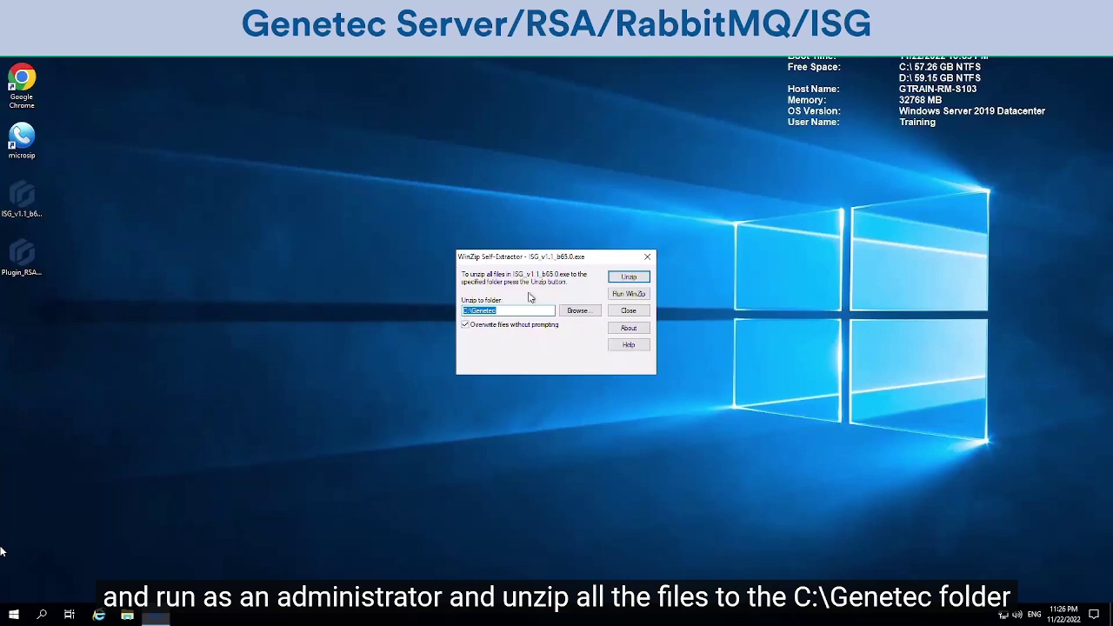
click(627, 277)
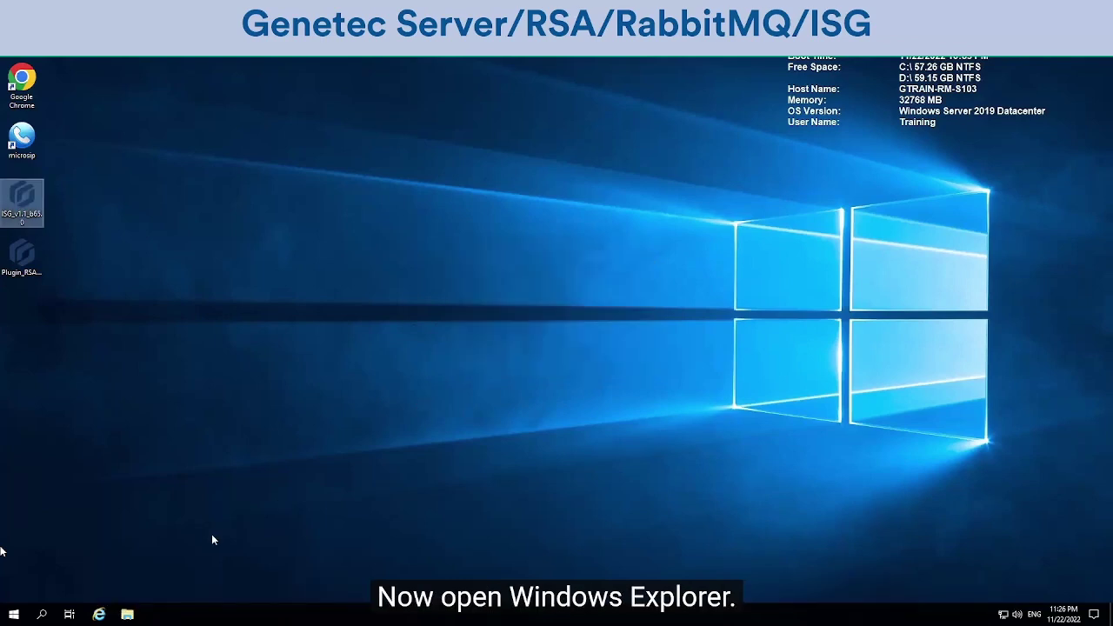
Run setup in C:\Genetec\ISG_v1.1_b65.0 as administrator
click(127, 614)
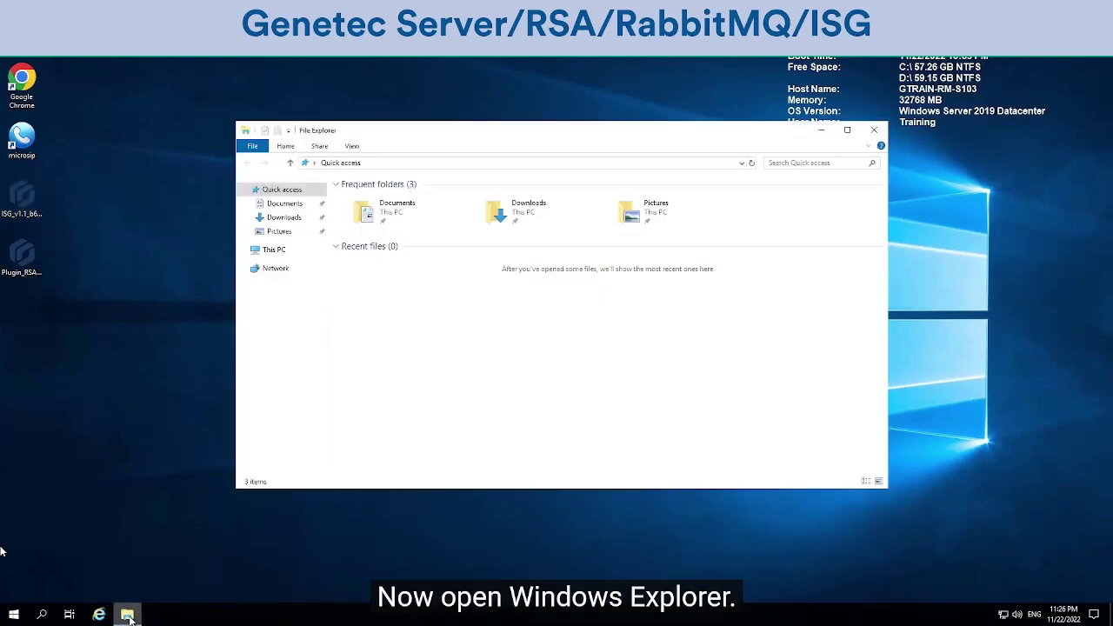
click(272, 252)
click(544, 322)
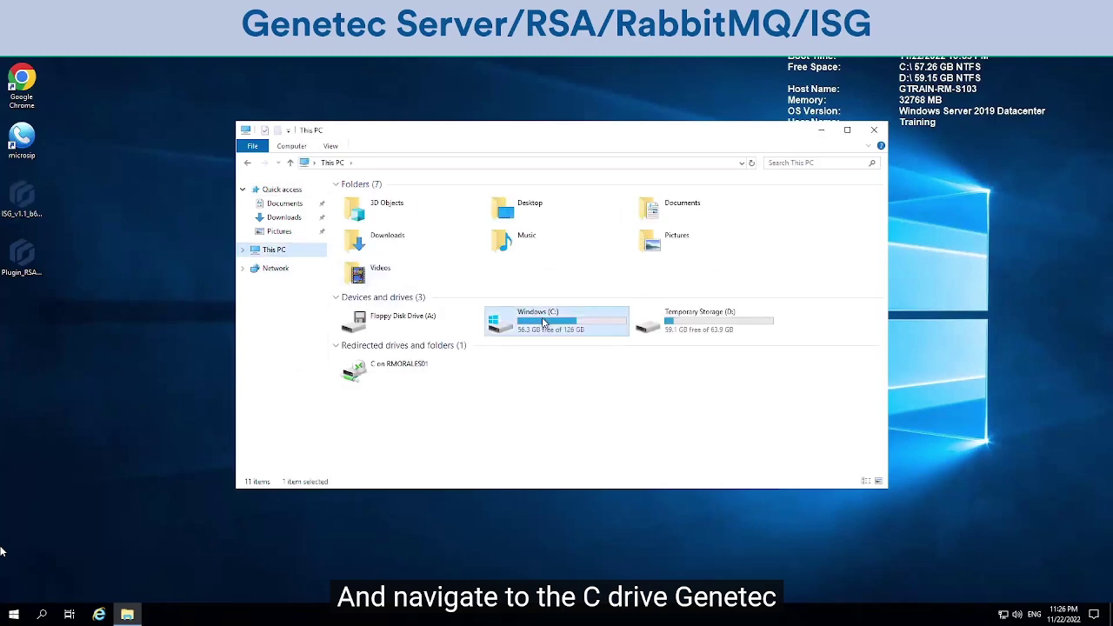
double_click(543, 323)
double_click(364, 252)
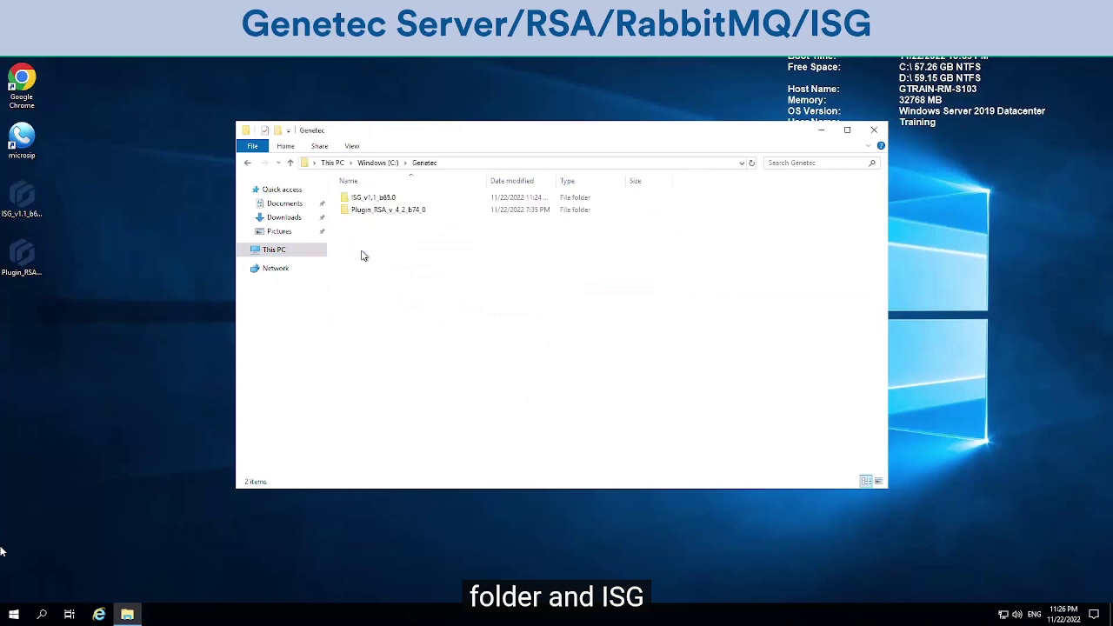
double_click(369, 199)
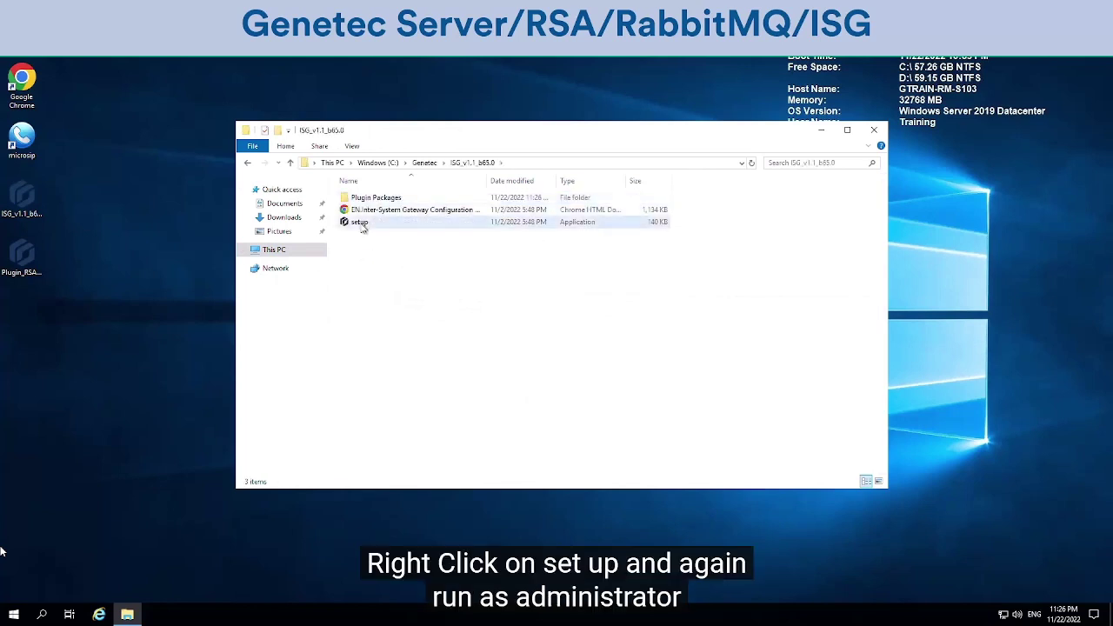
right_click(360, 223)
click(400, 245)
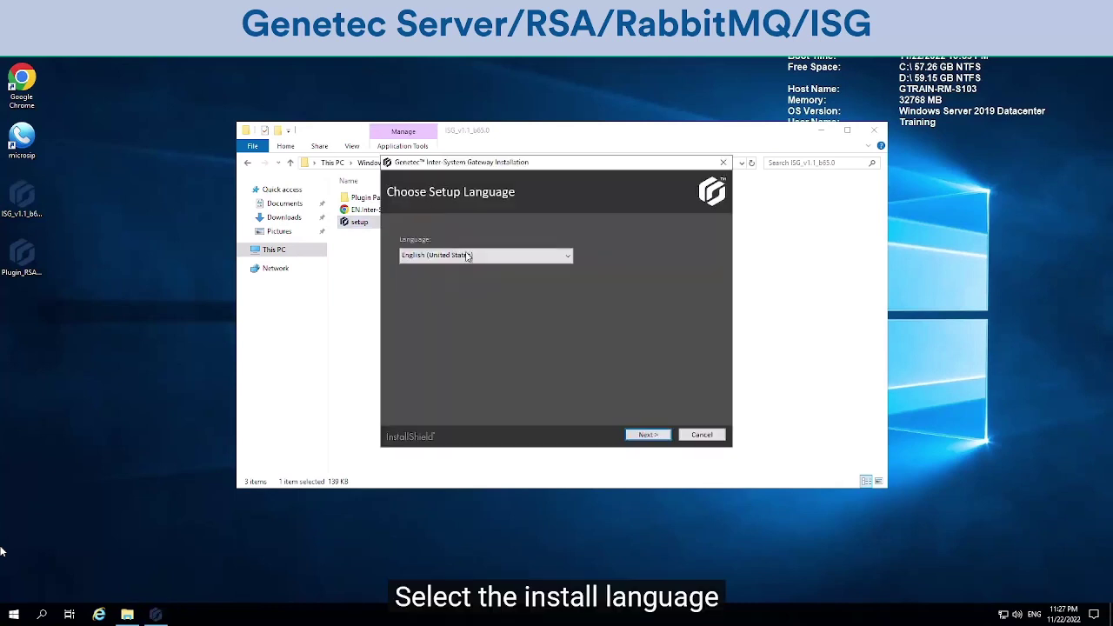
Keep English, accept the license and default folder, and install only the Inter-System Gateway feature
click(648, 439)
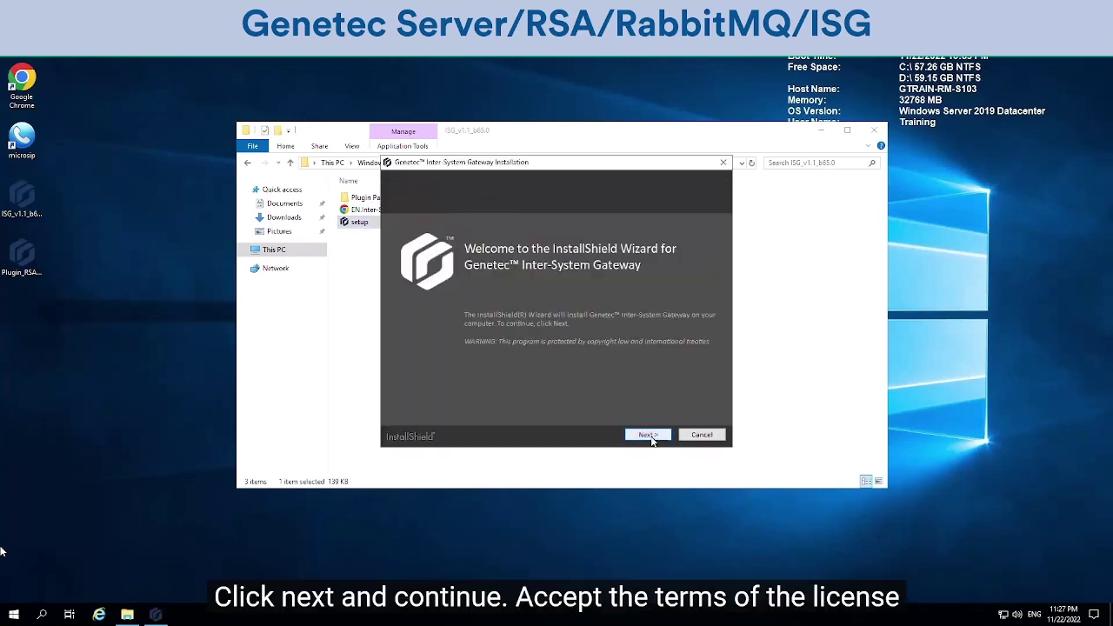
click(648, 436)
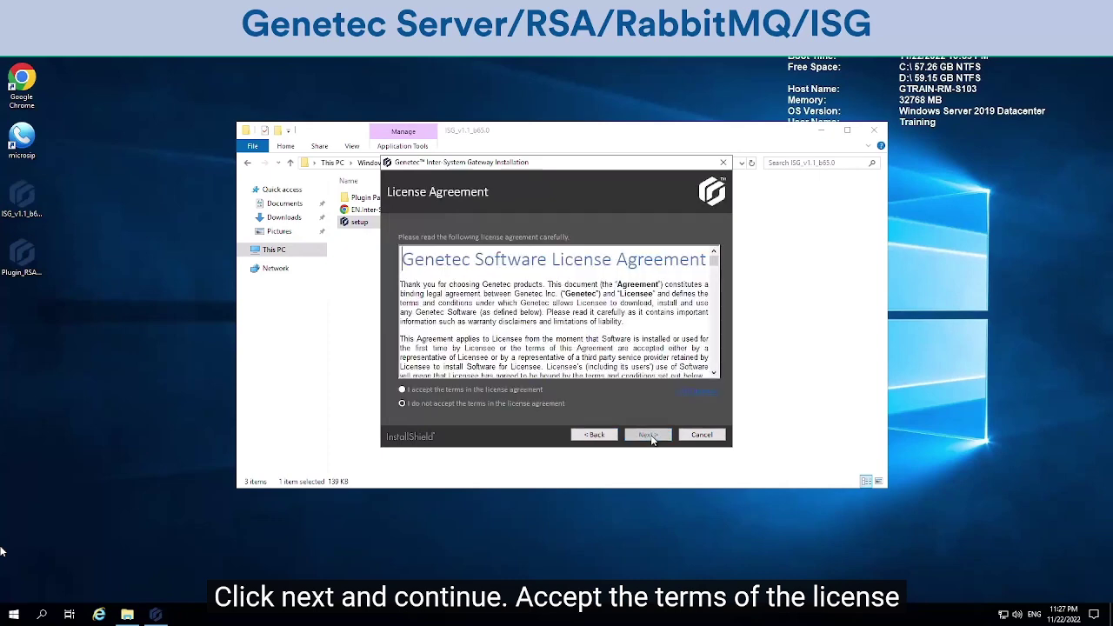
click(428, 391)
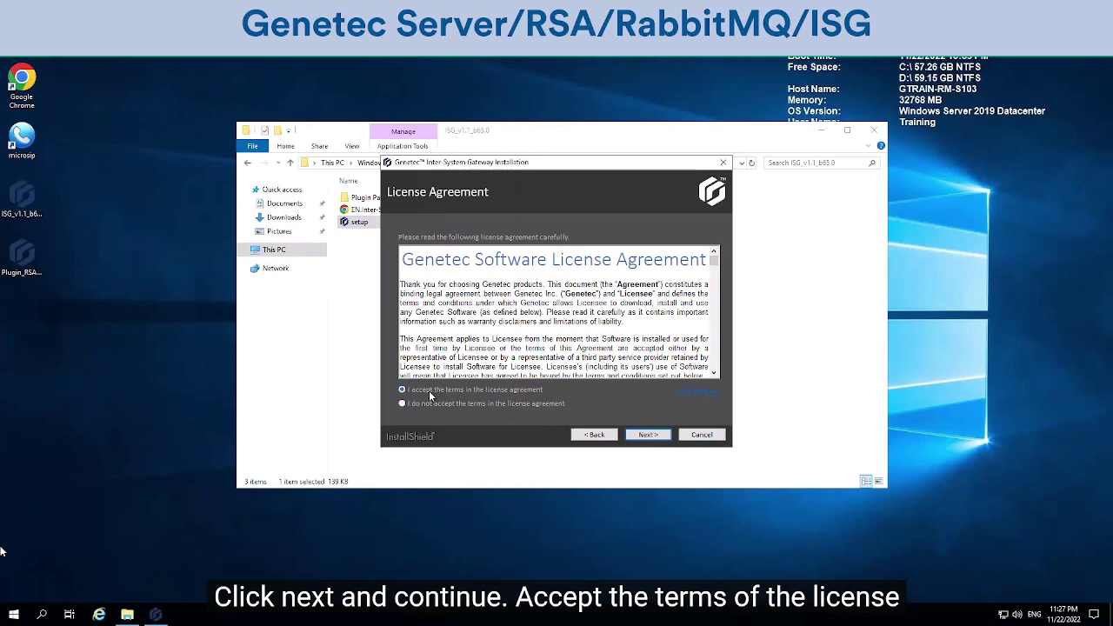
click(648, 434)
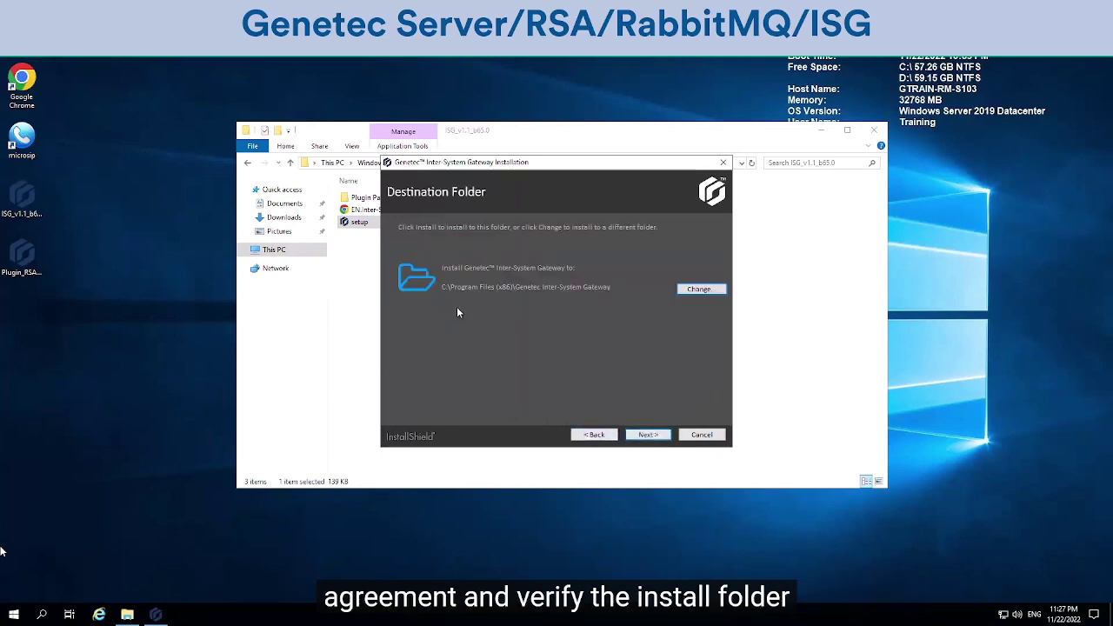
click(653, 436)
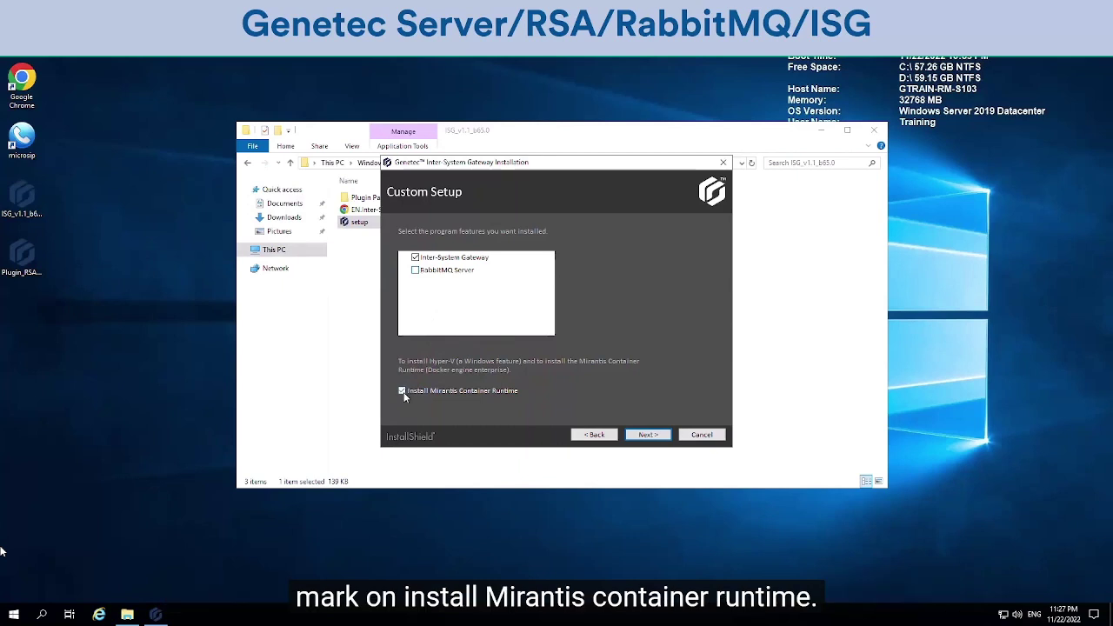
click(648, 435)
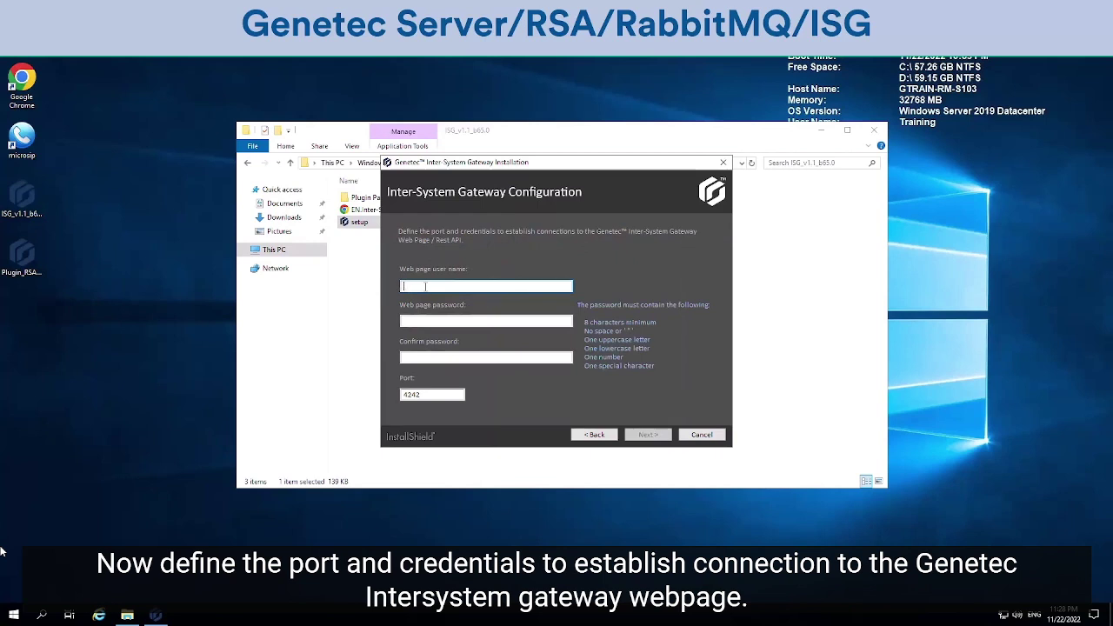
Enter the web page admin username and password, and confirm the password
text(isgadmin)
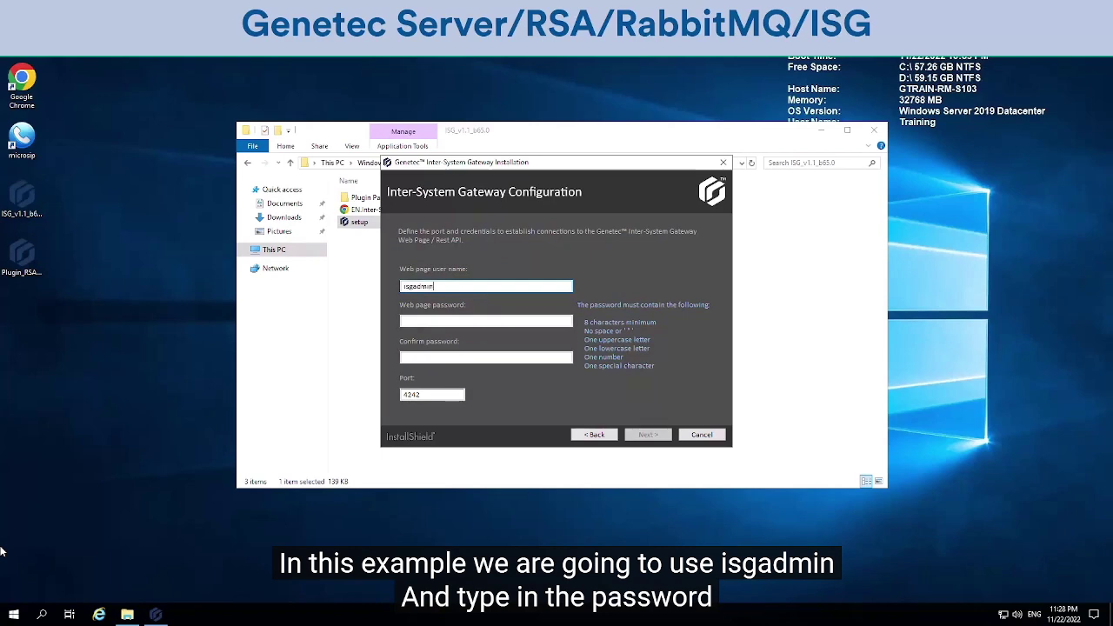
click(422, 320)
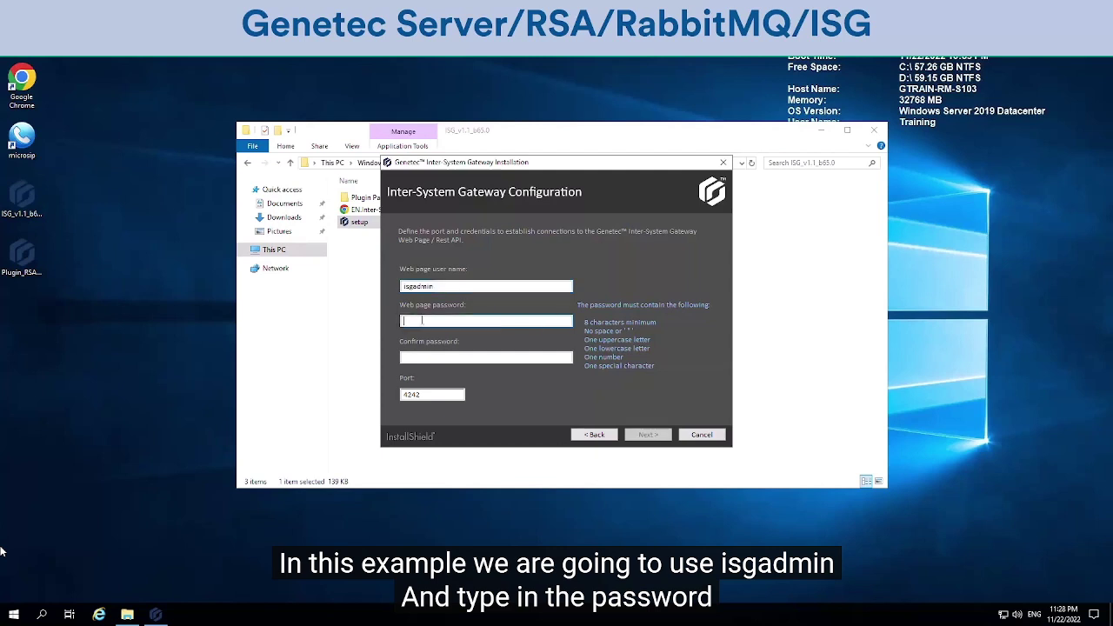
text(Genetec123!)
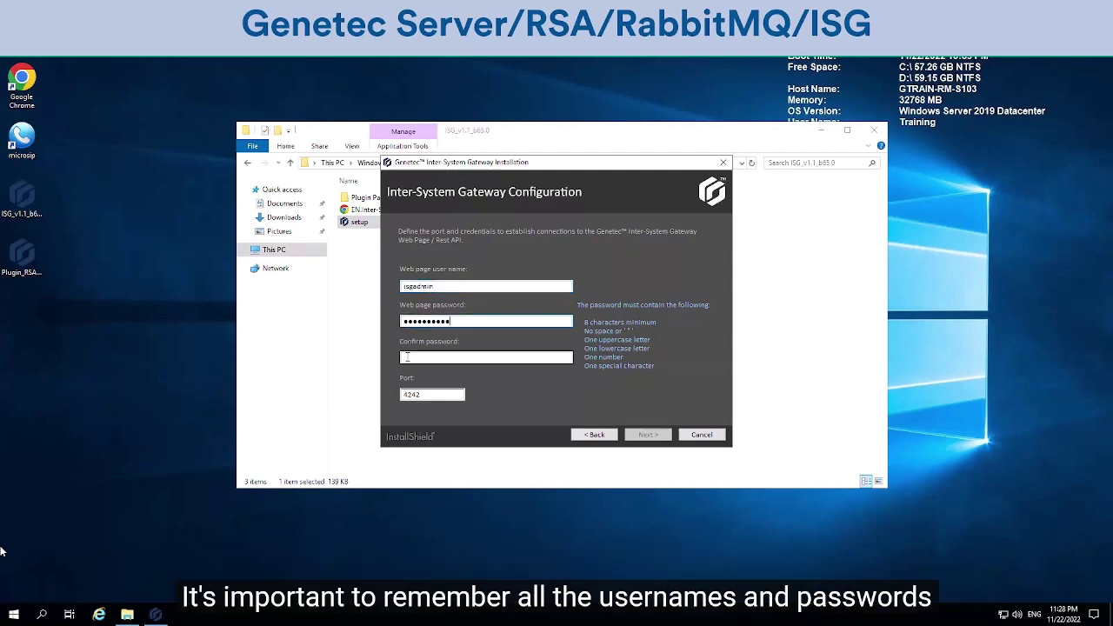
click(406, 357)
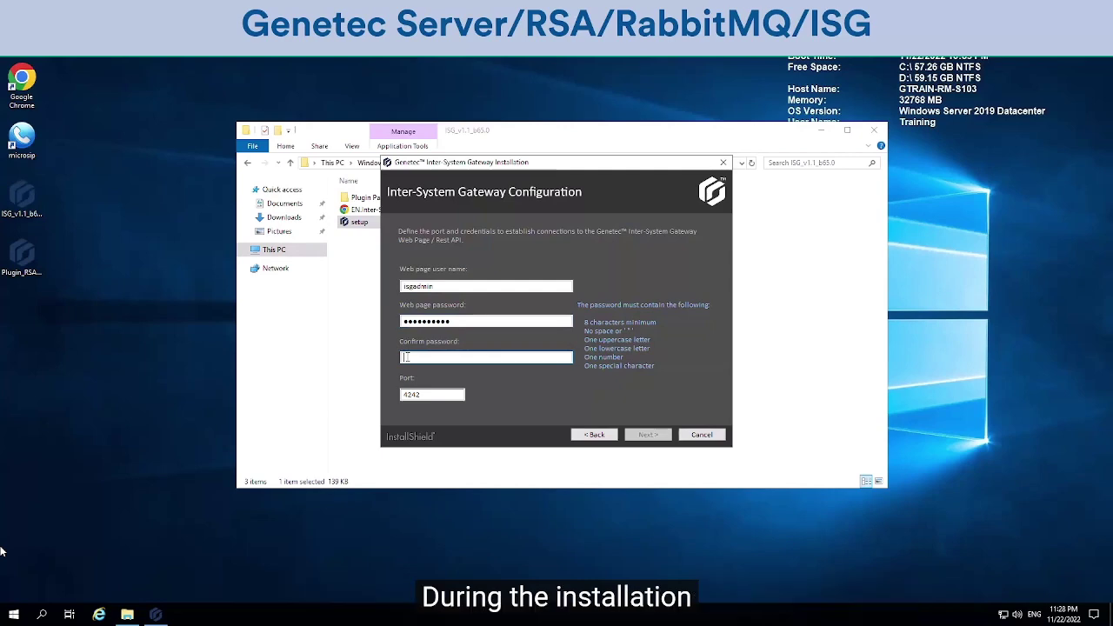
text(Genetec123!)
key(Return)
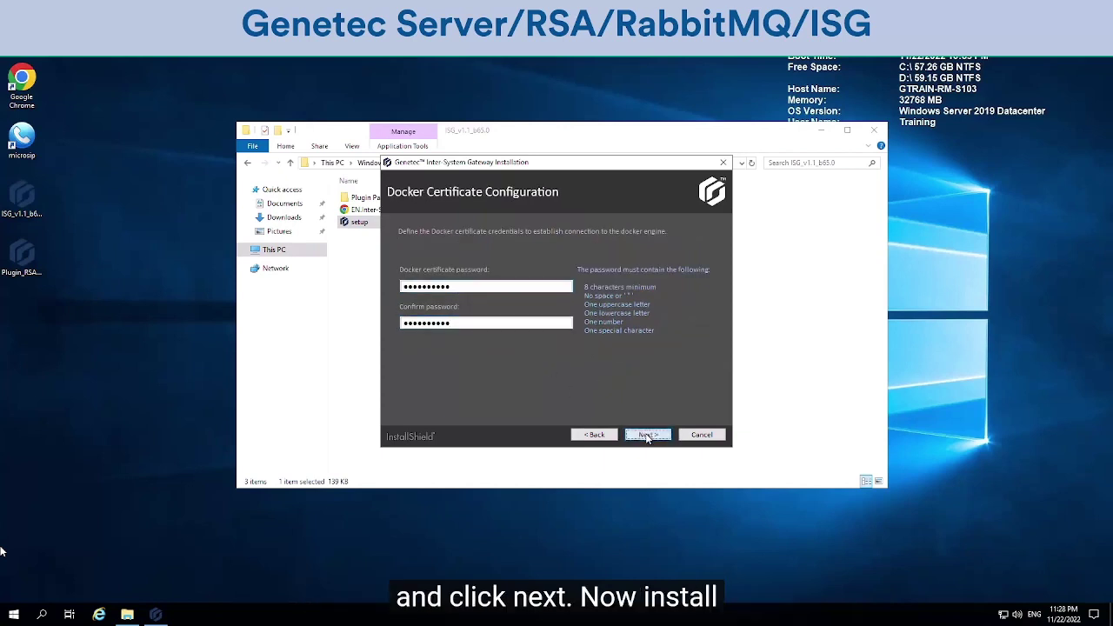
Continue past the Docker certificate step, install the gateway, and finish the installer
click(647, 435)
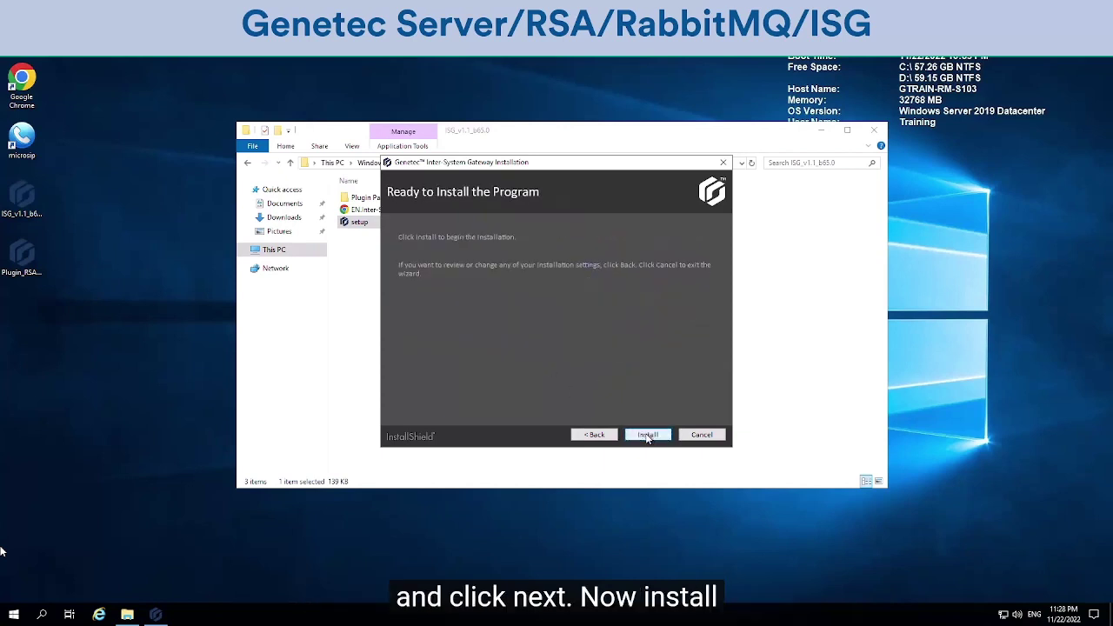
click(648, 435)
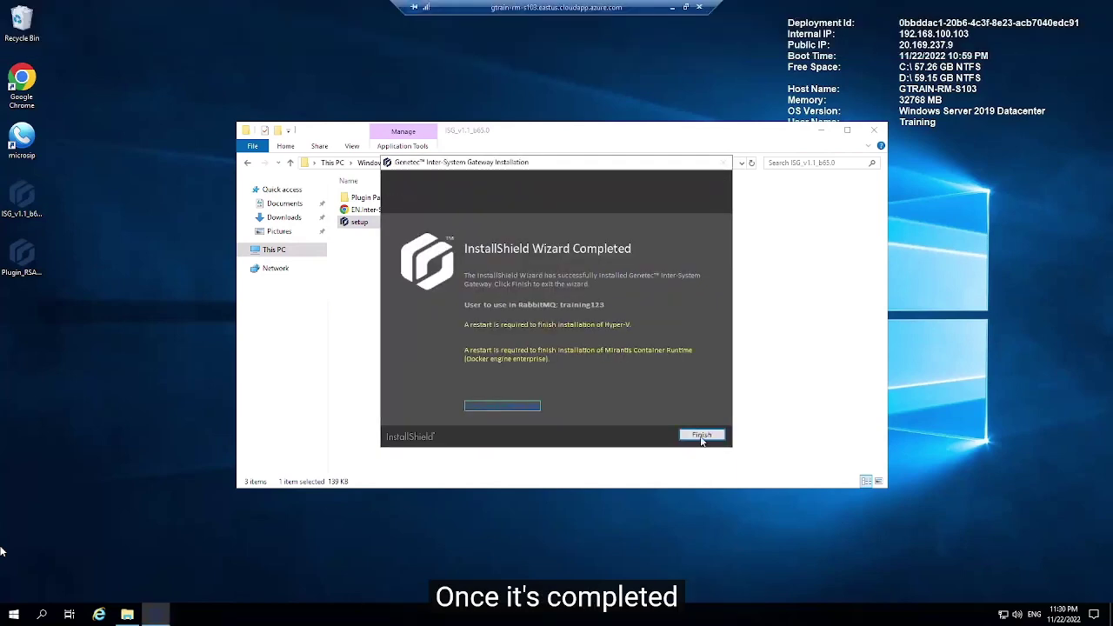
click(698, 435)
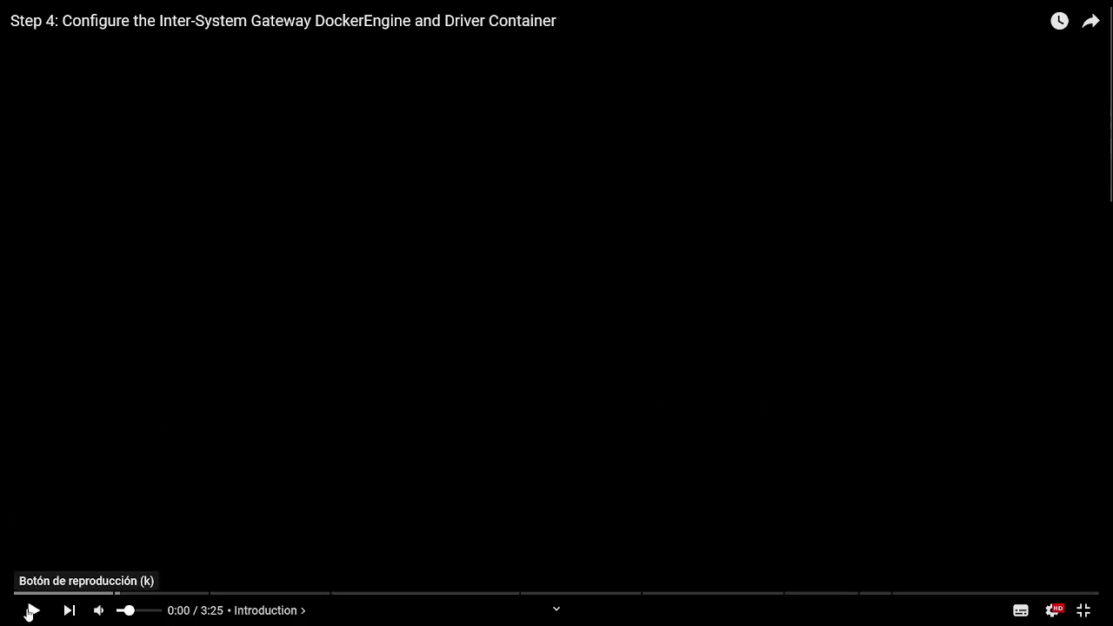
Play the next tutorial video through to the training server's Windows desktop
click(34, 610)
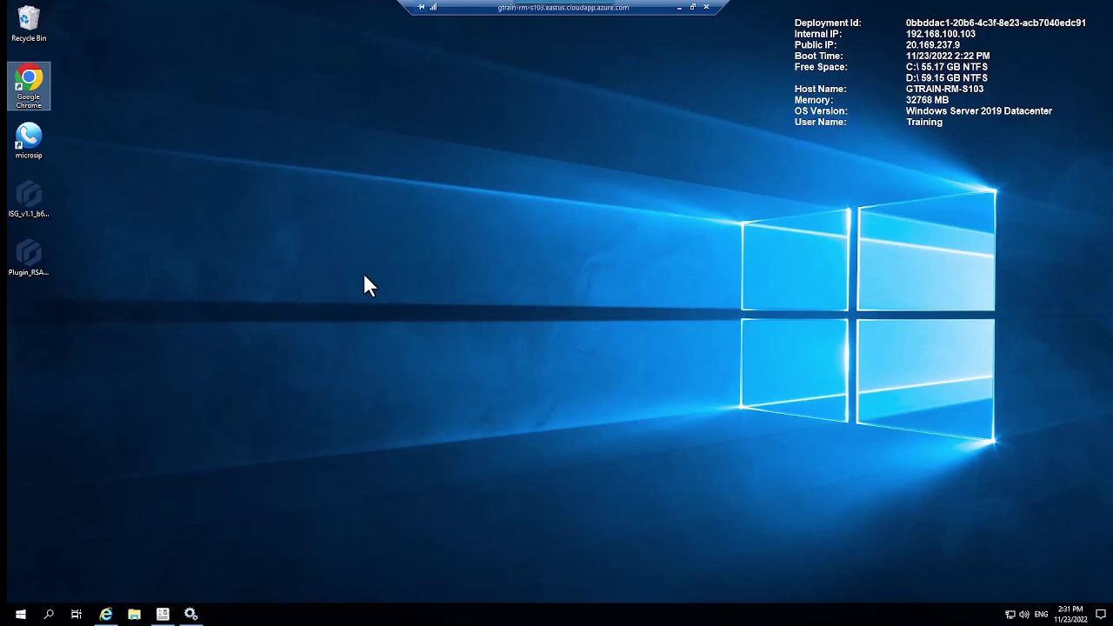
click(49, 614)
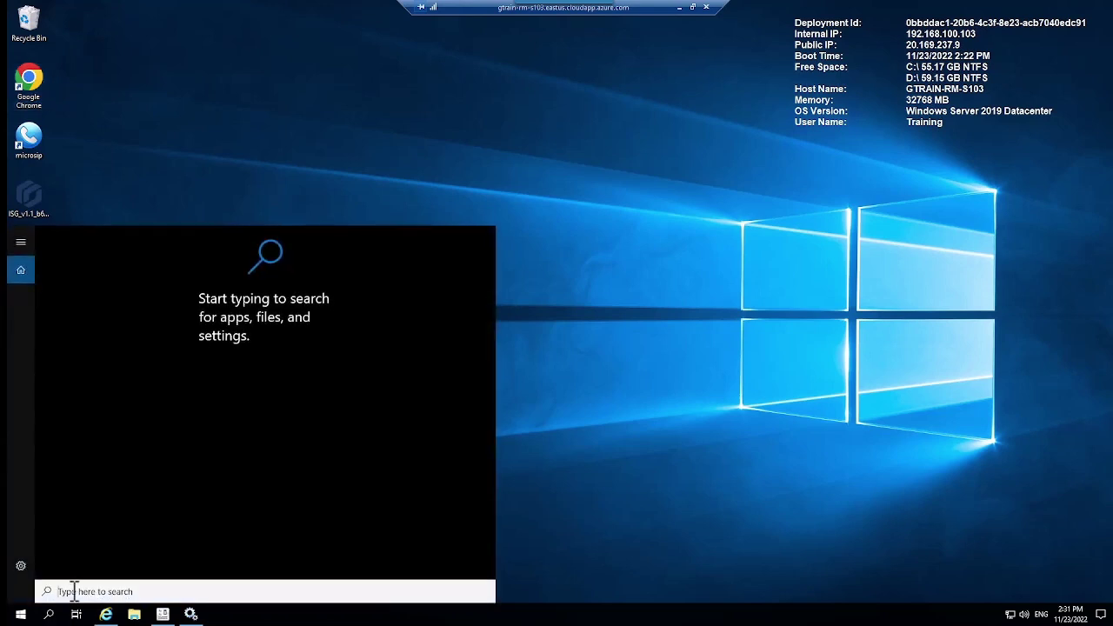
text(Services)
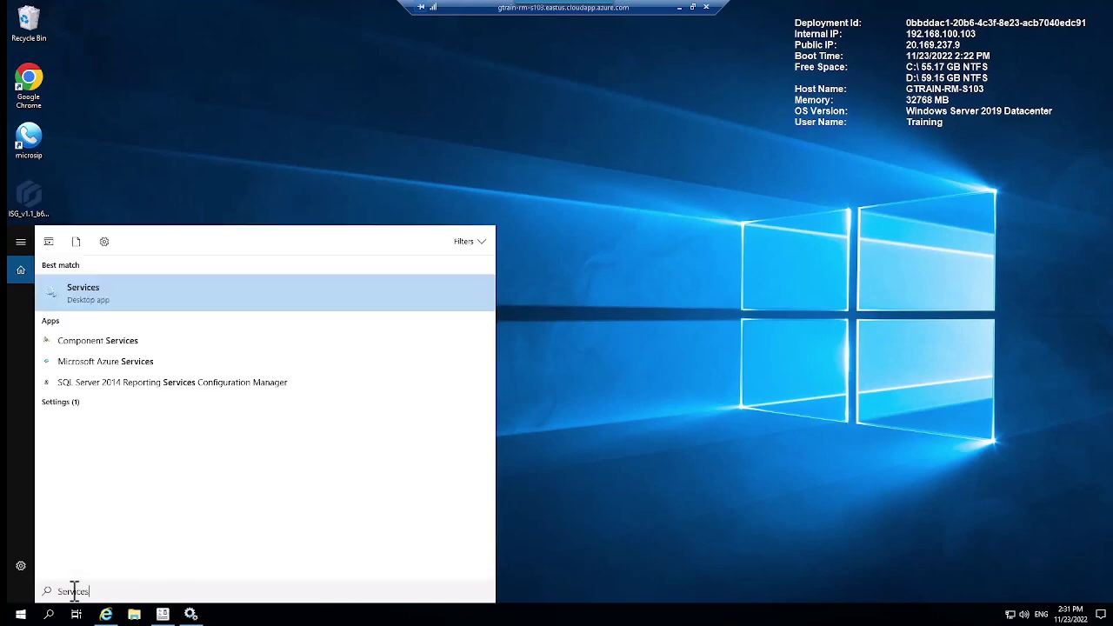
click(92, 287)
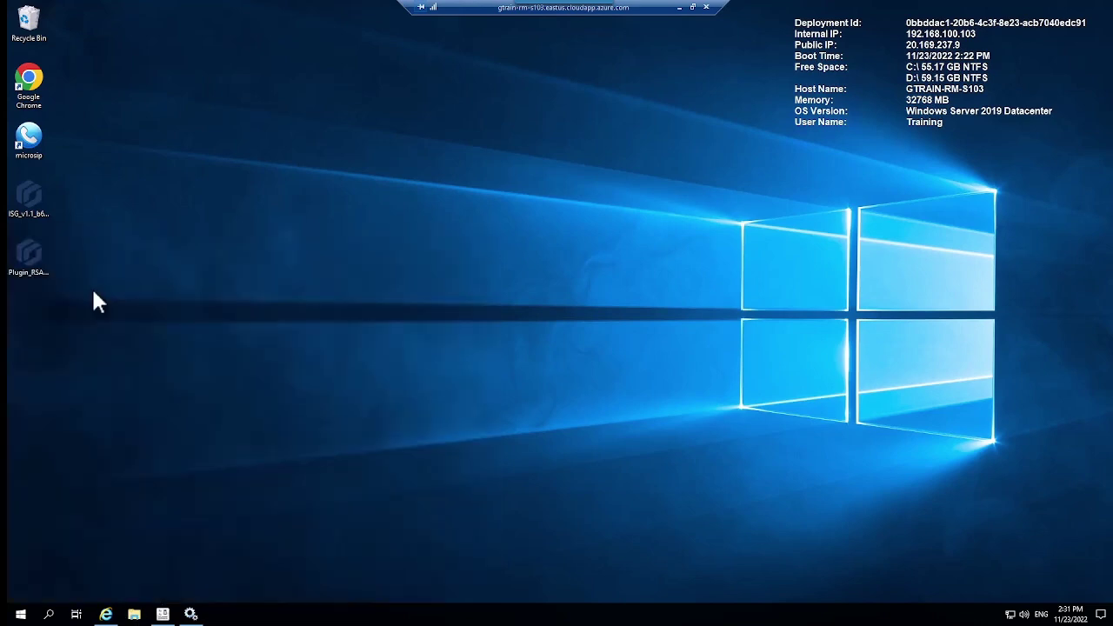
click(575, 261)
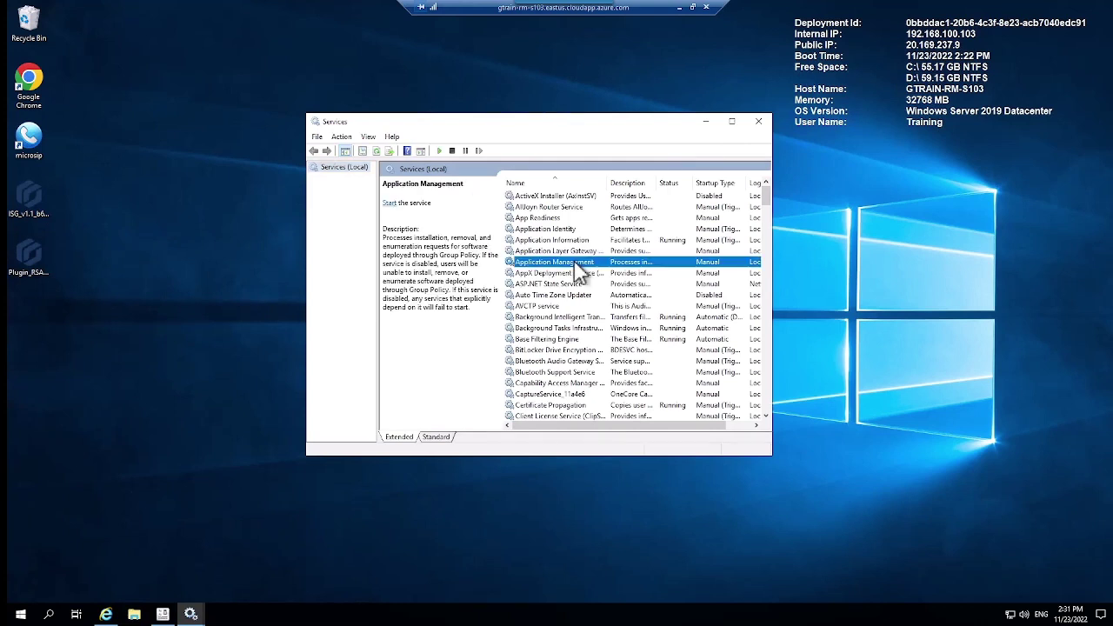
key(g)
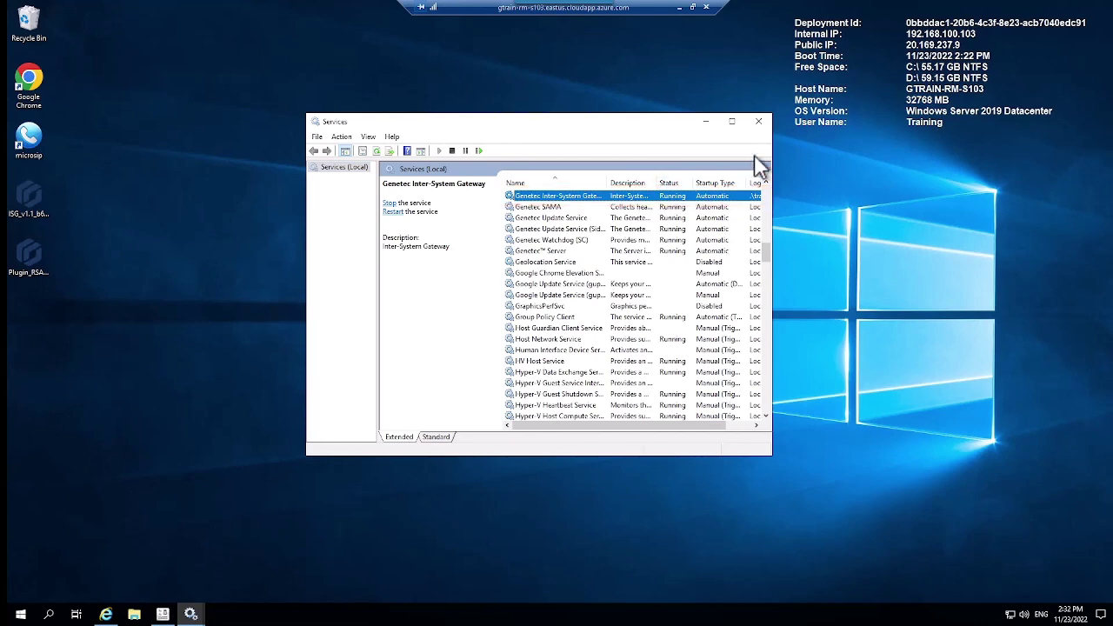
click(758, 121)
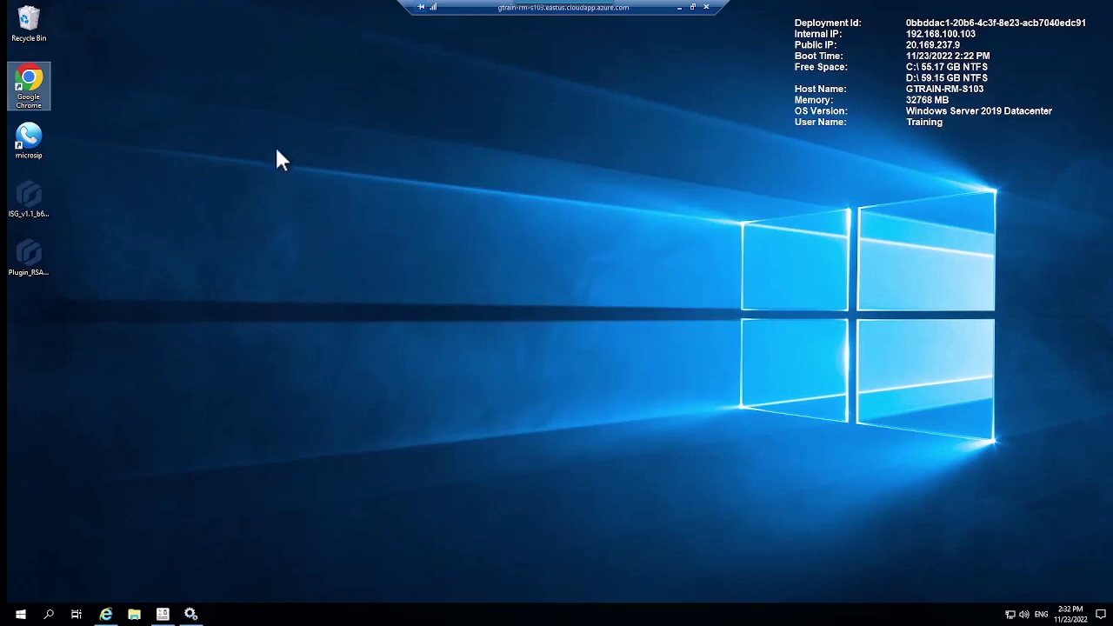
double_click(35, 78)
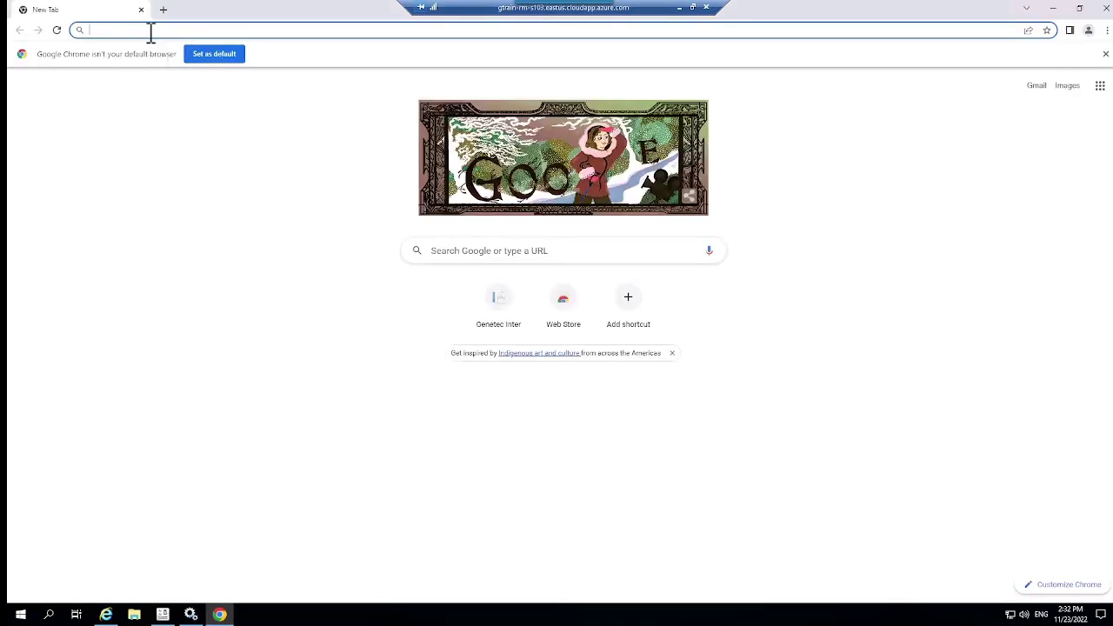
text(https://192.168.100.103:4242)
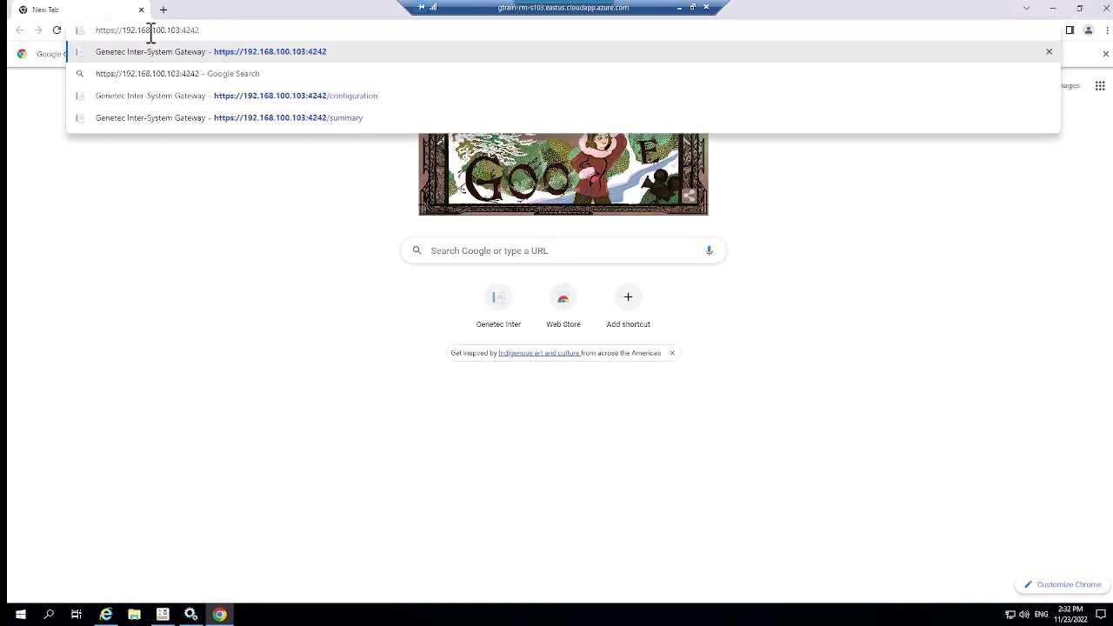
key(Return)
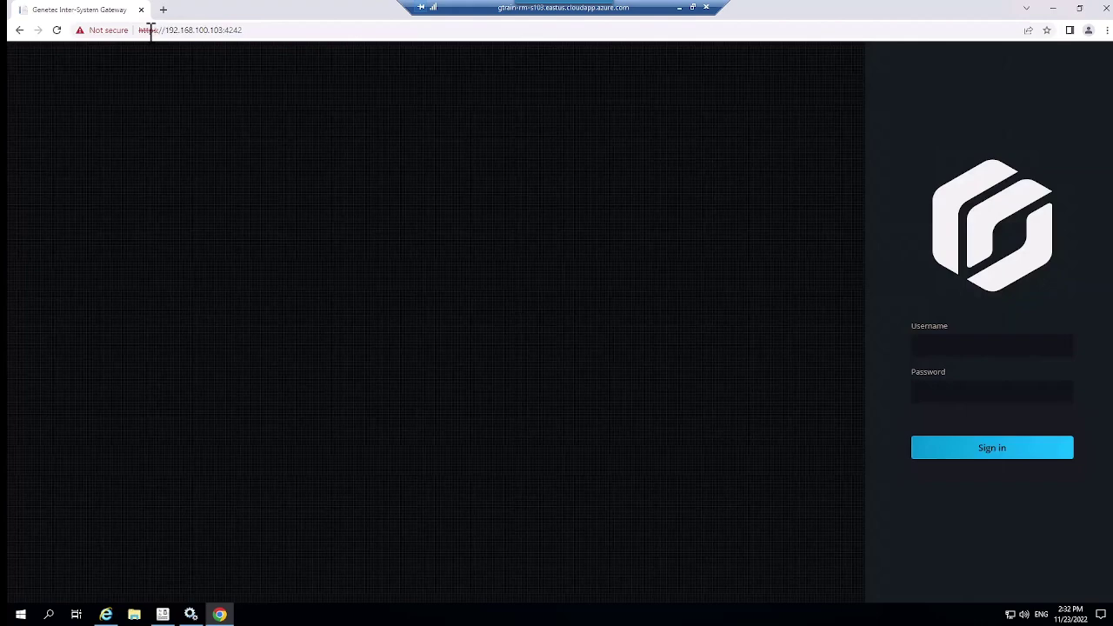
click(927, 348)
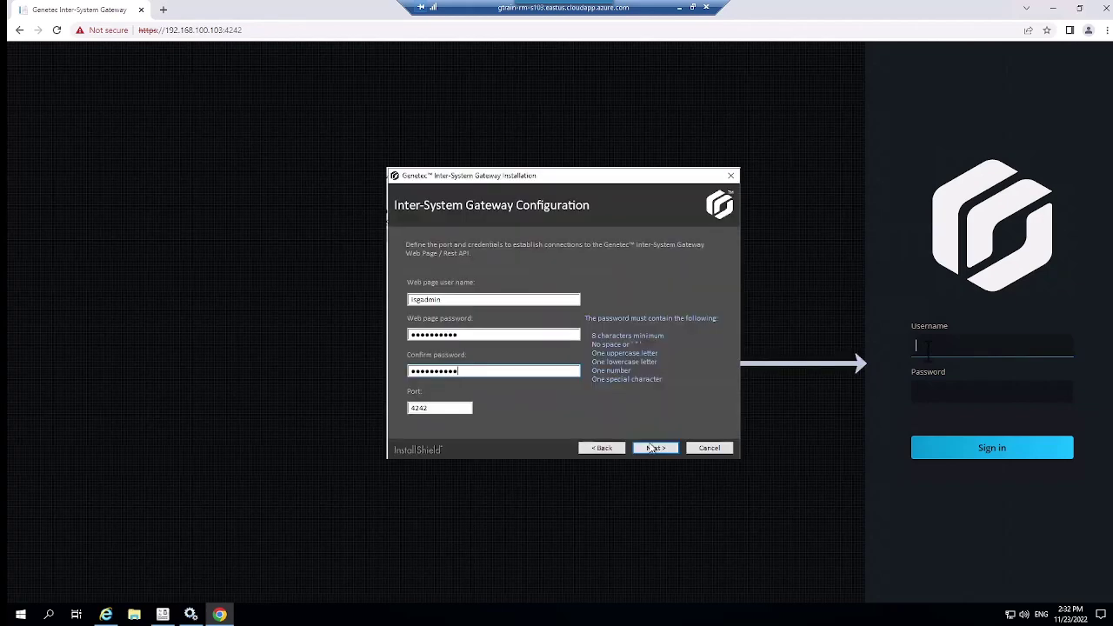
text(isgadmin)
key(Tab)
key(ctrl+v)
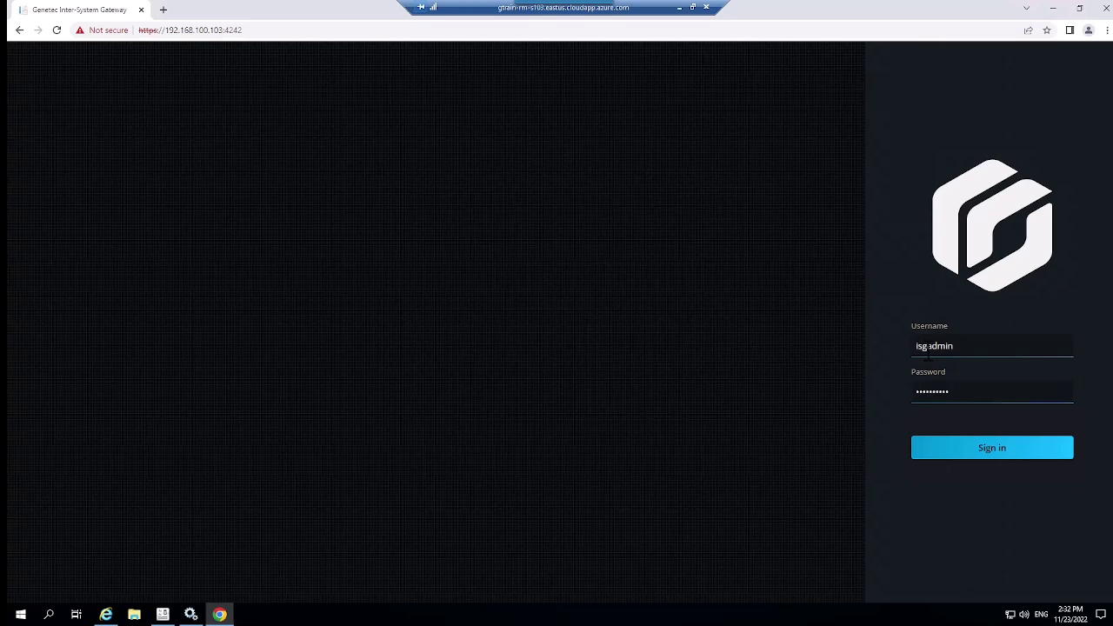
click(977, 463)
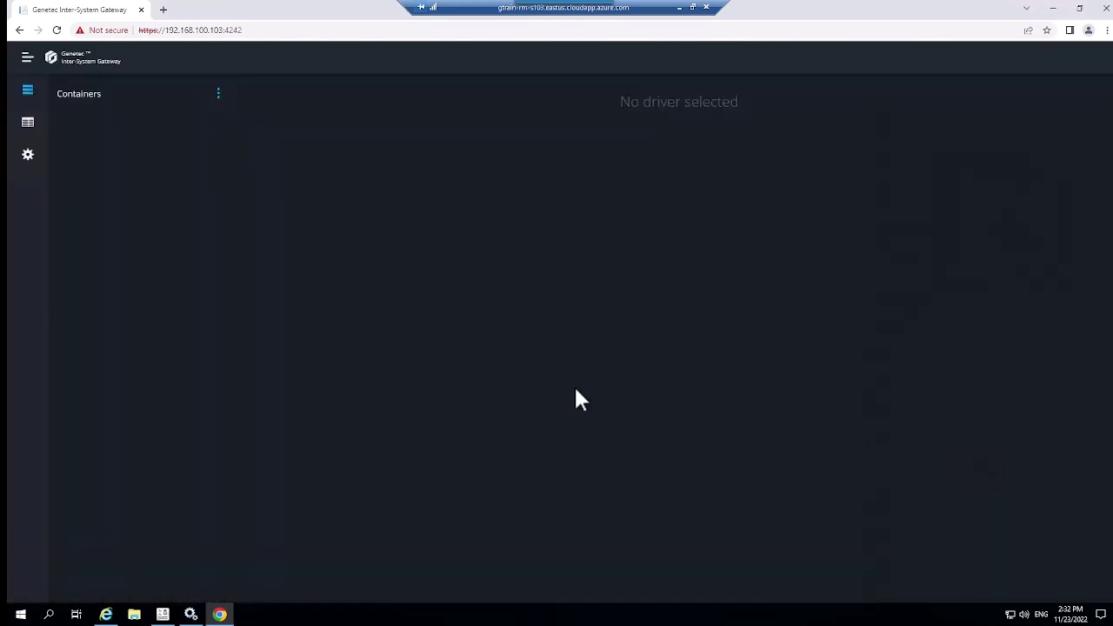
Save the gateway settings with the GTRAIN-RM-S103 RMQ server output and return to Containers
click(28, 163)
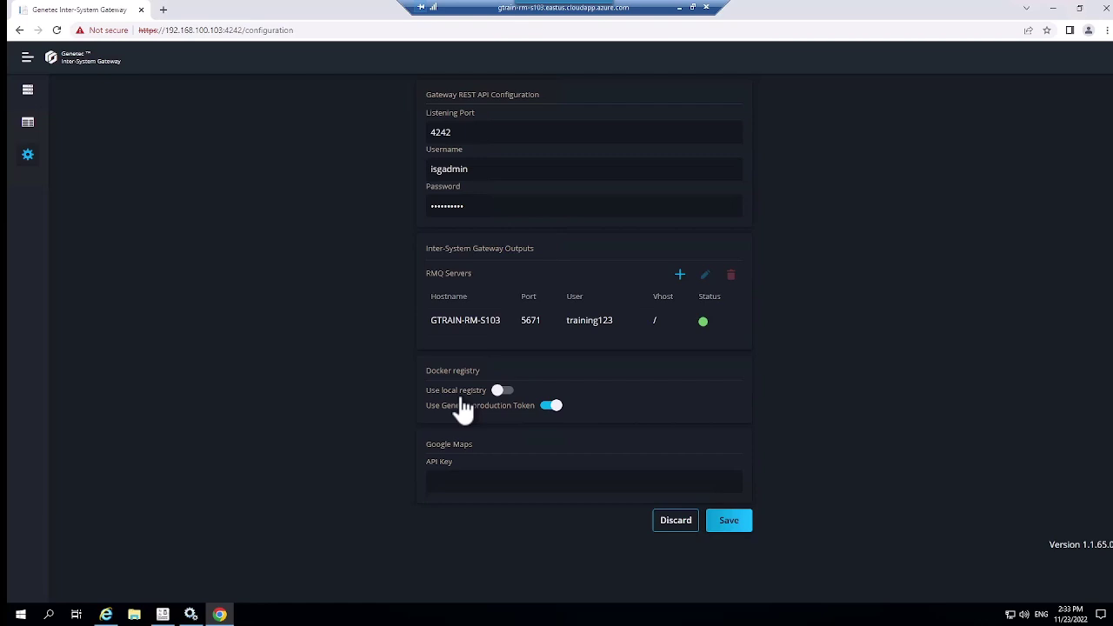
click(729, 526)
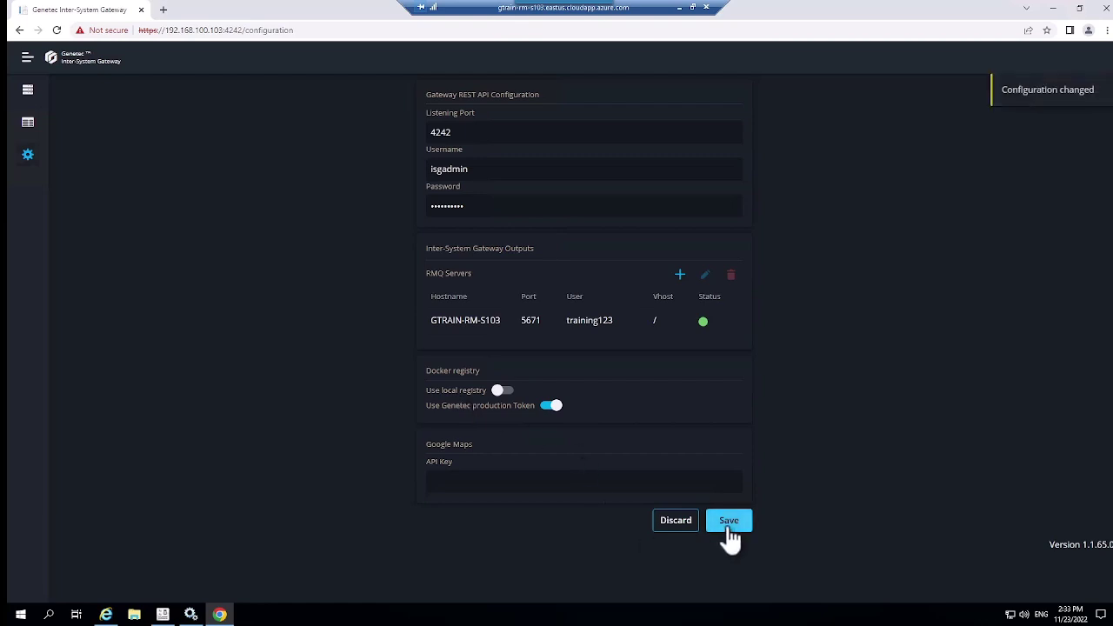
click(28, 91)
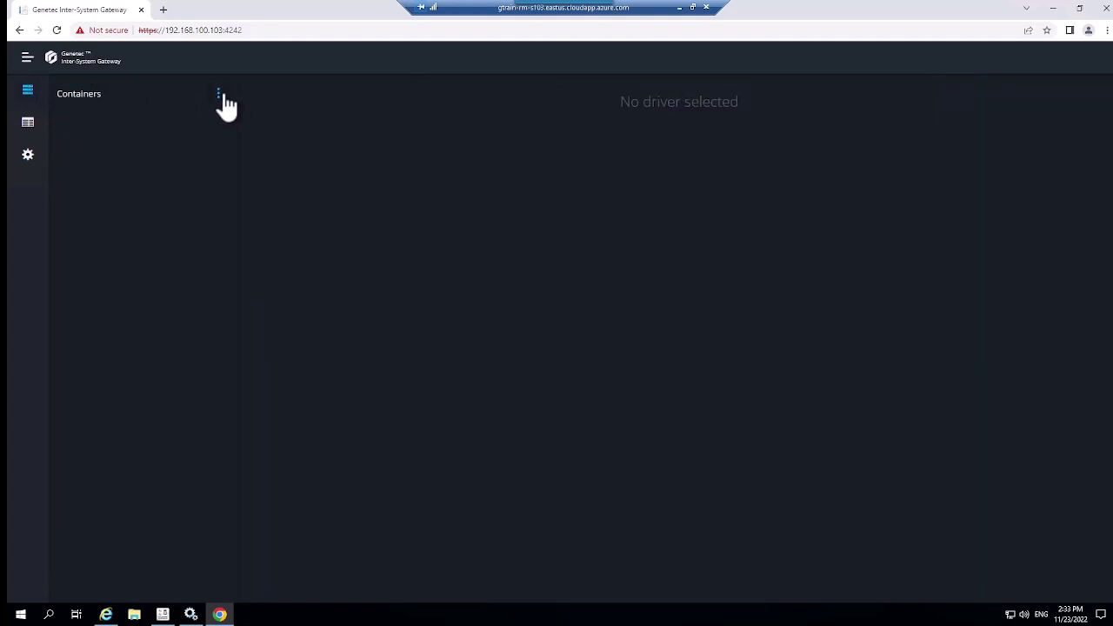
click(220, 96)
Enter Docker engine name DockerEnginer, IP 192.168.100.103, and paste the certificate password
click(190, 117)
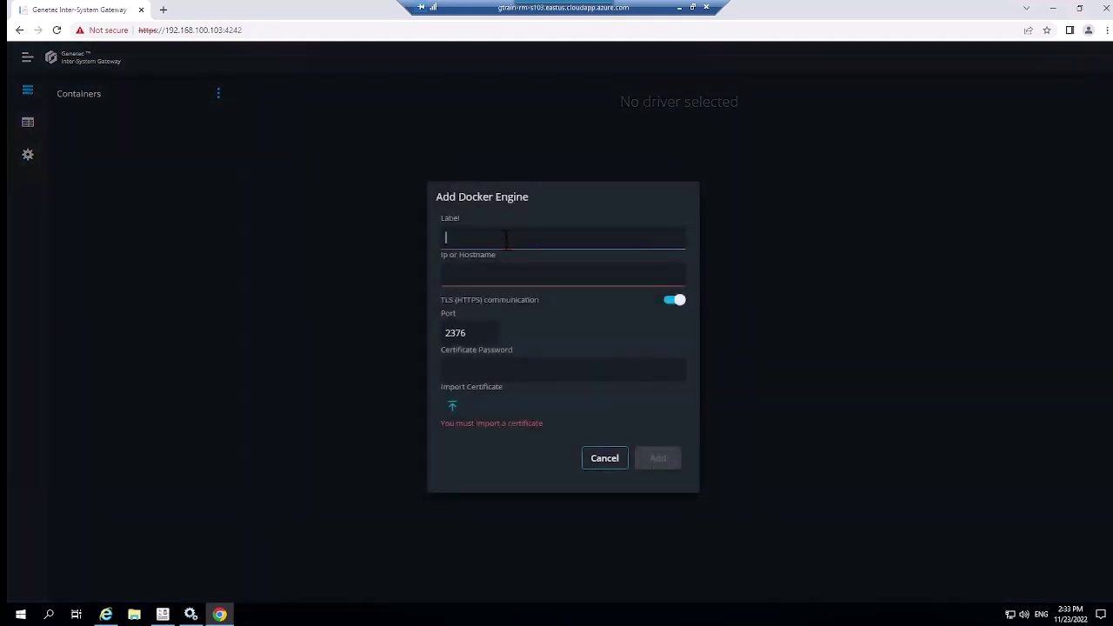
text(DockerEnginer)
click(489, 275)
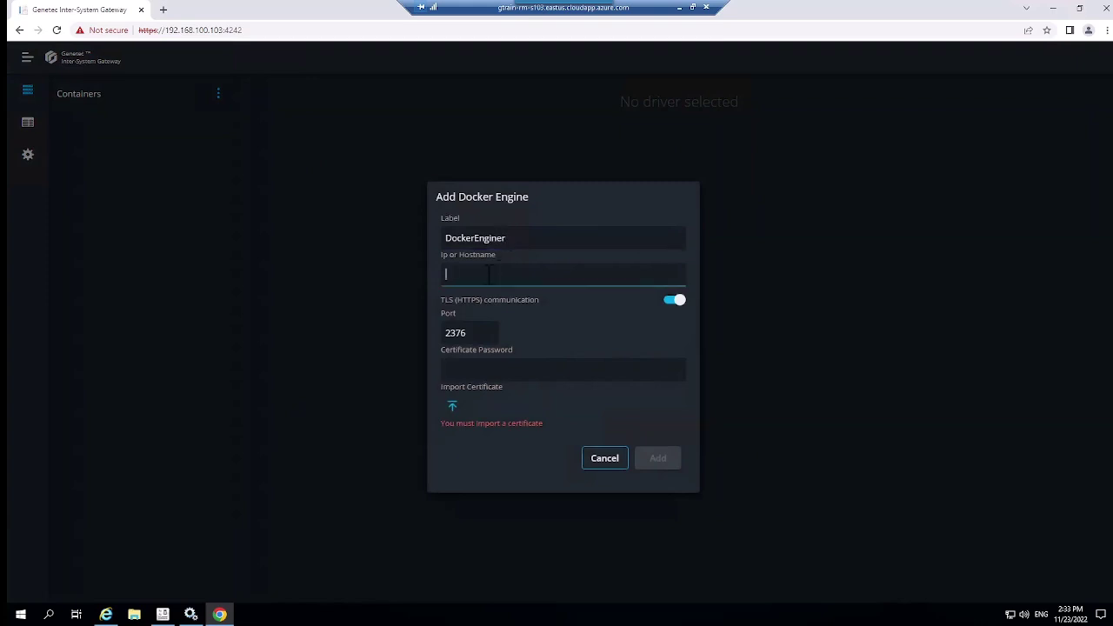
text(192.168.100.103)
click(487, 366)
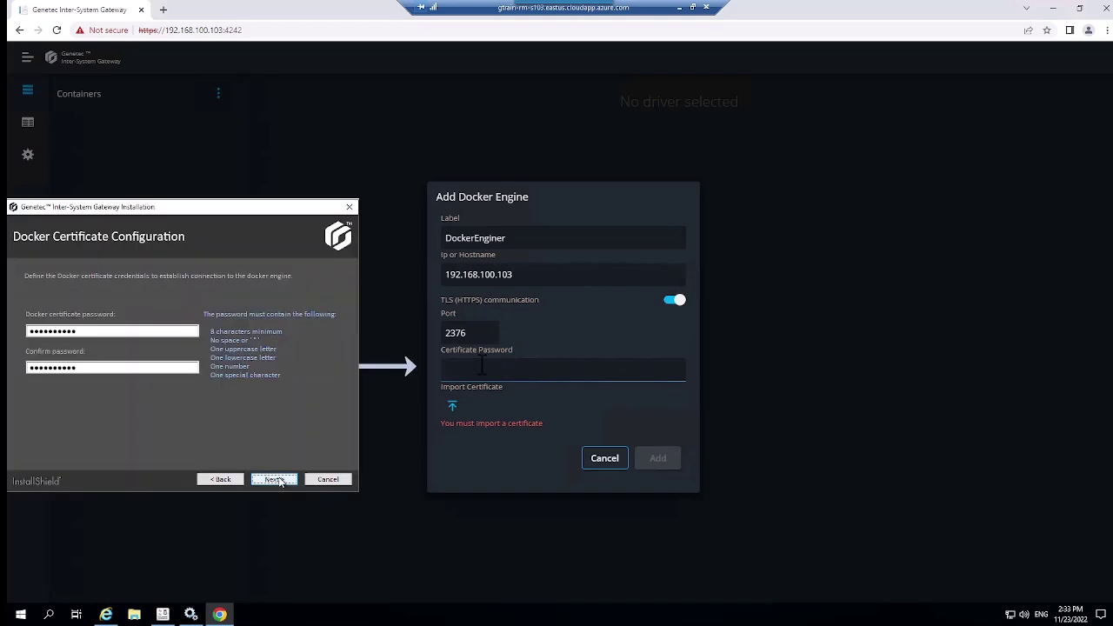
key(ctrl+v)
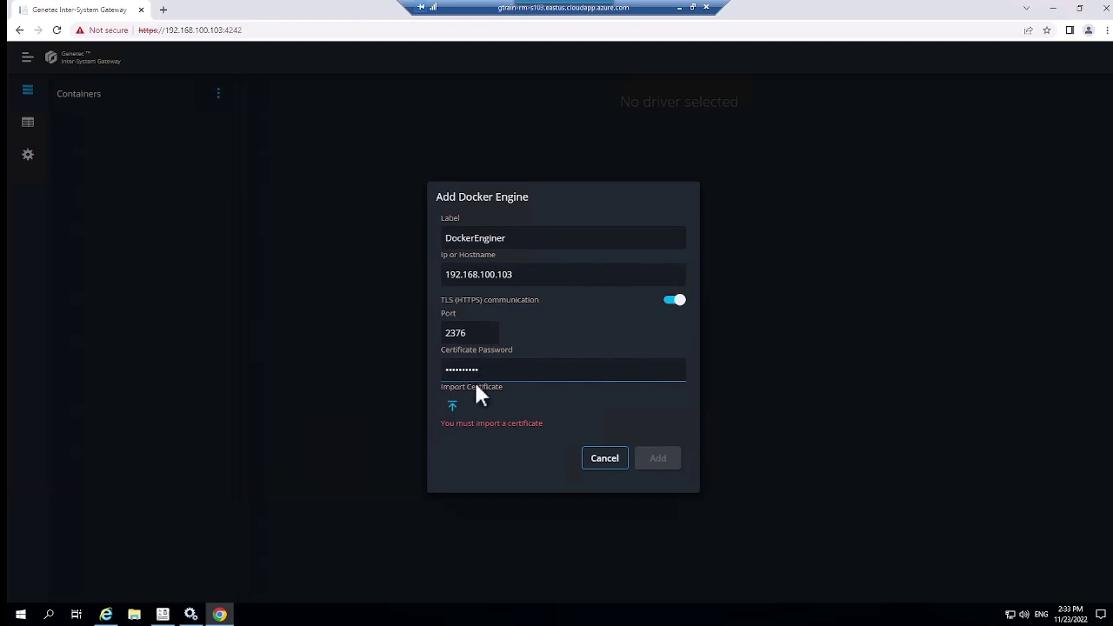
Import the key.pfx TLS certificate and add the DockerEnginer engine
click(451, 405)
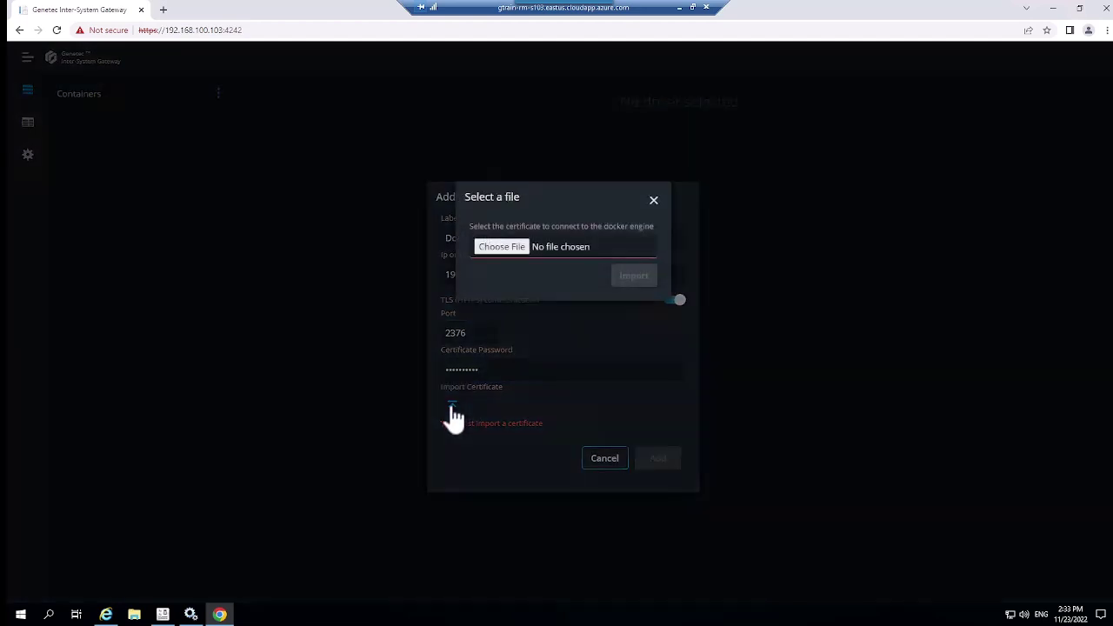
click(495, 252)
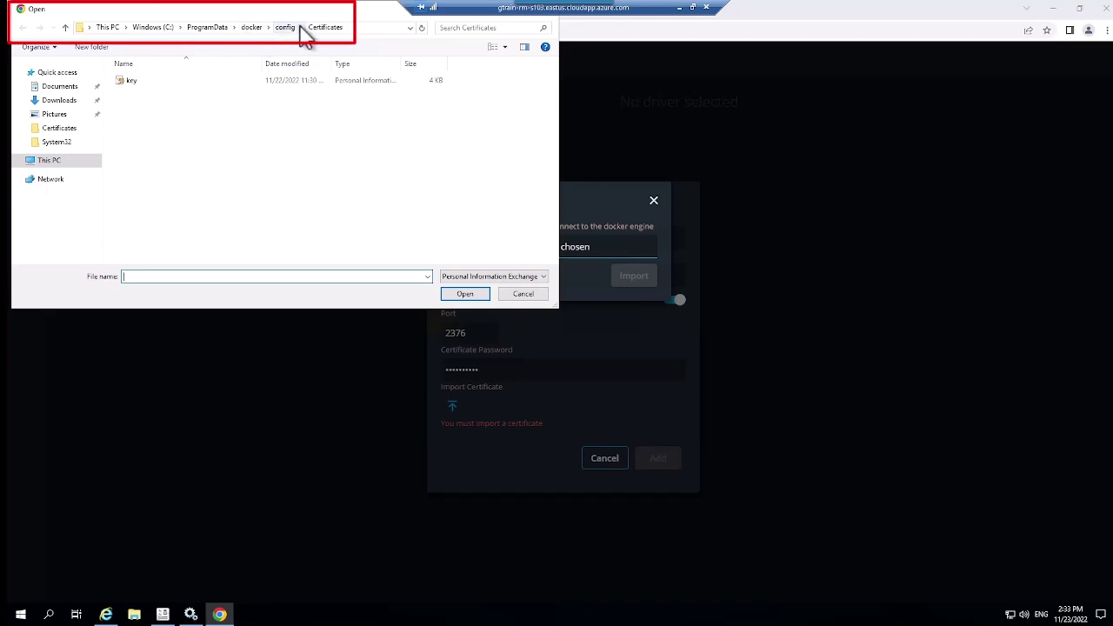
click(130, 87)
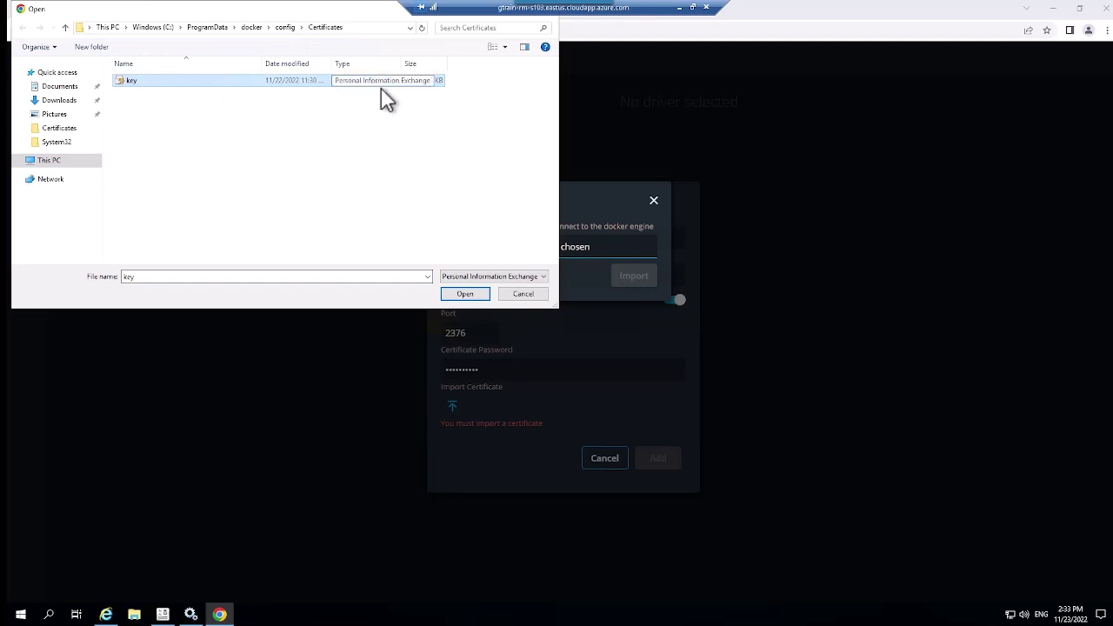
click(465, 295)
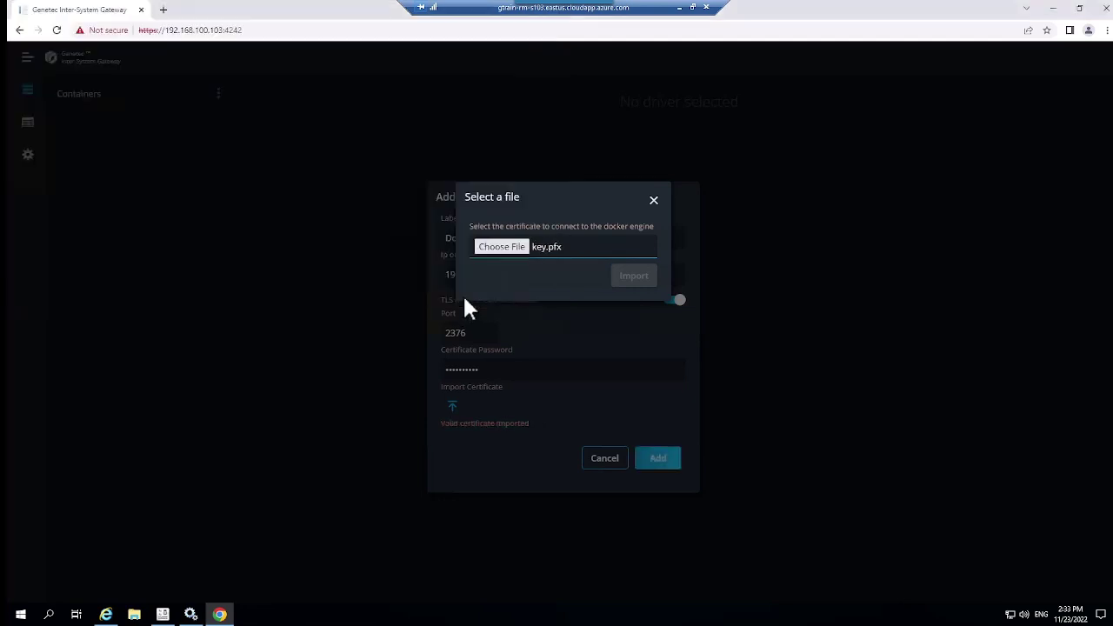
click(626, 278)
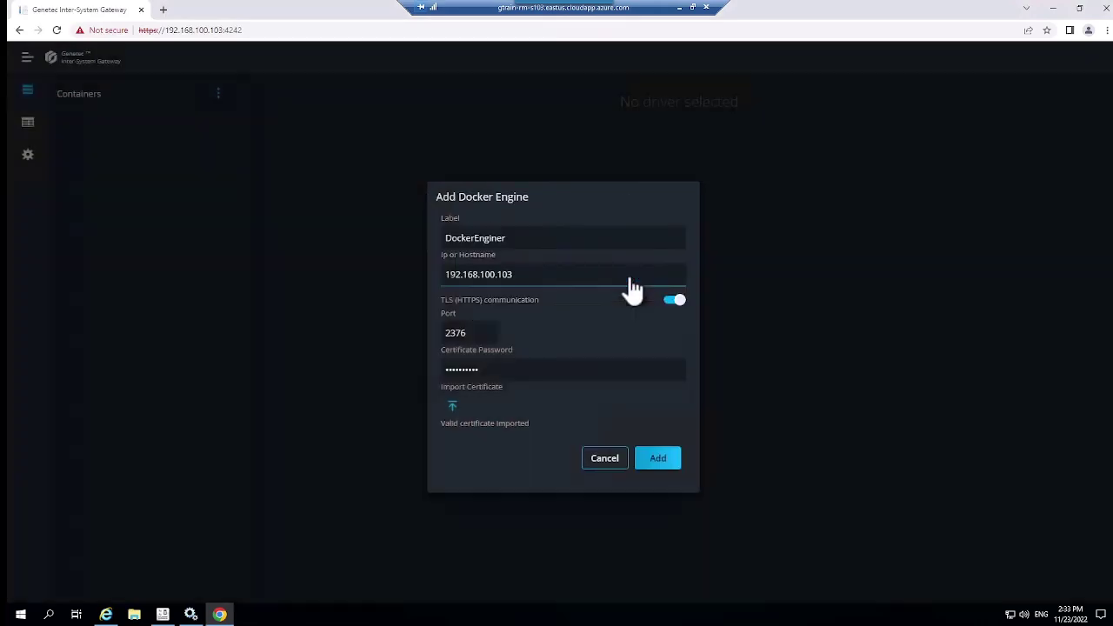
click(658, 458)
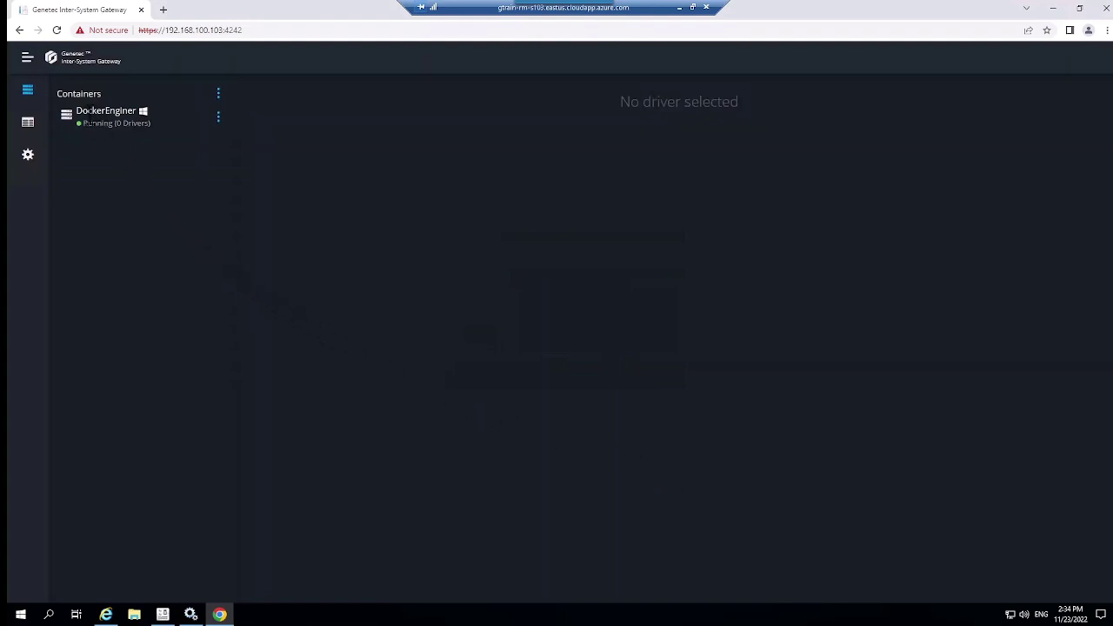
Add a Magos driver container to the DockerEnginer engine
click(218, 119)
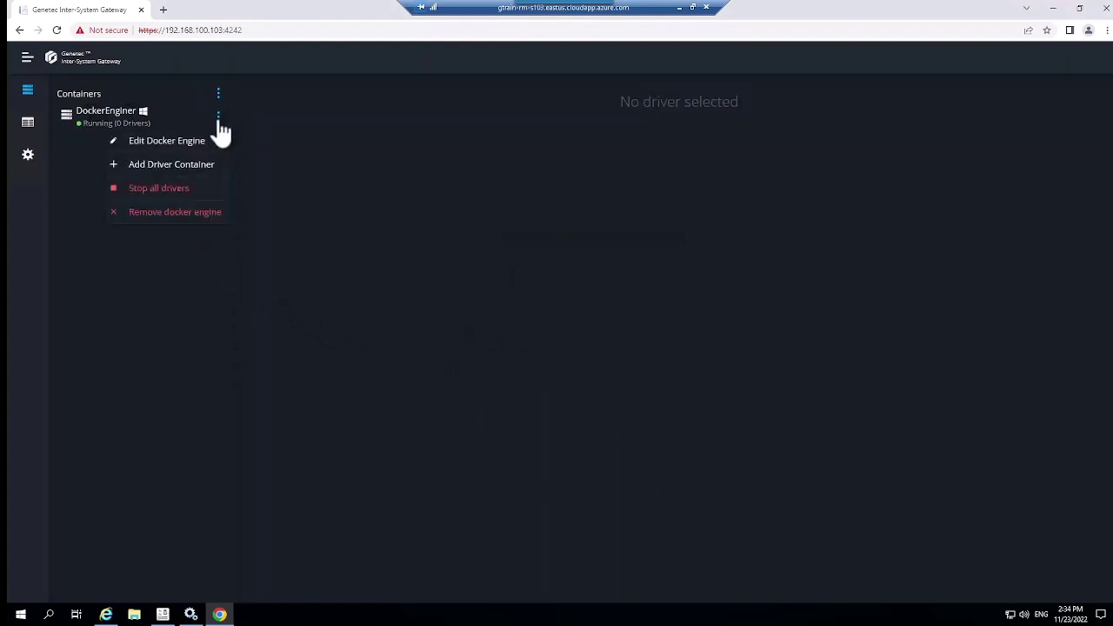
click(181, 165)
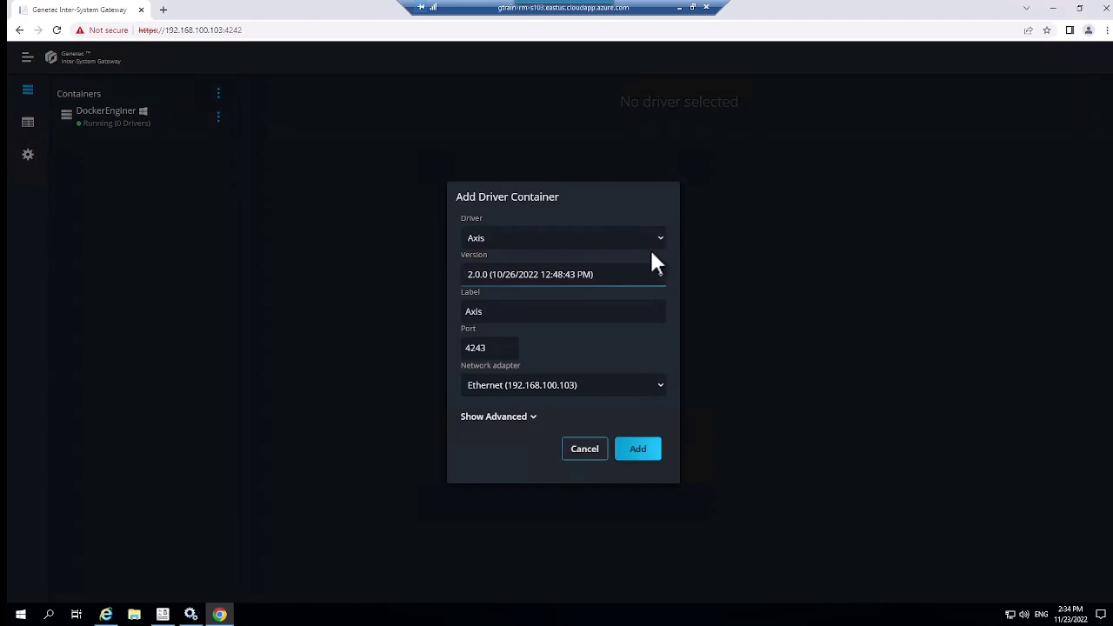
click(649, 245)
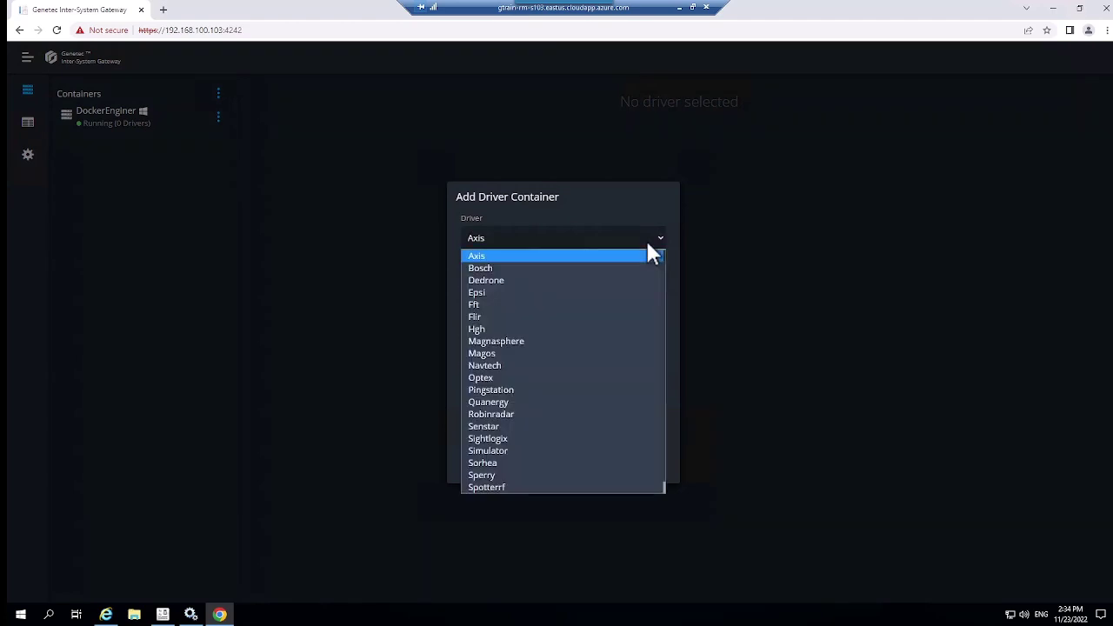
click(491, 354)
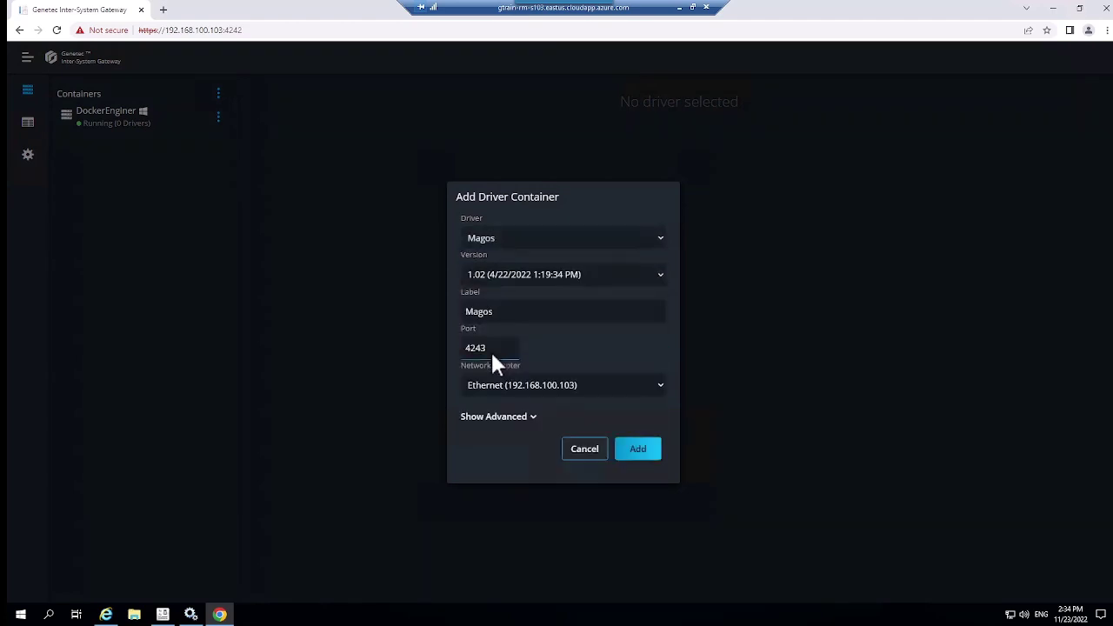
click(640, 452)
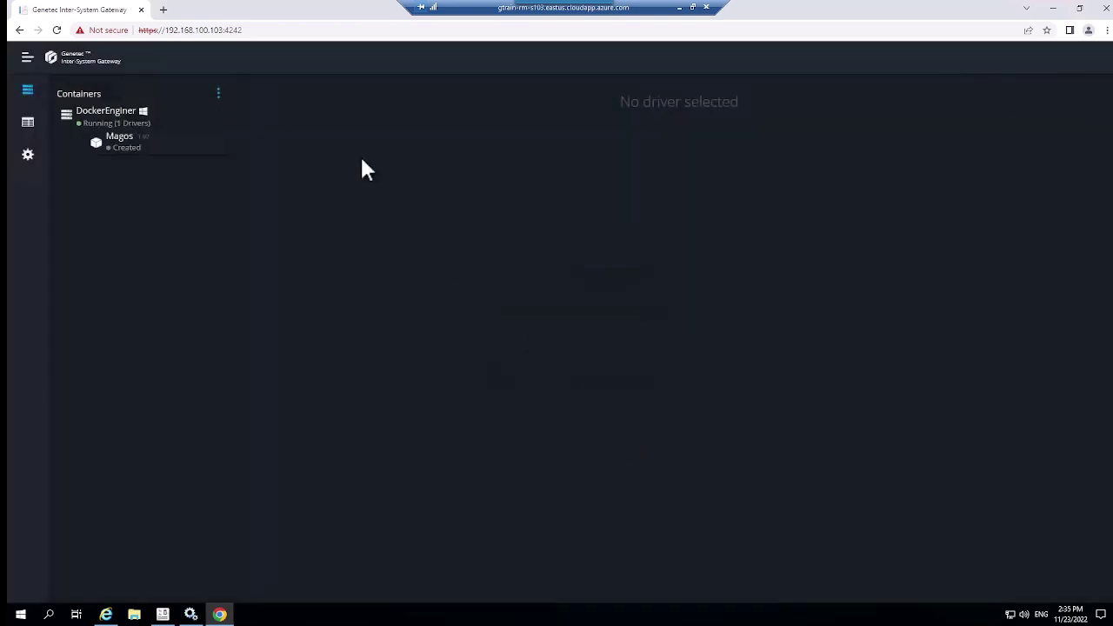
Start the Magos driver container so it shows Running and Connected
click(217, 147)
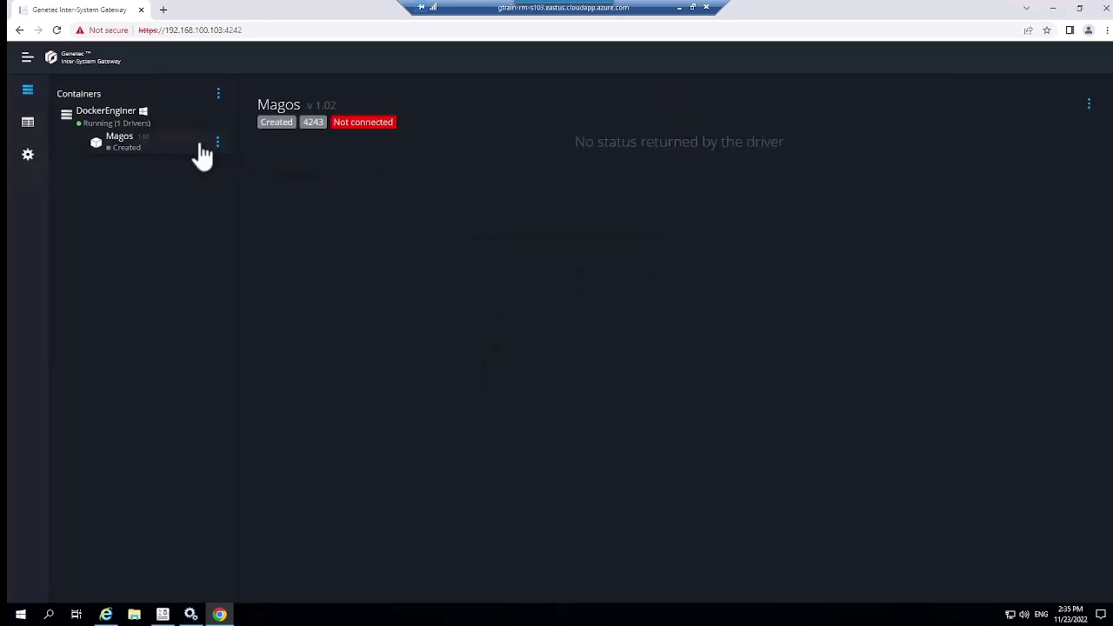
click(218, 143)
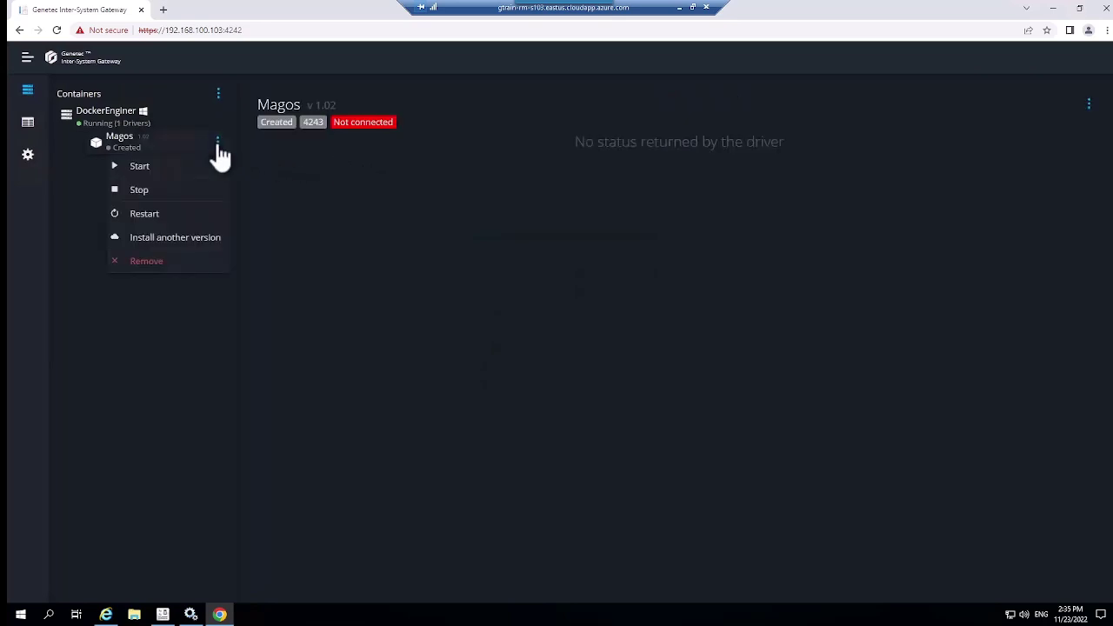
click(162, 170)
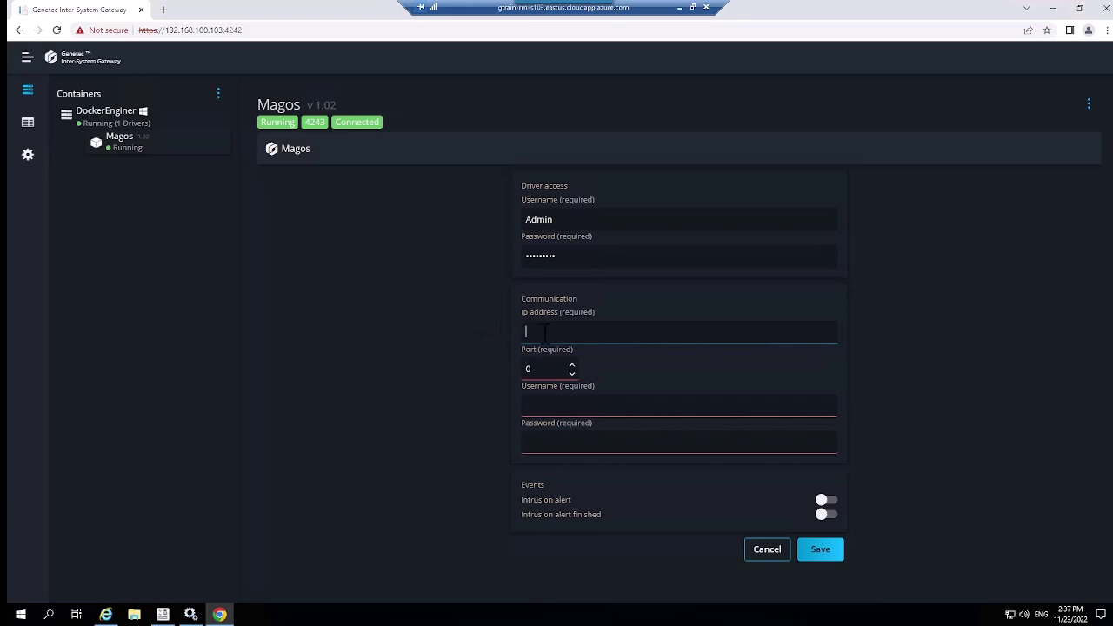
Set the Magos communication to IP 192.168.100.53, port 3000, and enter the radar's username and password
text(192.168)
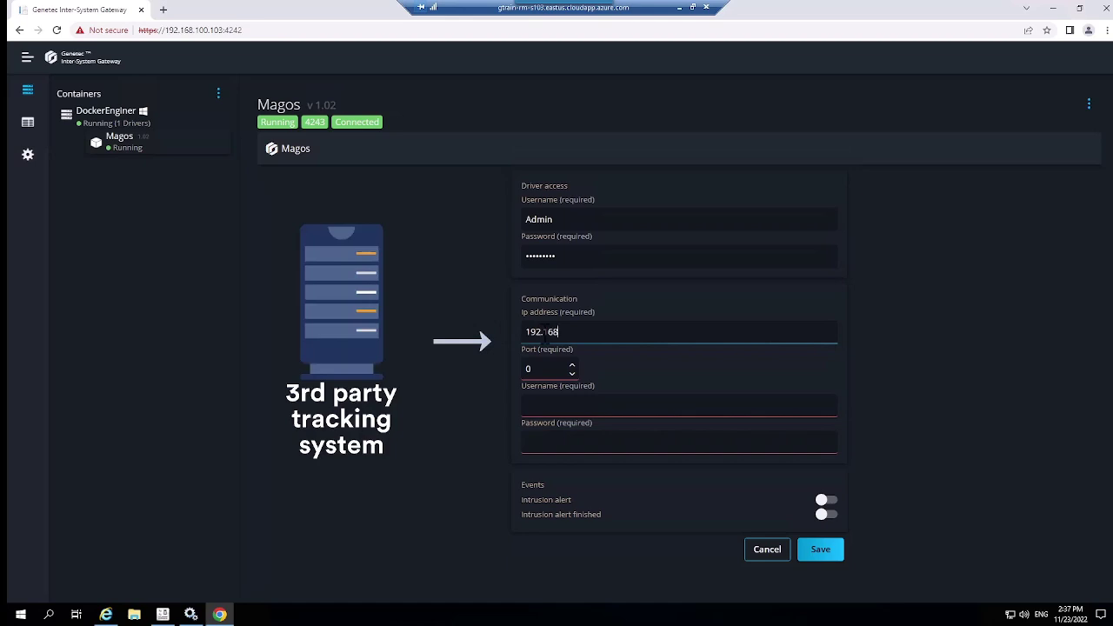
text(.100.53)
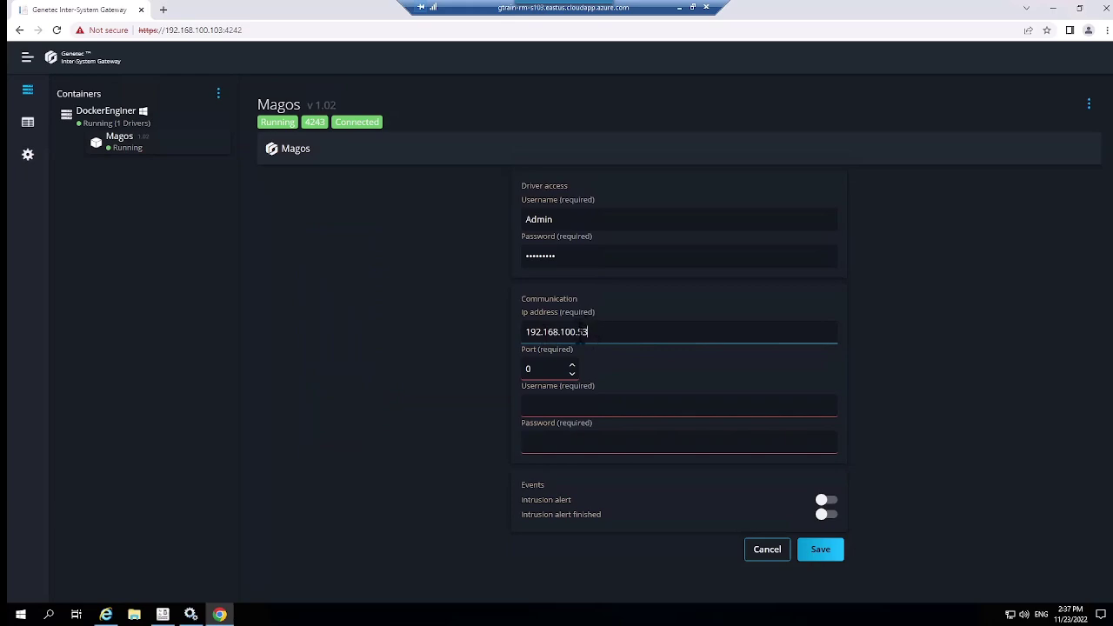
key(Tab)
text(3000)
click(537, 403)
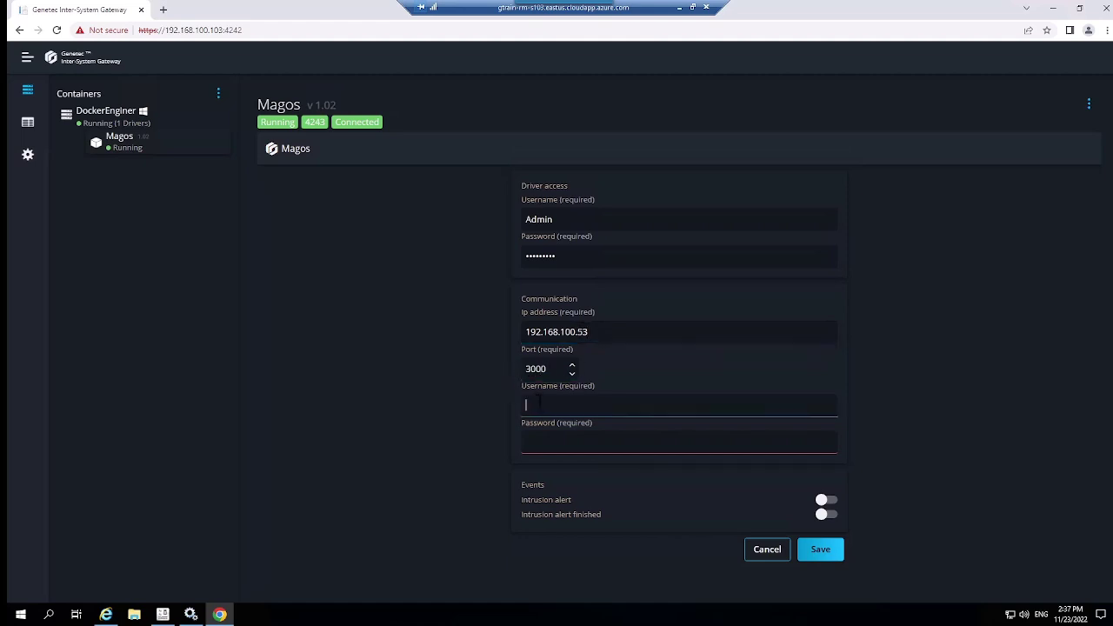
text(admin)
key(Tab)
text(********)
click(393, 413)
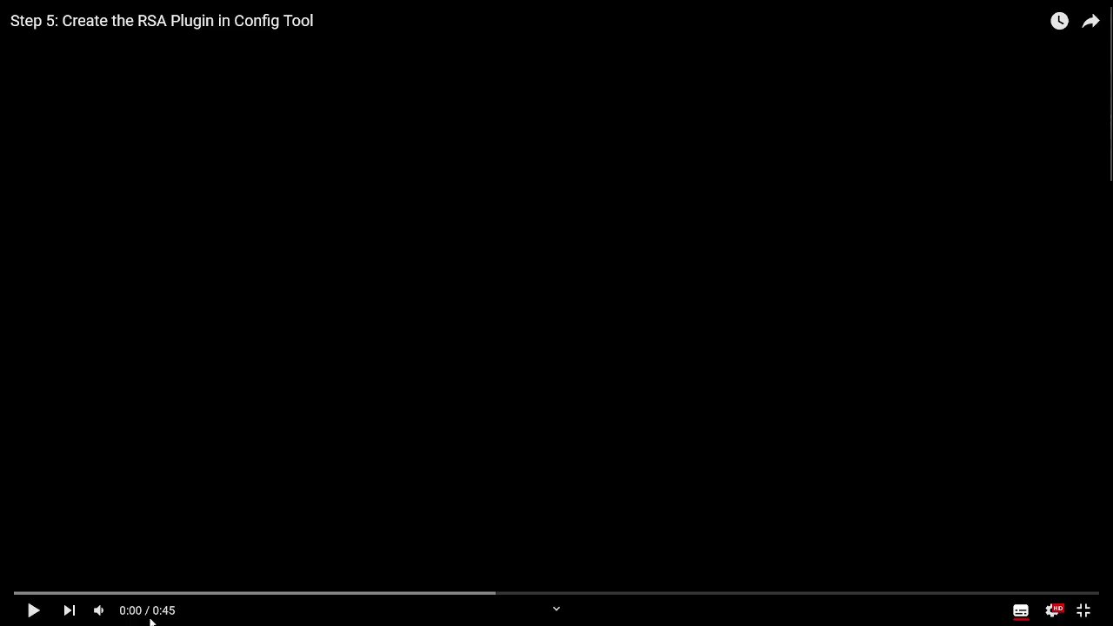
Play the Step 5 video on creating the RSA plugin
click(30, 611)
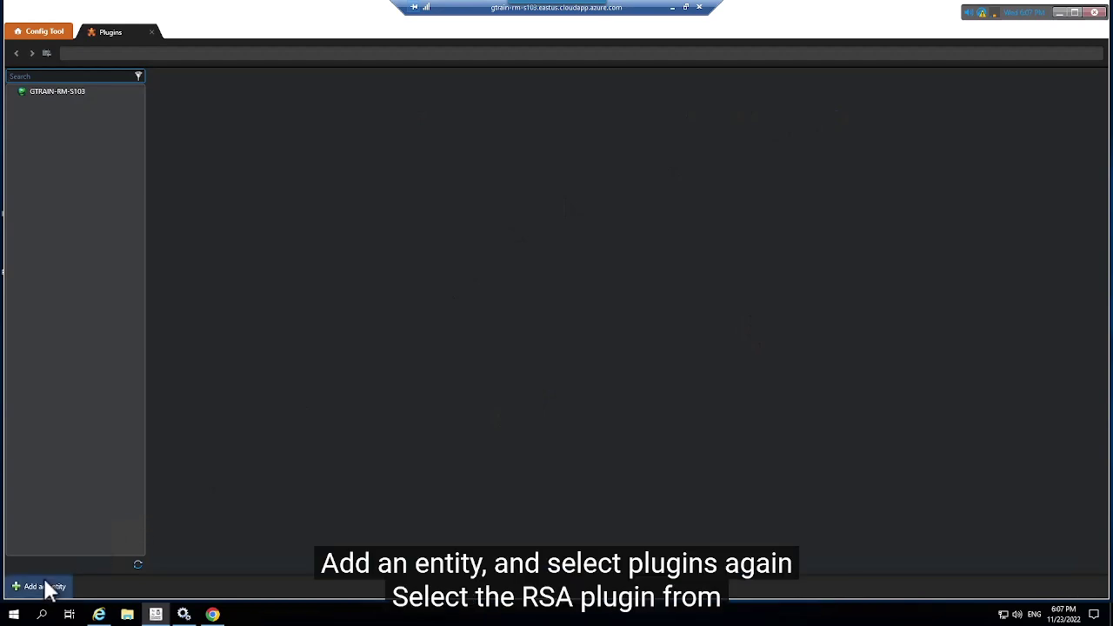
Create a Restricted Security Area Surveillance plugin role with default database and basic settings
click(48, 589)
click(32, 513)
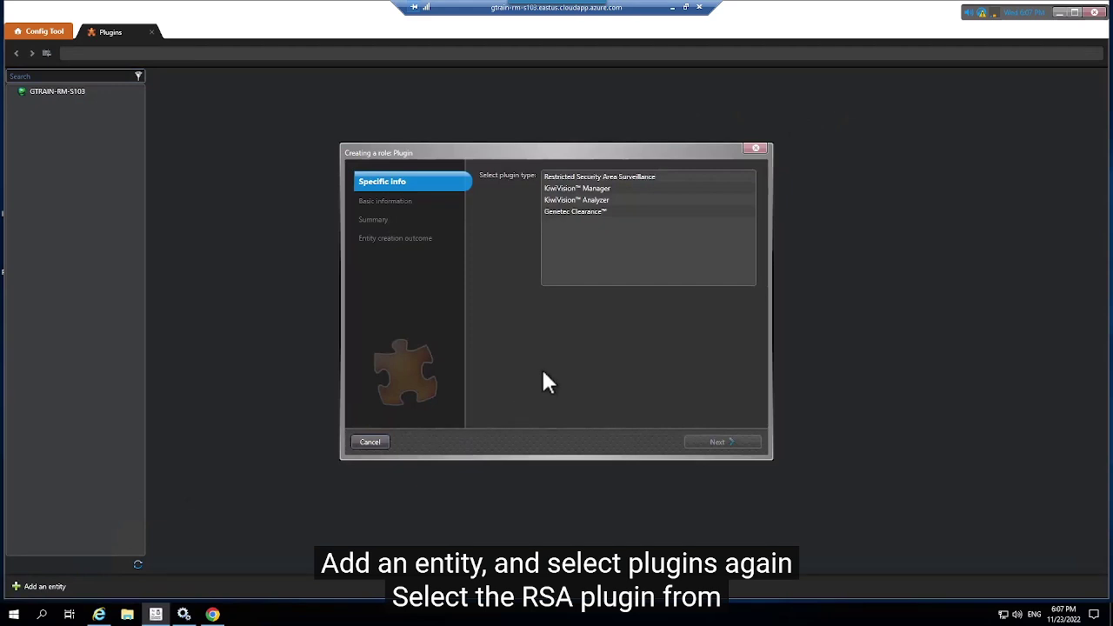
click(549, 177)
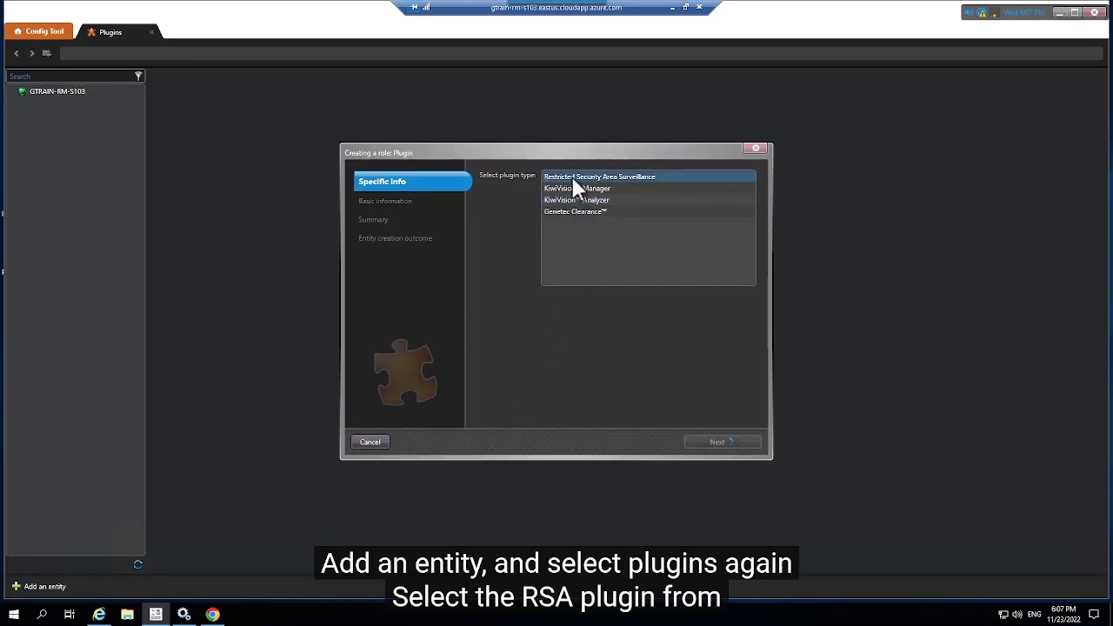
click(556, 176)
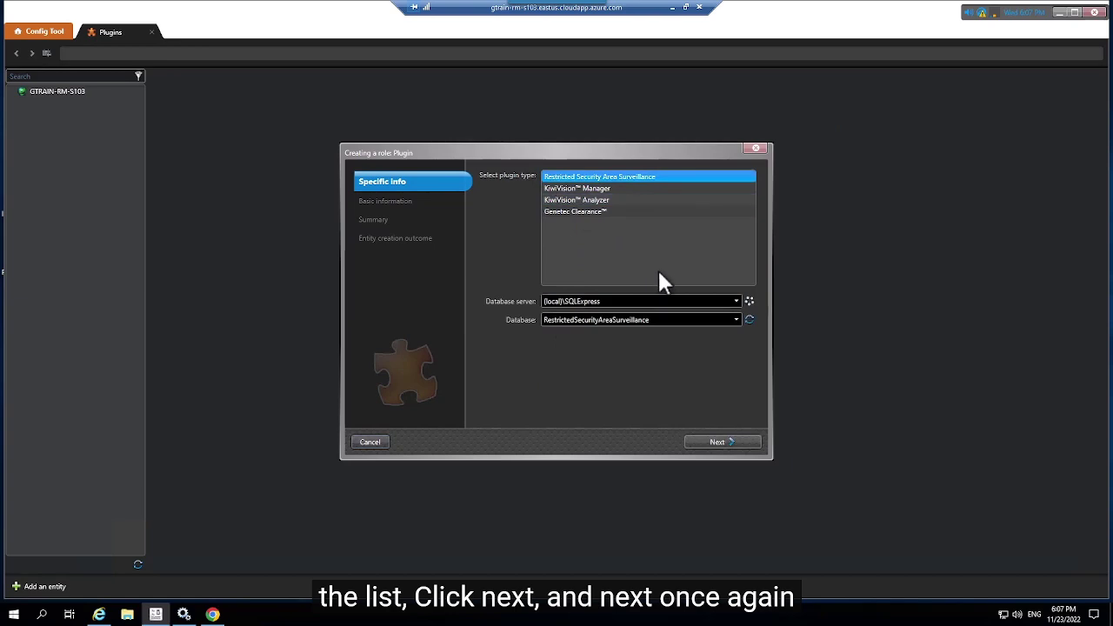
click(731, 441)
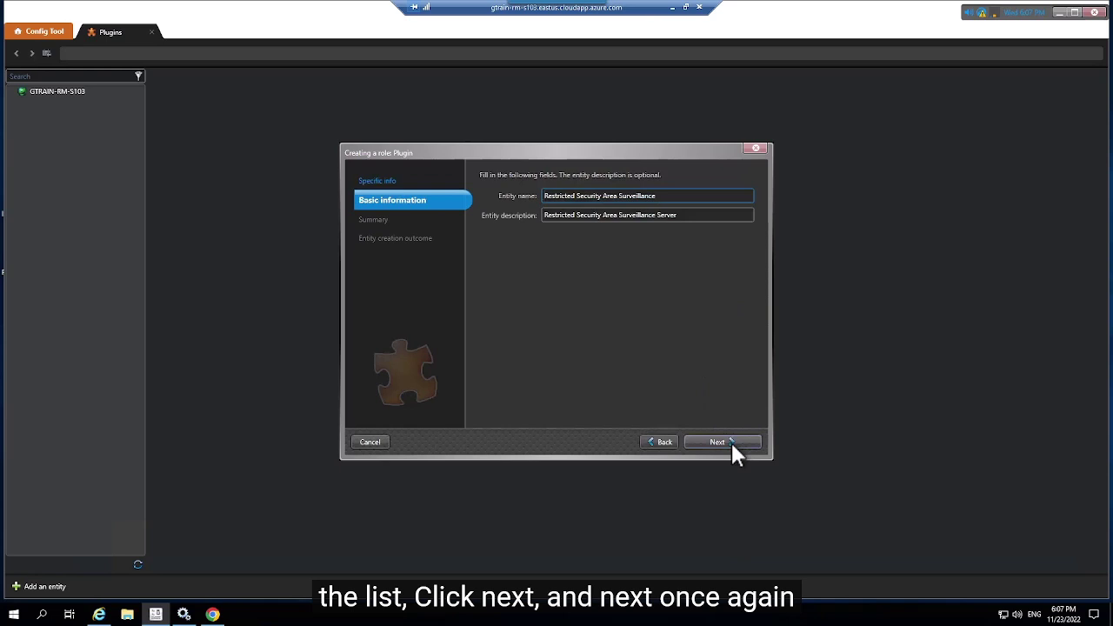
click(731, 442)
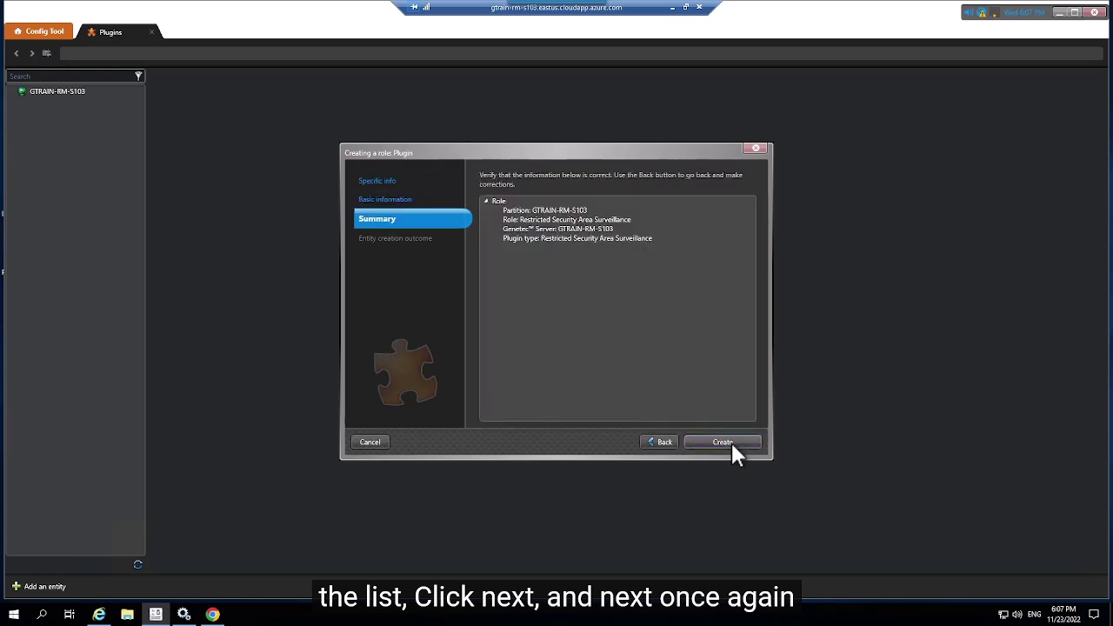
click(732, 445)
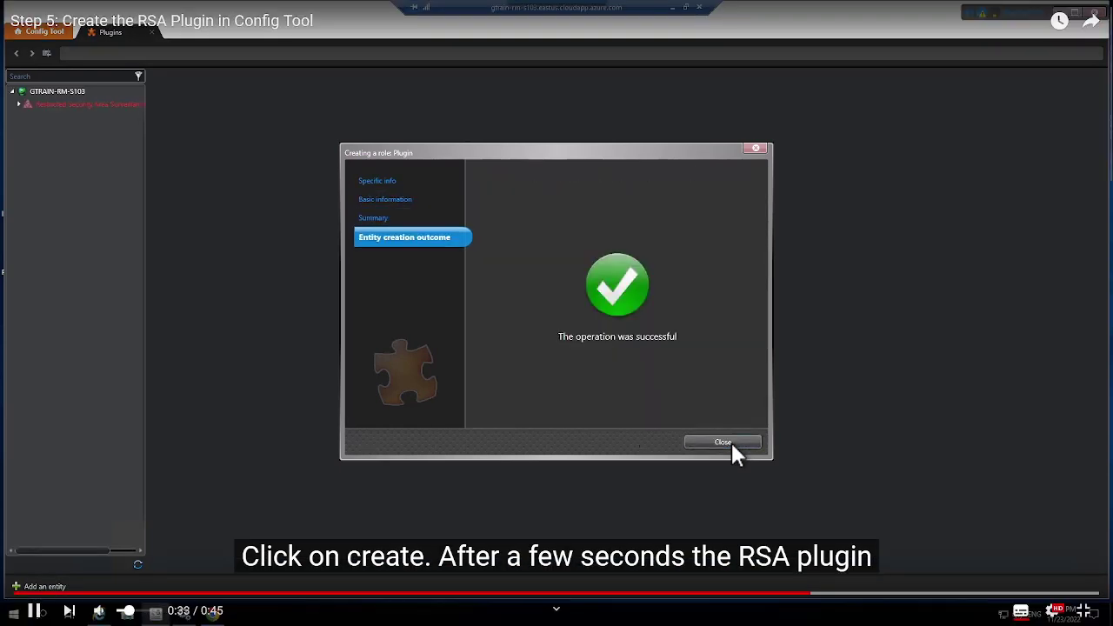
click(722, 442)
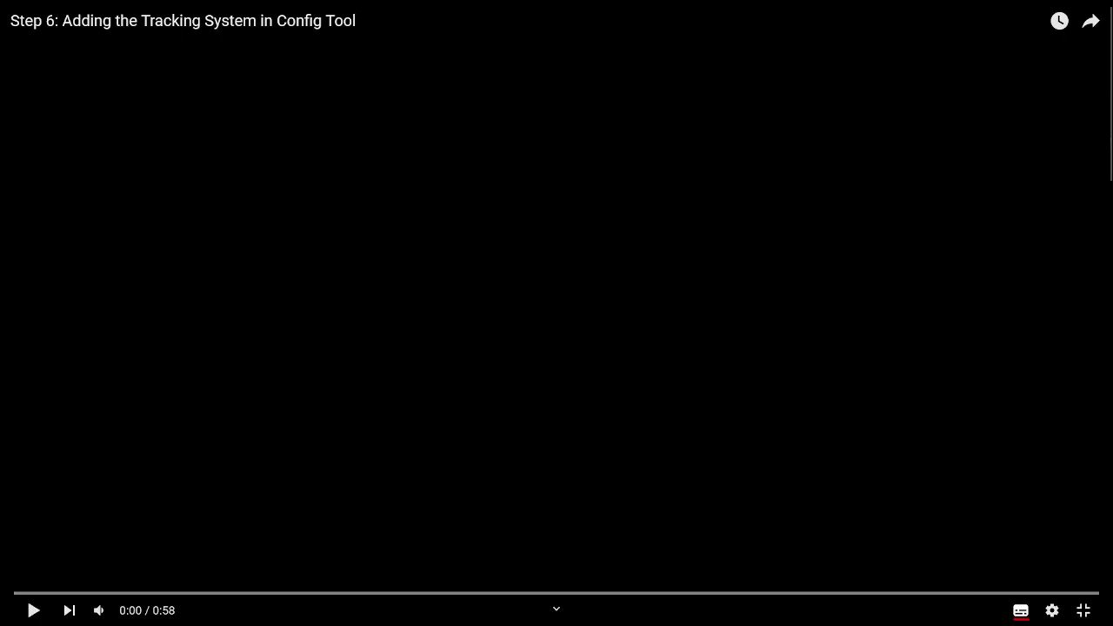
Play the Step 6 video and set its quality to 1080p
click(35, 612)
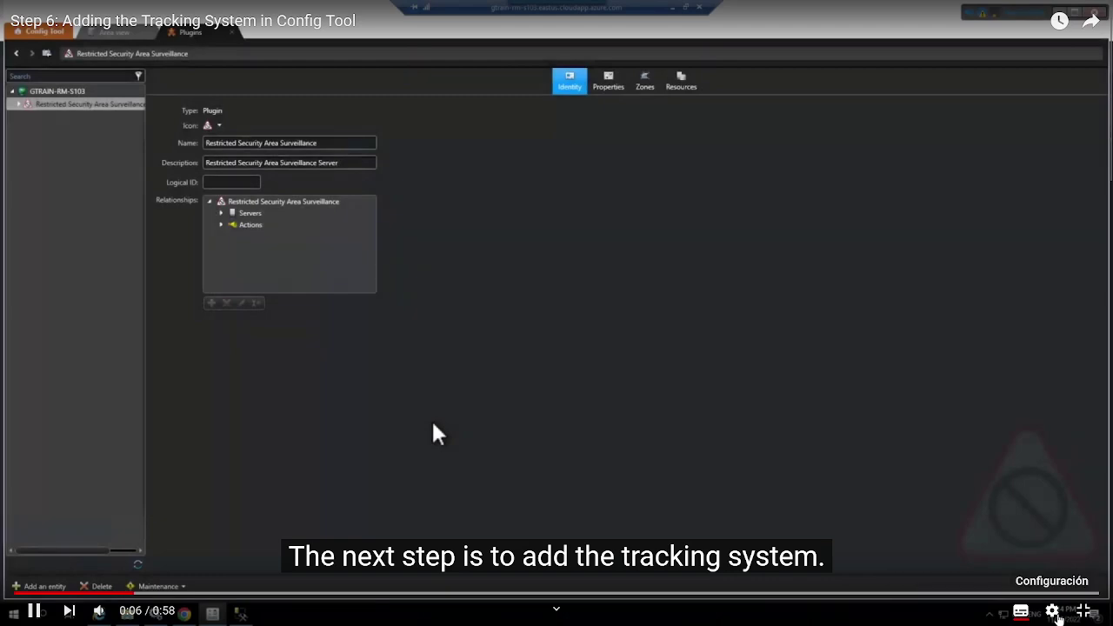
click(1056, 614)
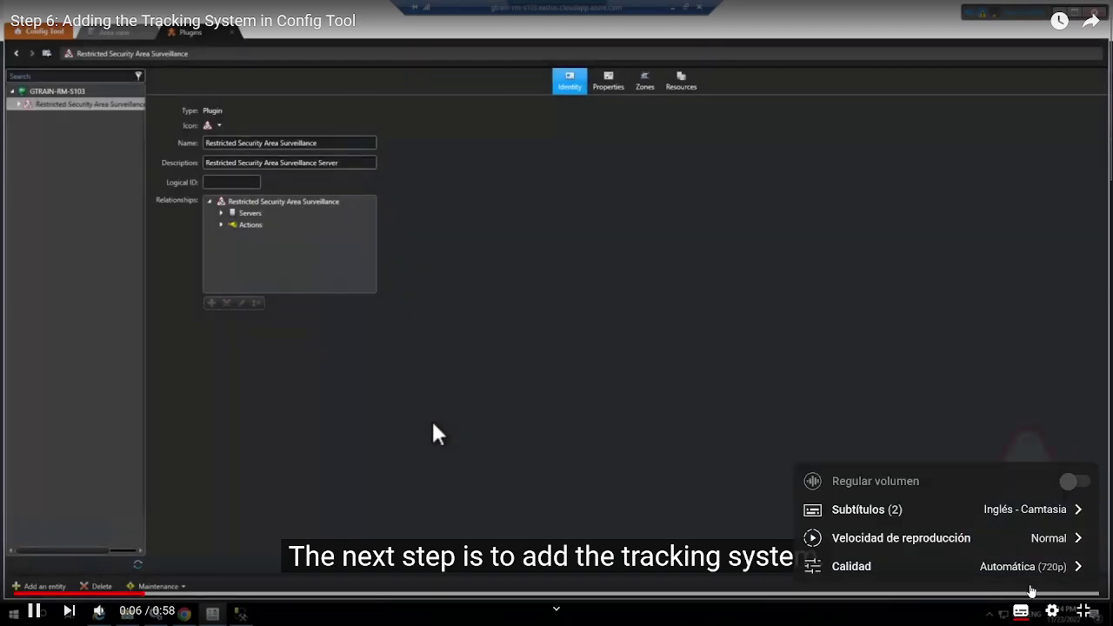
click(1048, 566)
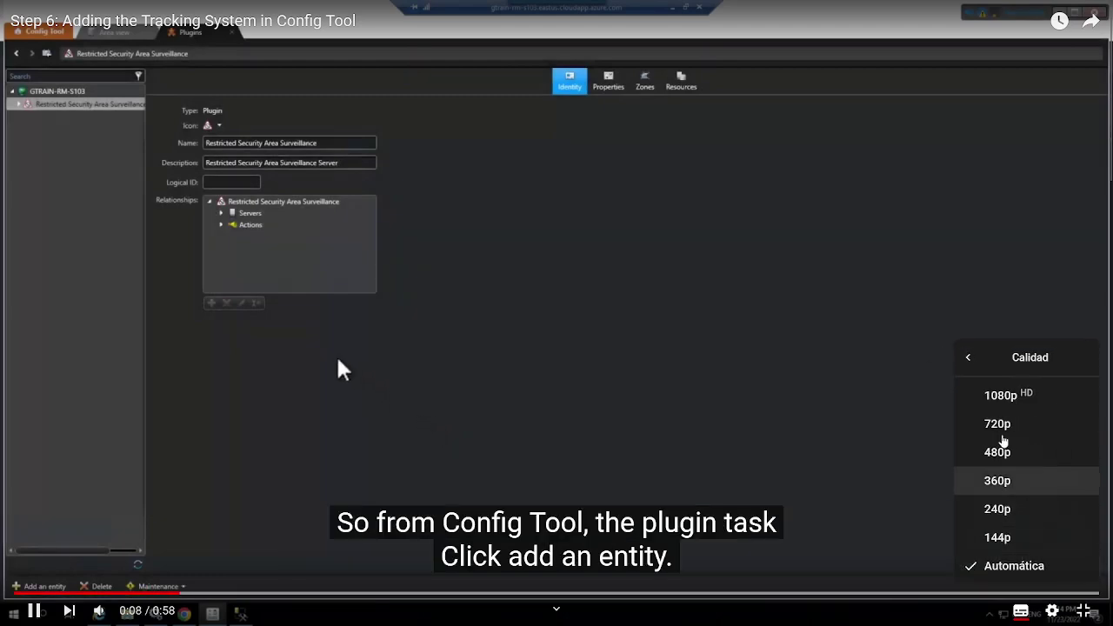
click(1009, 396)
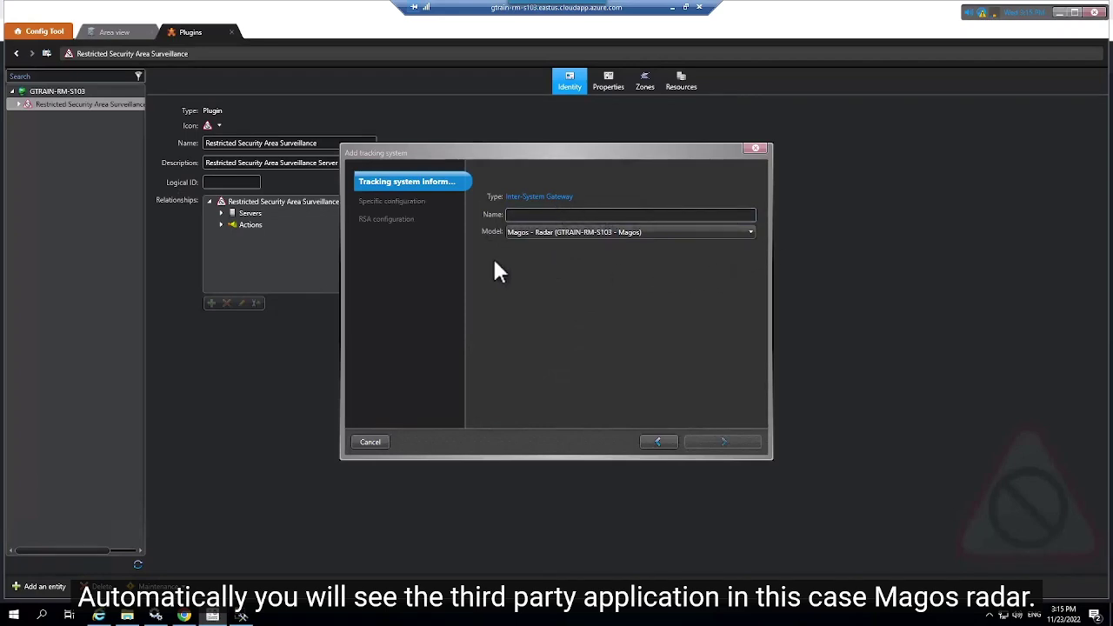
Name the tracking system 'Magos' and finish the wizard without importing any map
click(525, 215)
text(Ma)
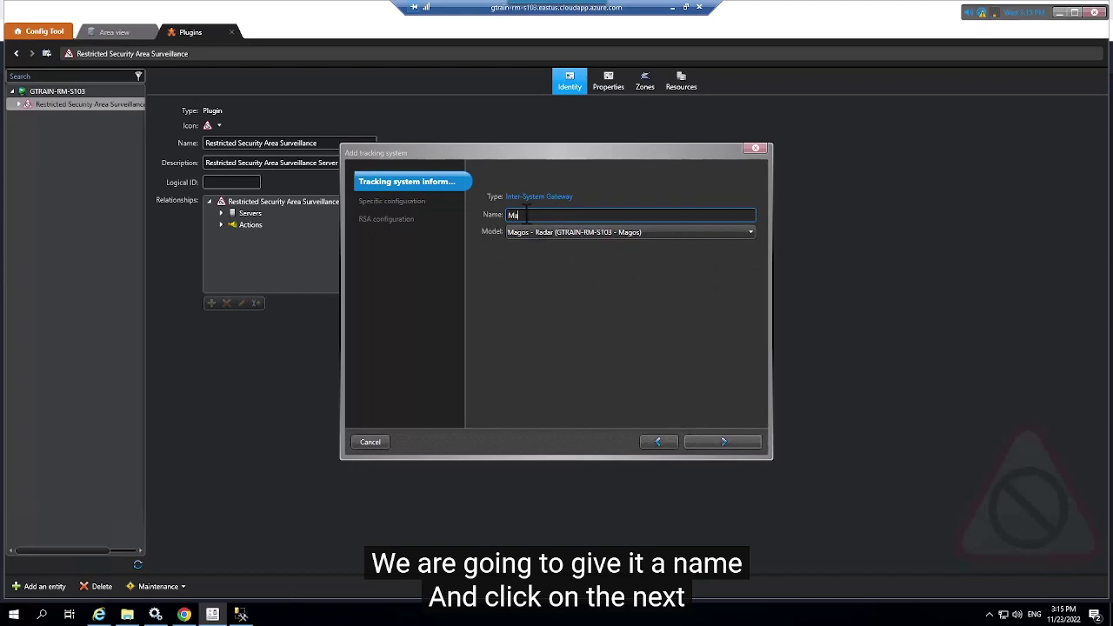
text(gos)
click(723, 441)
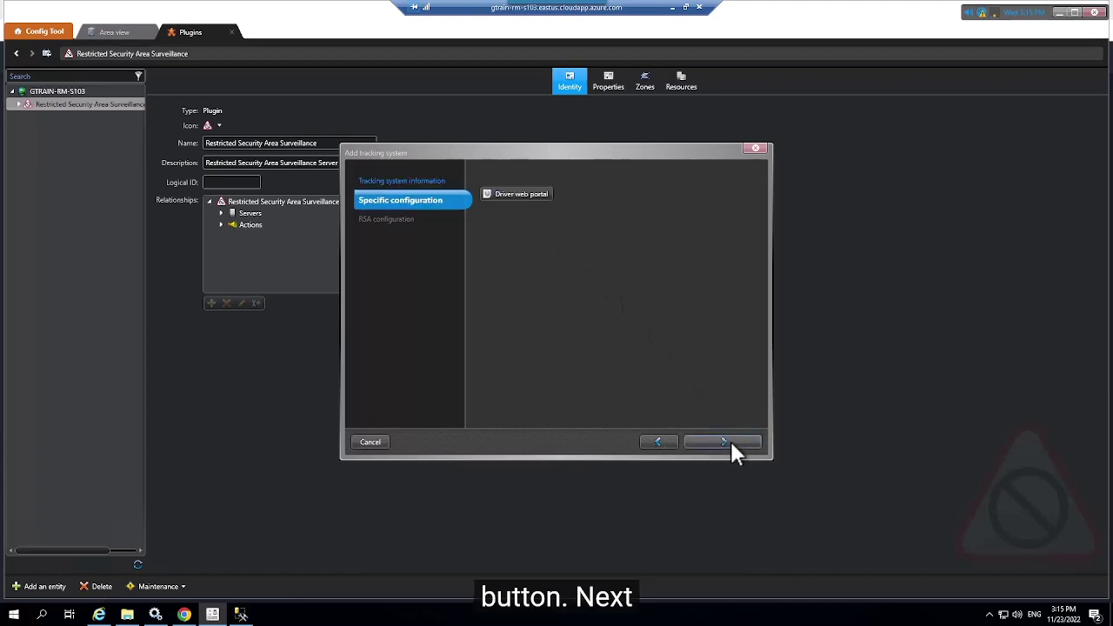
click(730, 441)
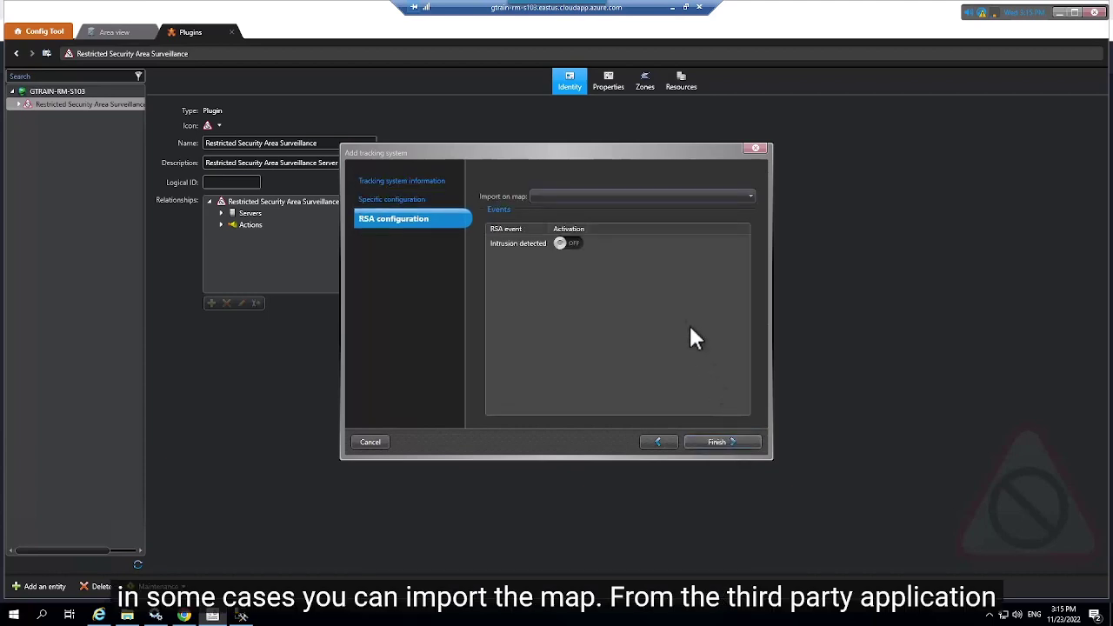
click(654, 198)
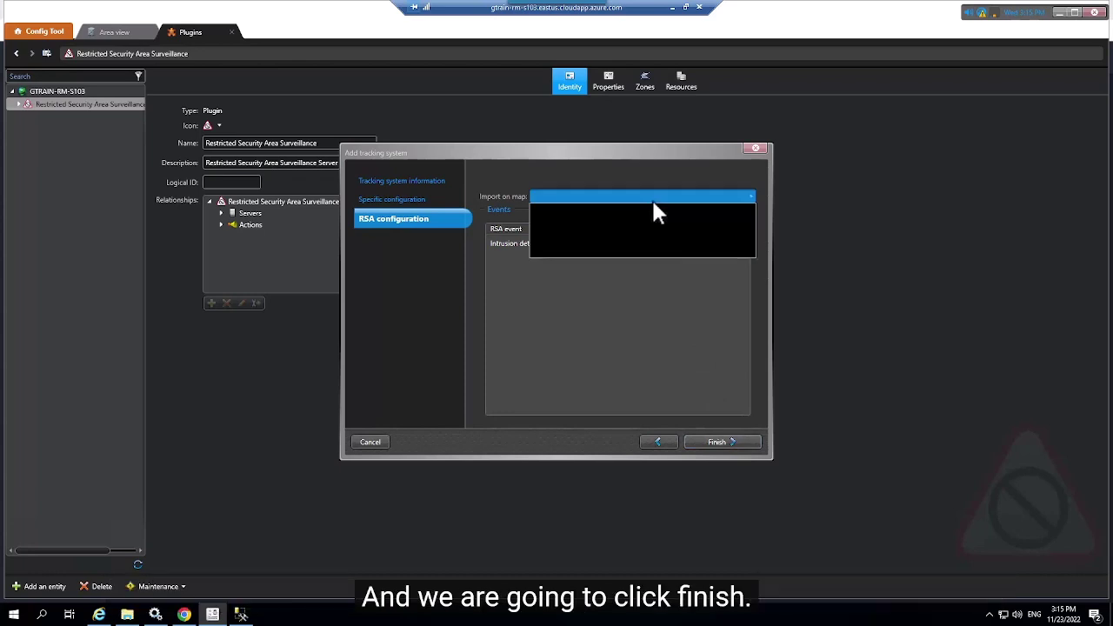
click(653, 203)
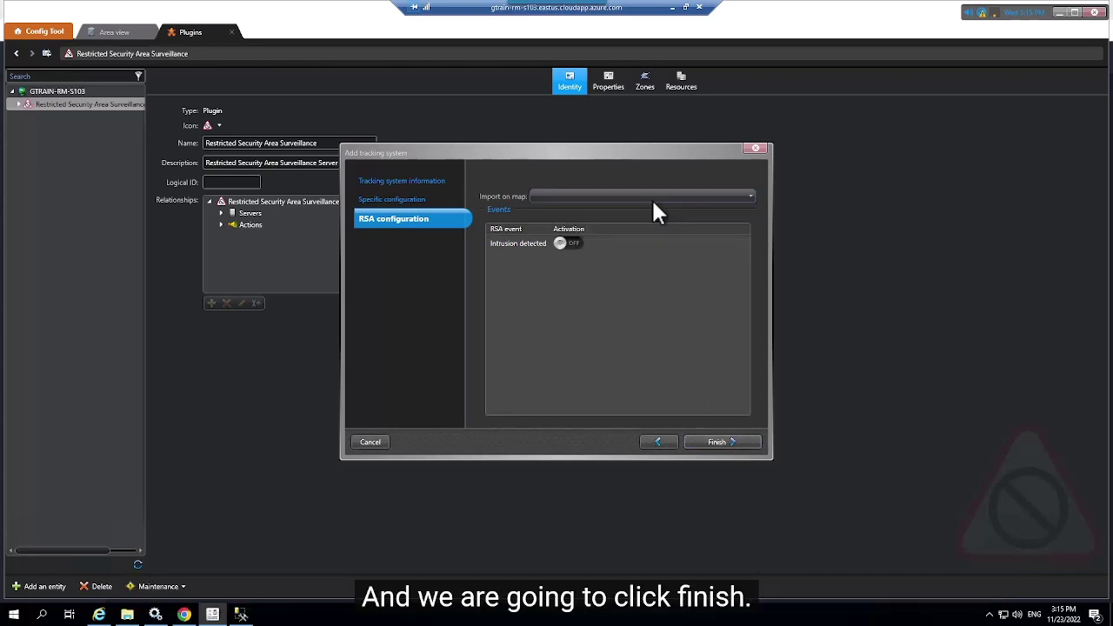
click(729, 446)
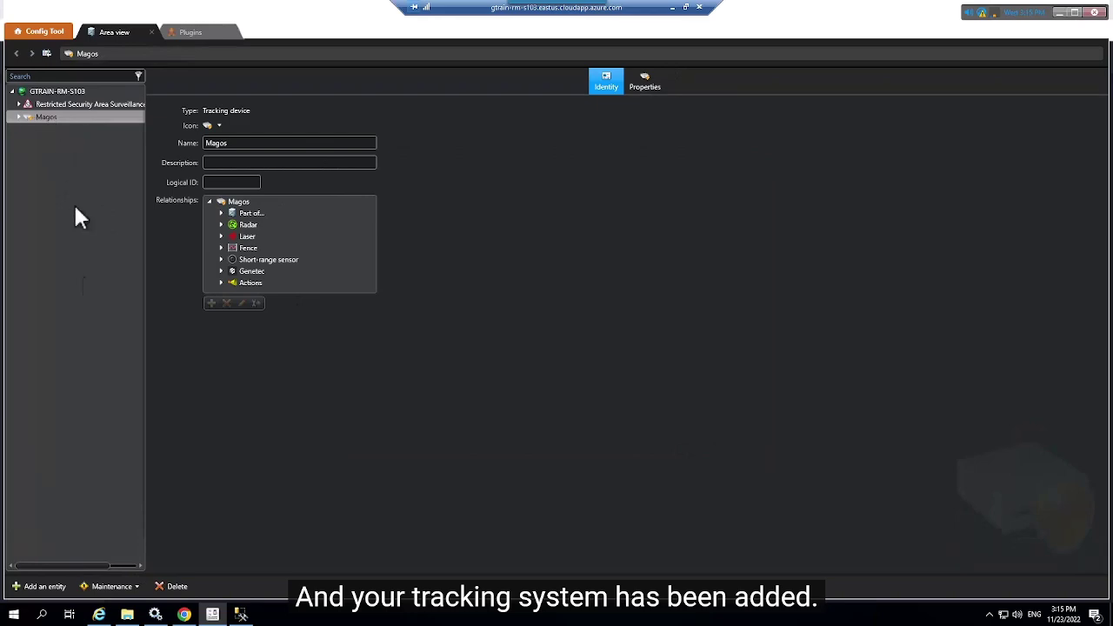
click(27, 584)
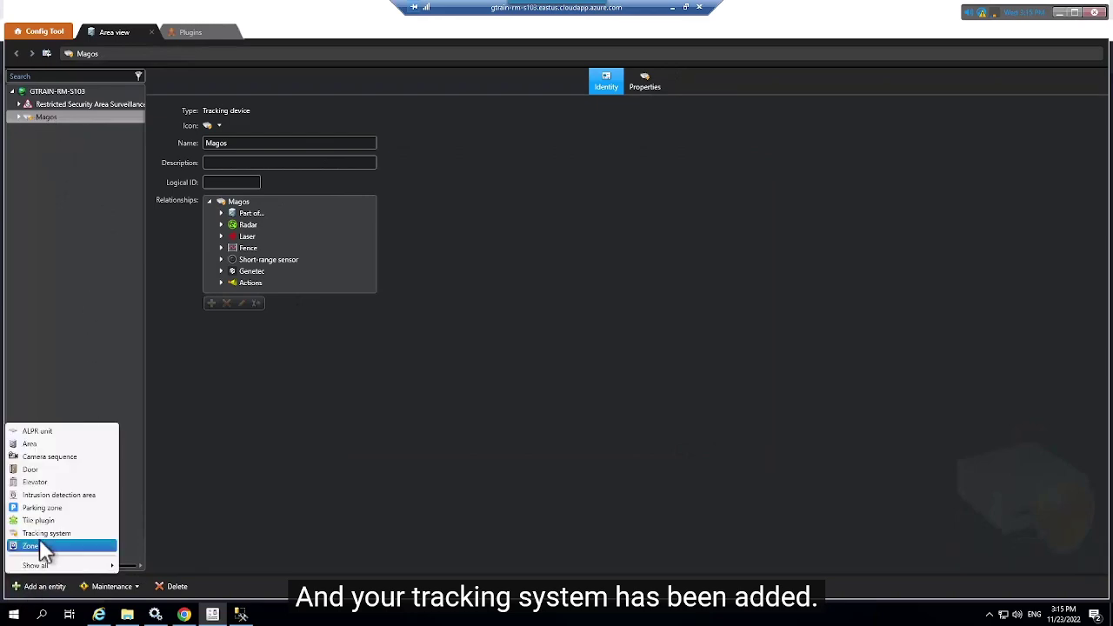
click(318, 444)
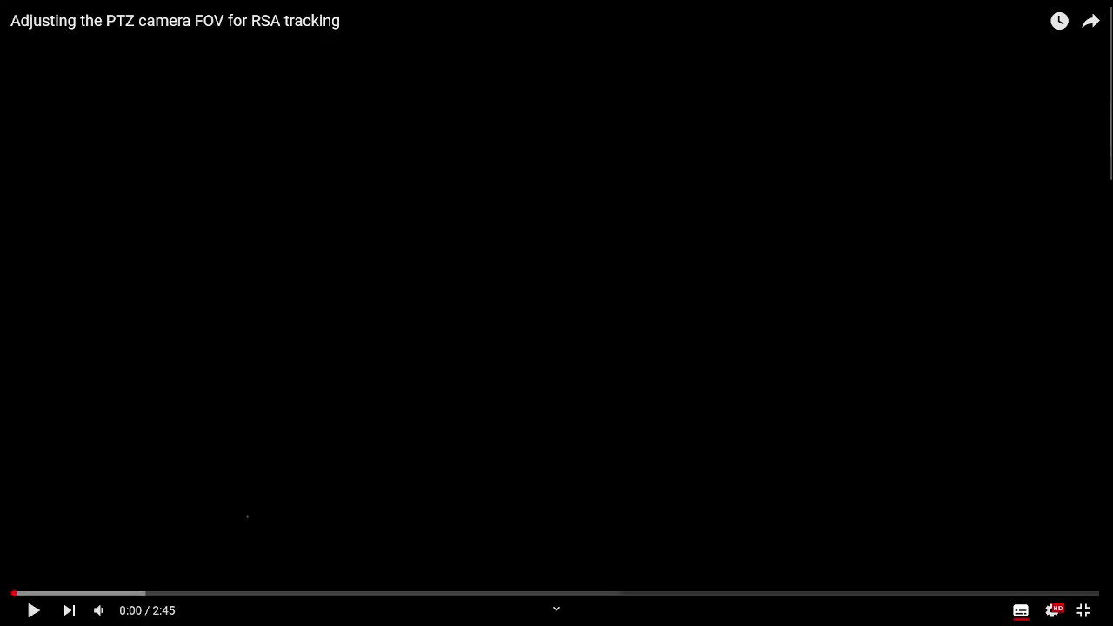
Play the PTZ camera FOV tutorial video
click(33, 611)
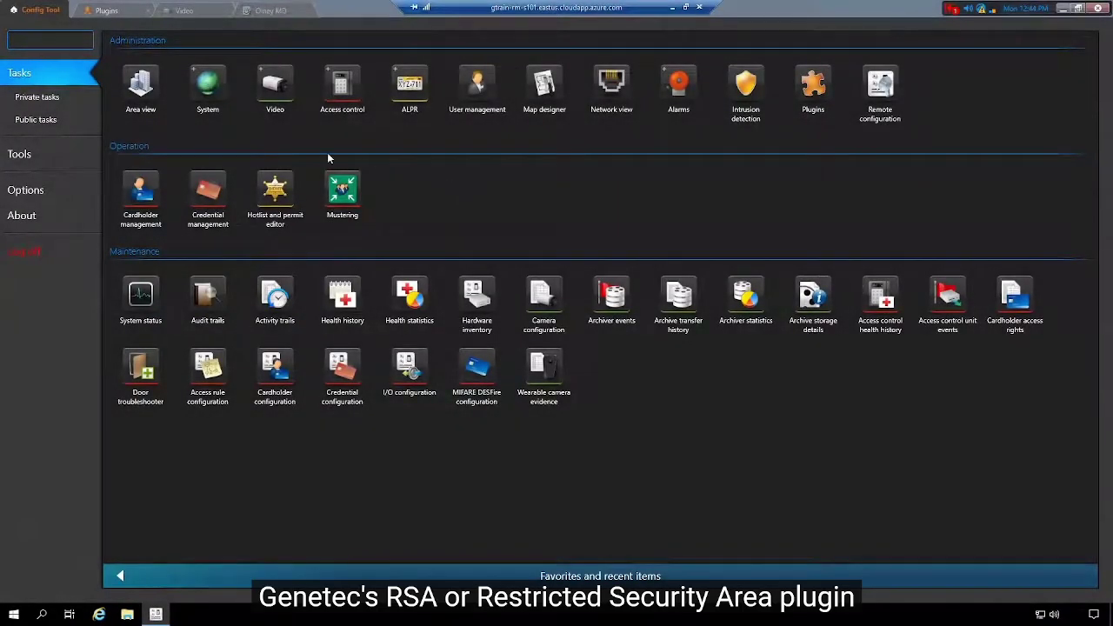
View the RSA plugin's zones and New zone's identity details
click(105, 12)
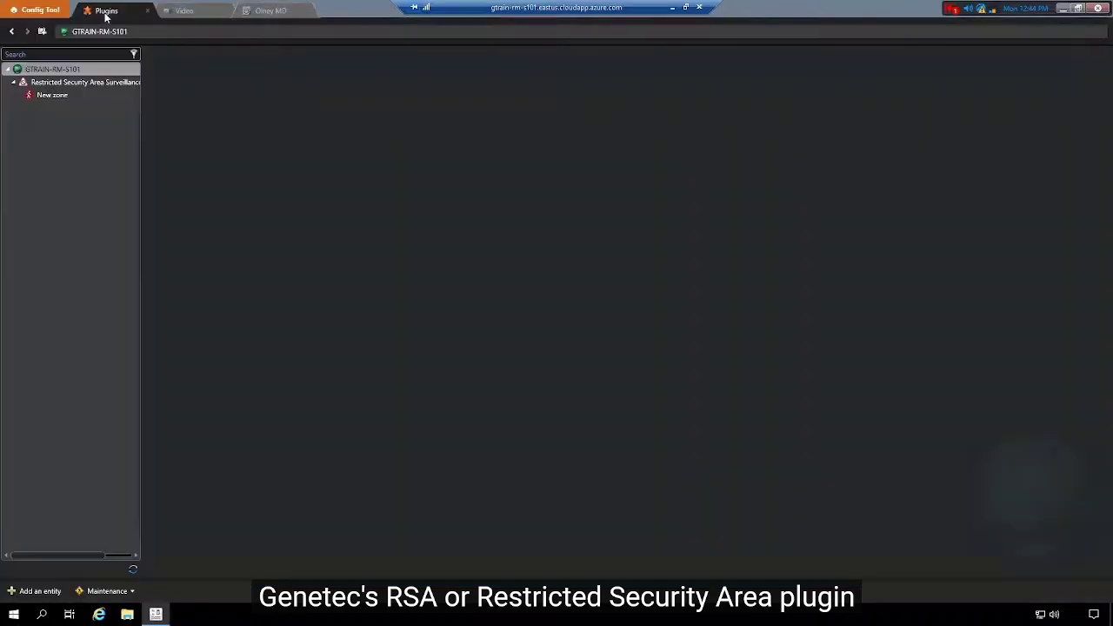
click(90, 82)
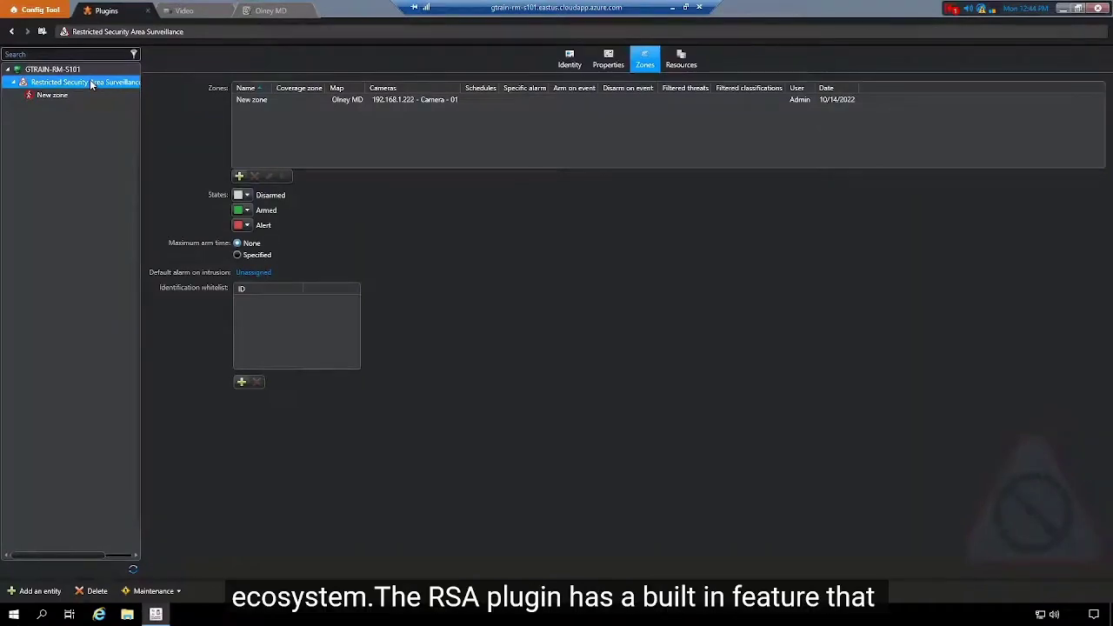
click(63, 96)
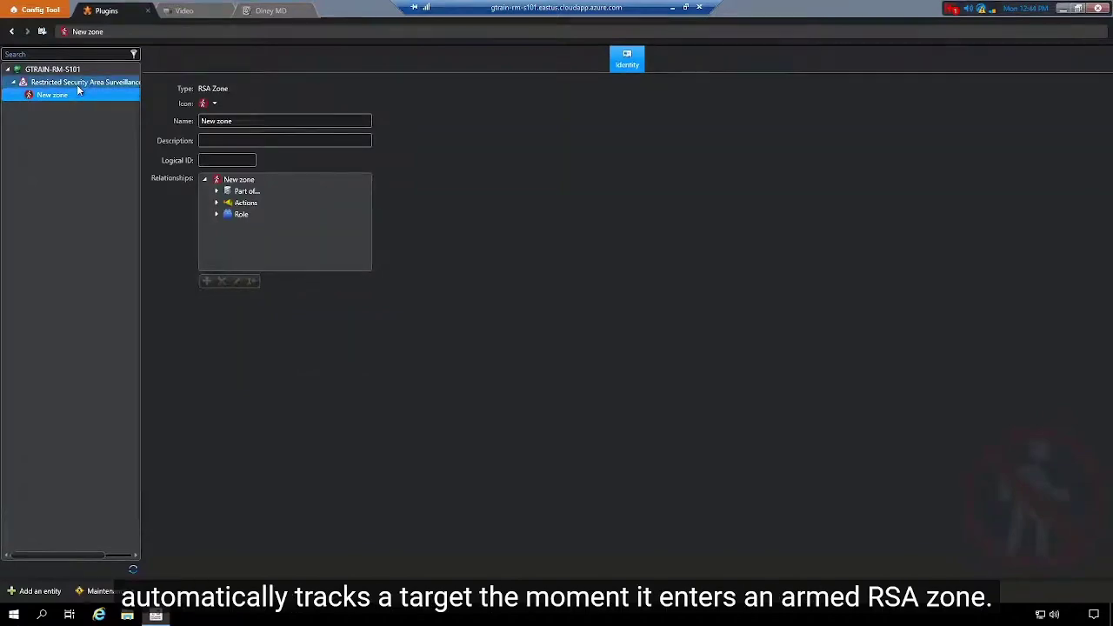
click(78, 83)
Check New zone's camera auto-tracking setting, cancel without changes, and go to Video
click(331, 103)
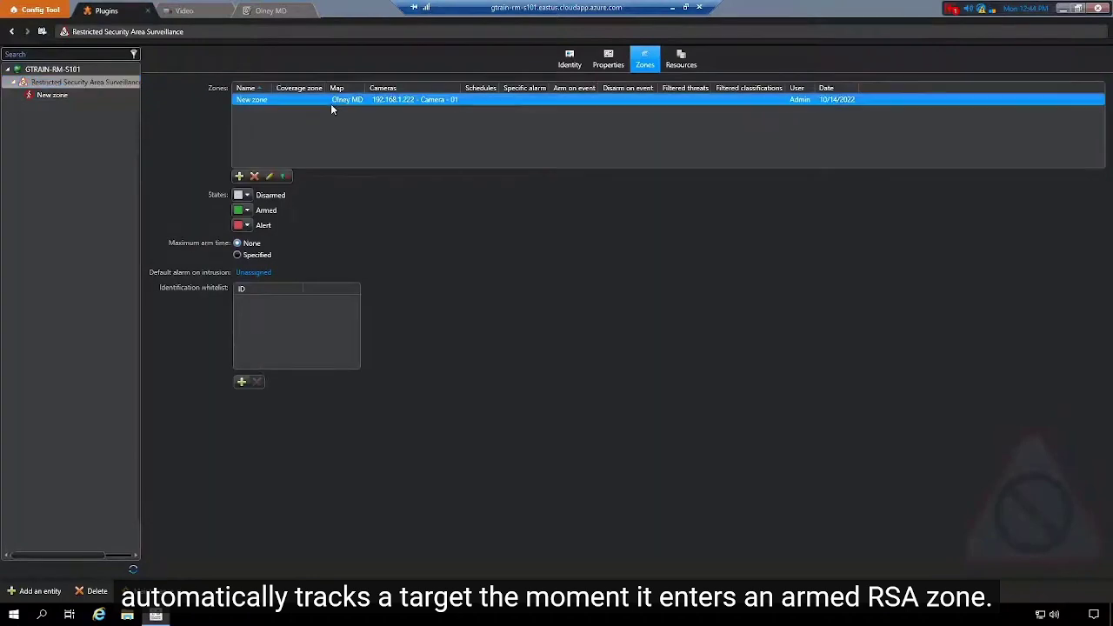
click(269, 176)
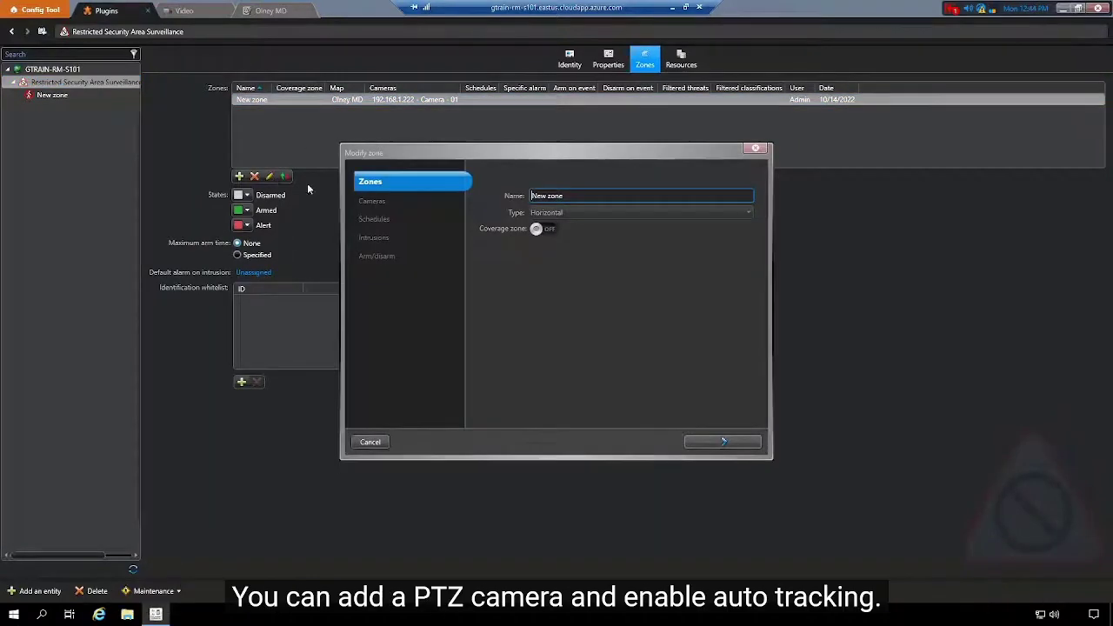
click(739, 445)
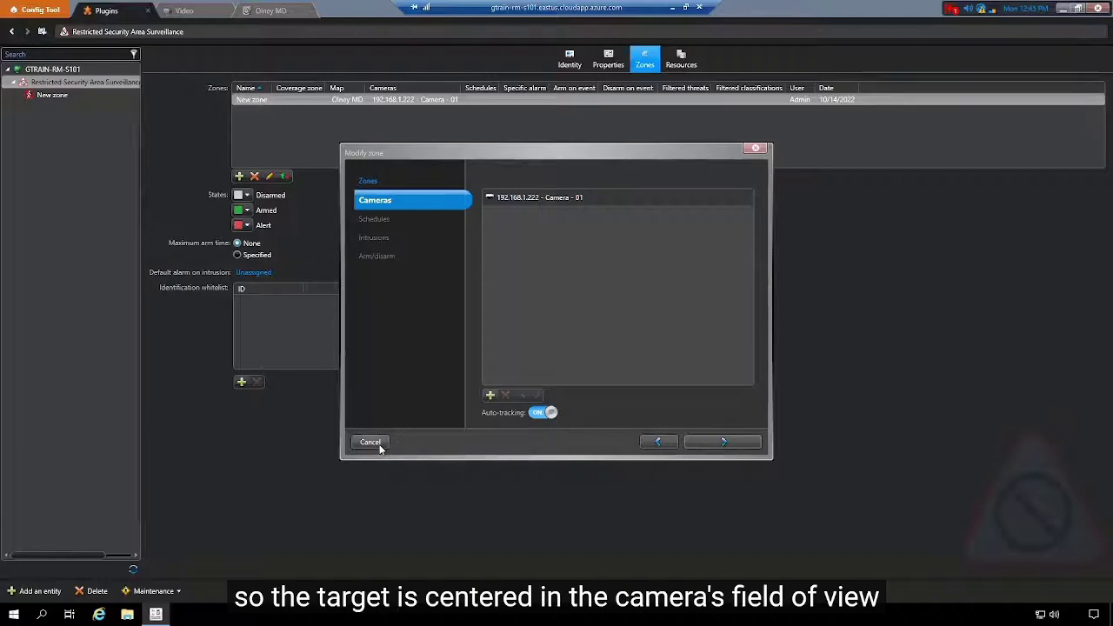
click(379, 447)
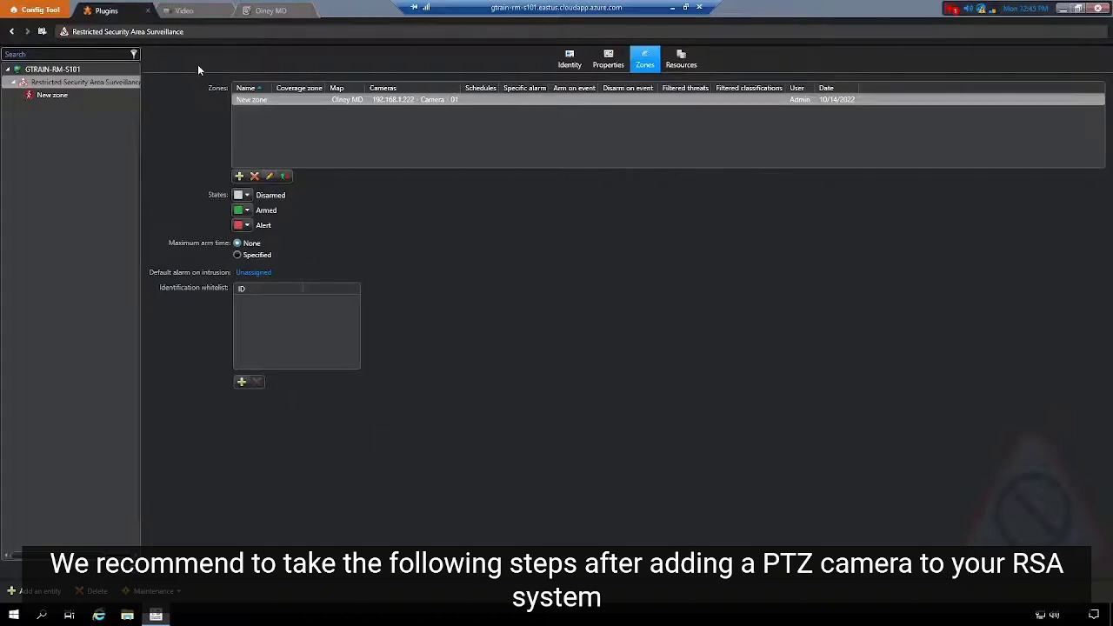
click(185, 11)
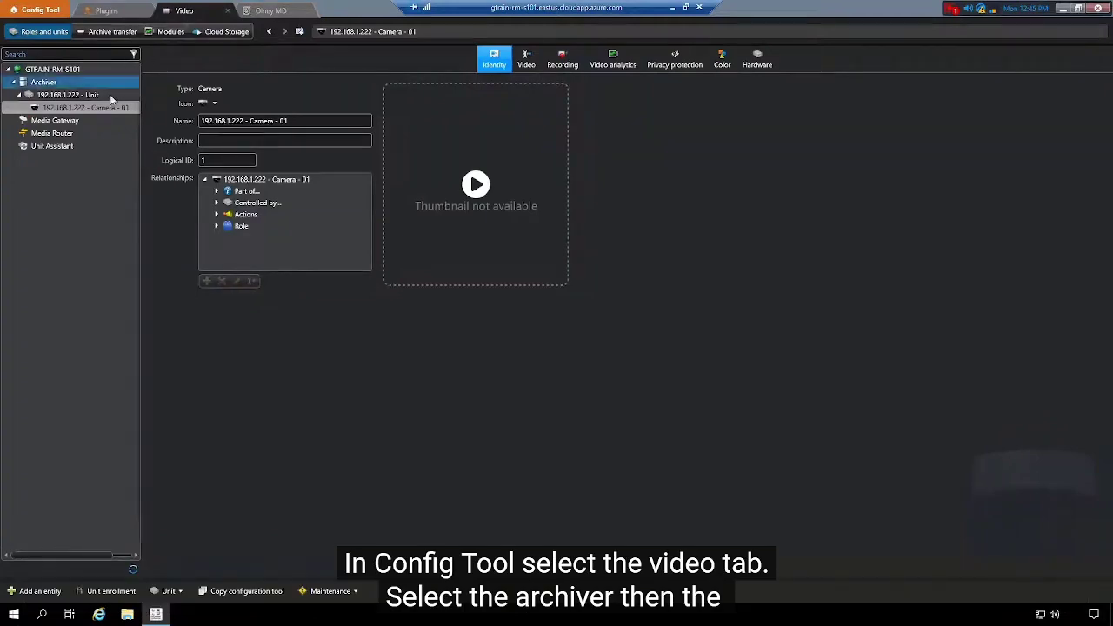
Open live video for 192.168.1.222 - Camera - 01 and move it to pan and tilt 0
click(87, 106)
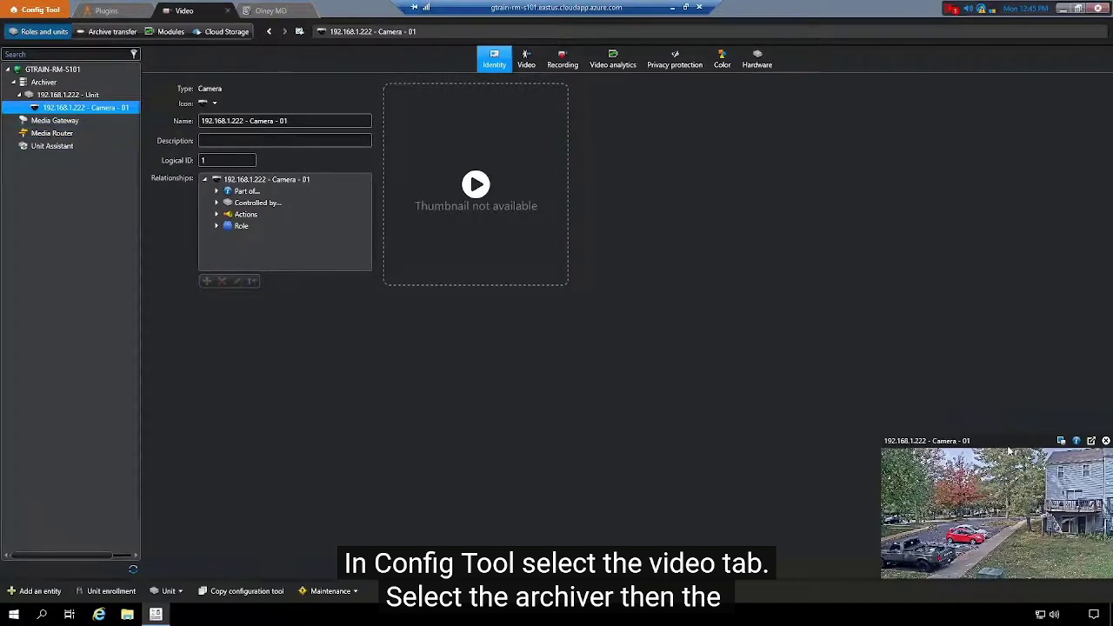
click(1093, 447)
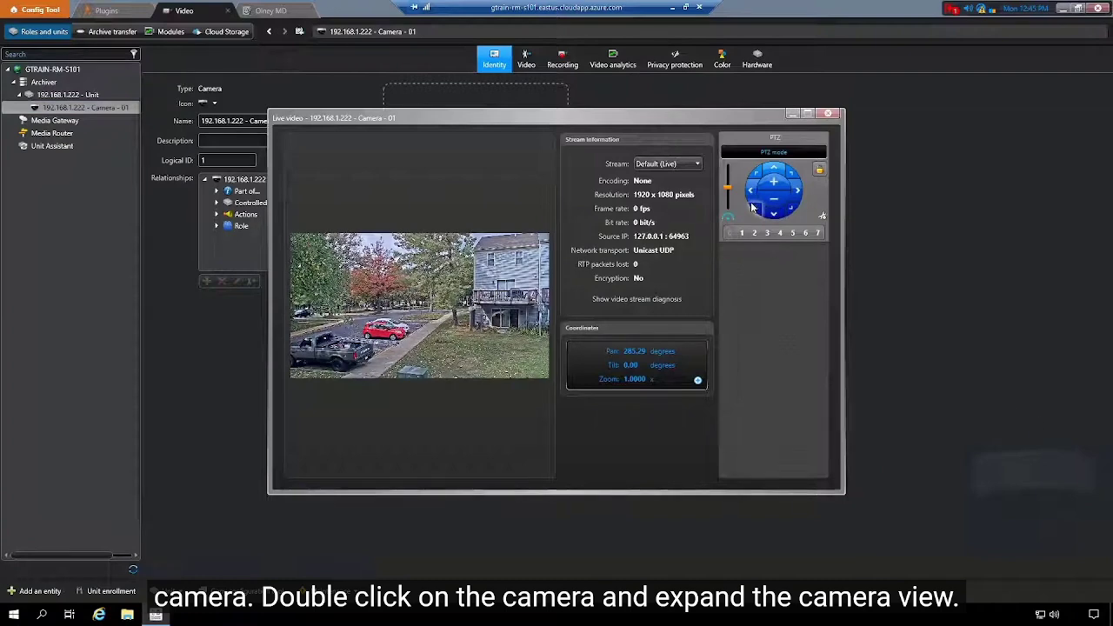
click(699, 381)
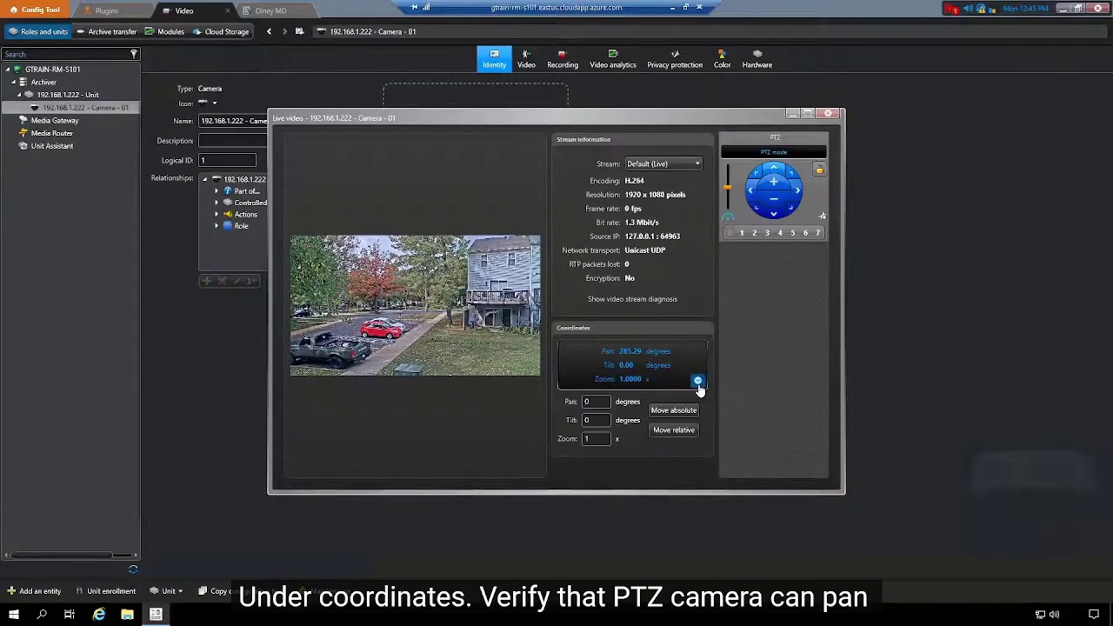
click(674, 411)
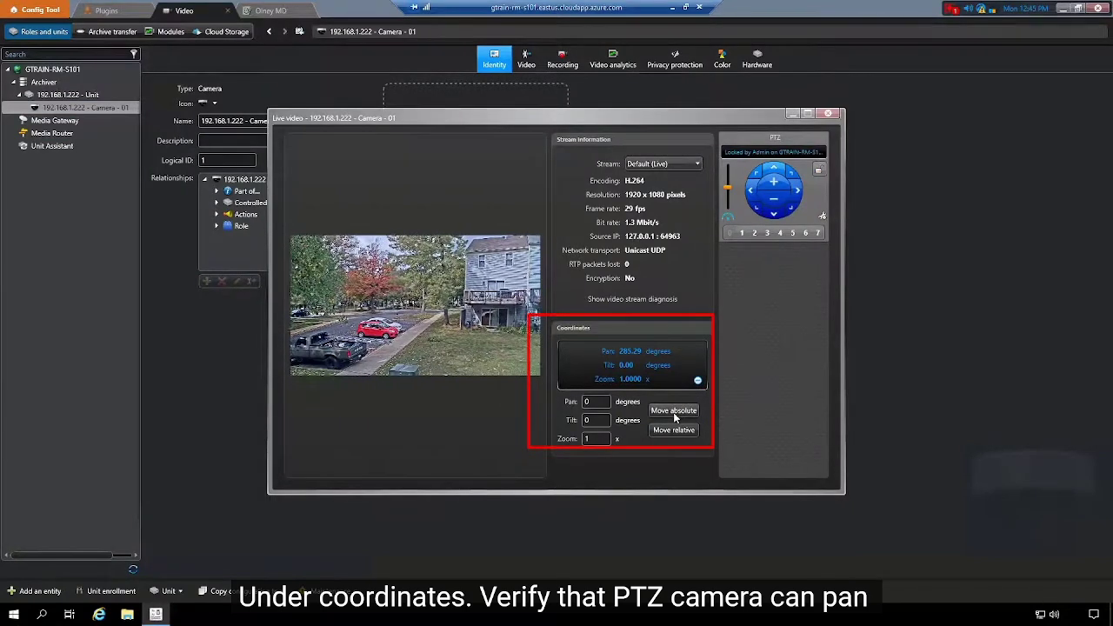
Pan left and right, tilt down and up confirming negative down-tilt values, then close the window
click(753, 201)
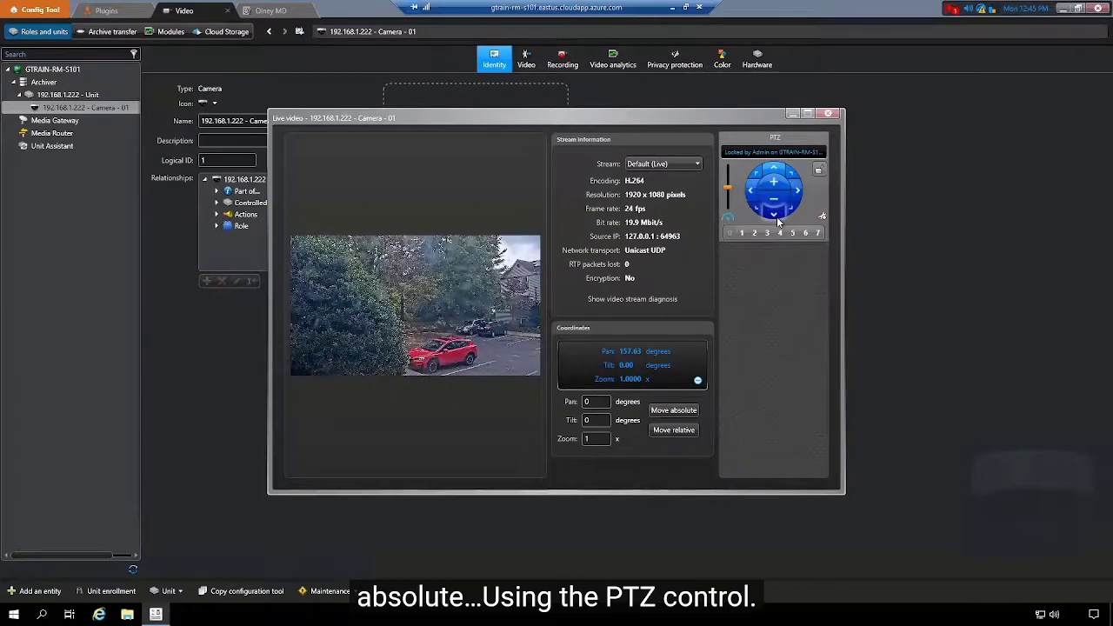
click(776, 215)
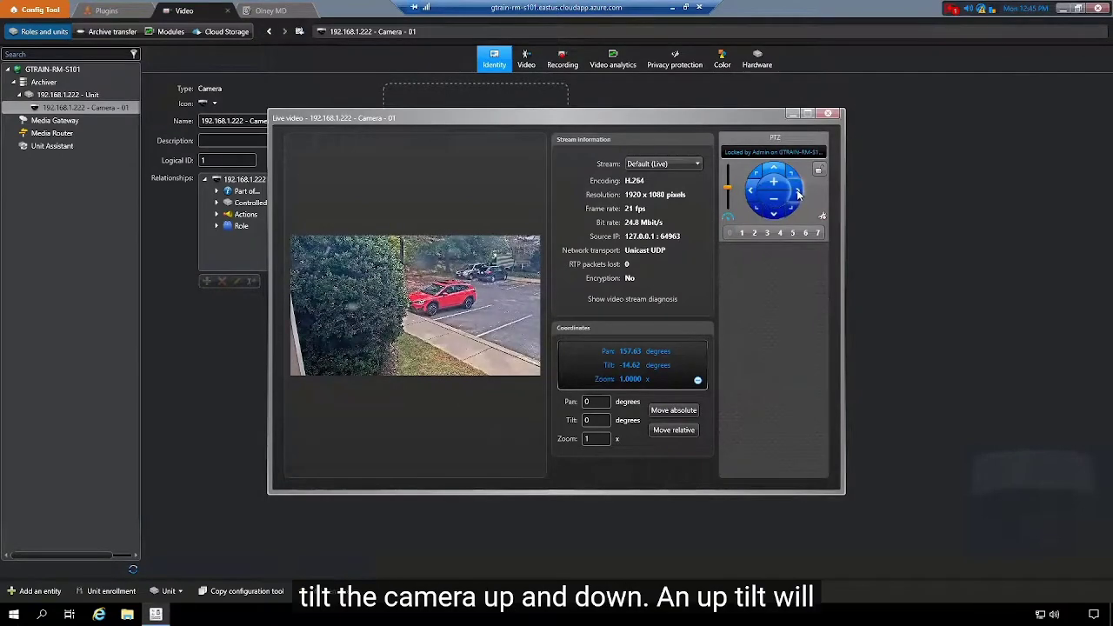
click(798, 195)
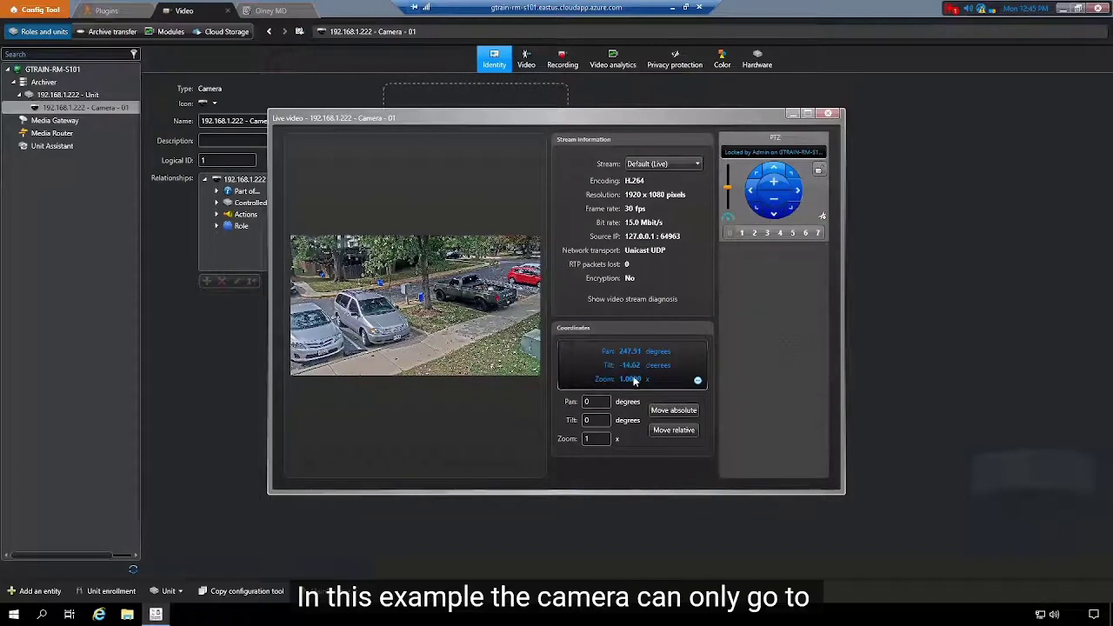
click(779, 174)
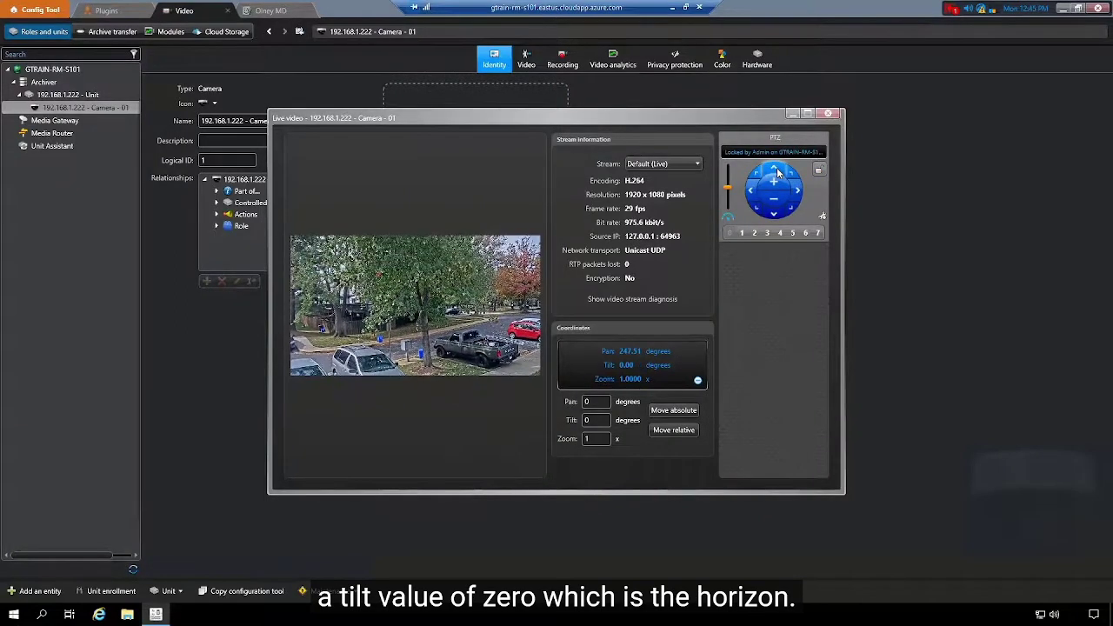
click(776, 219)
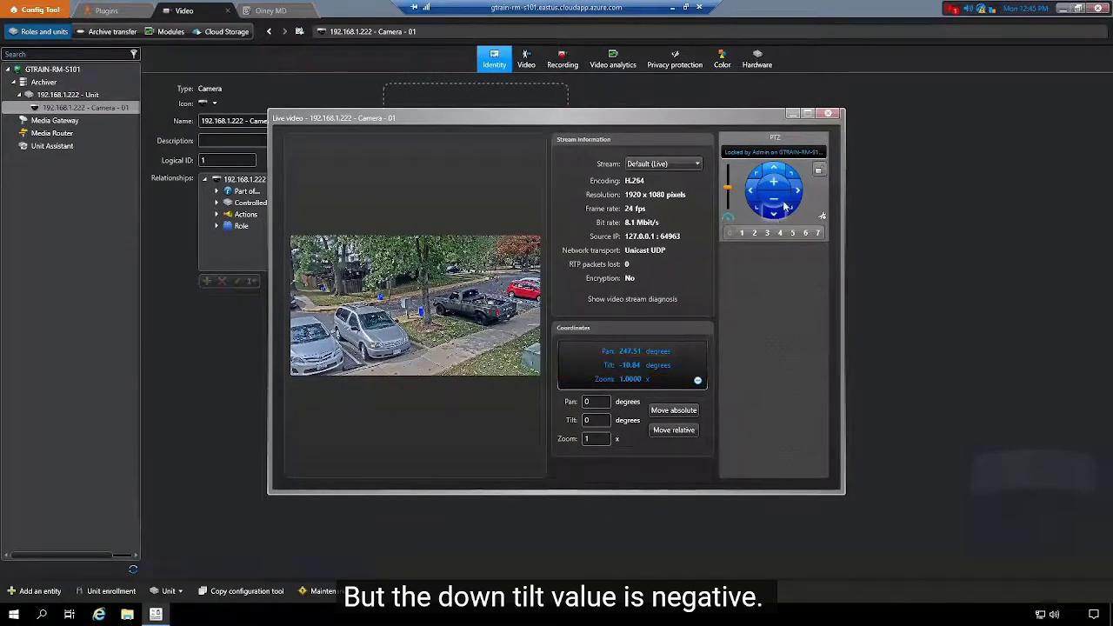
click(832, 113)
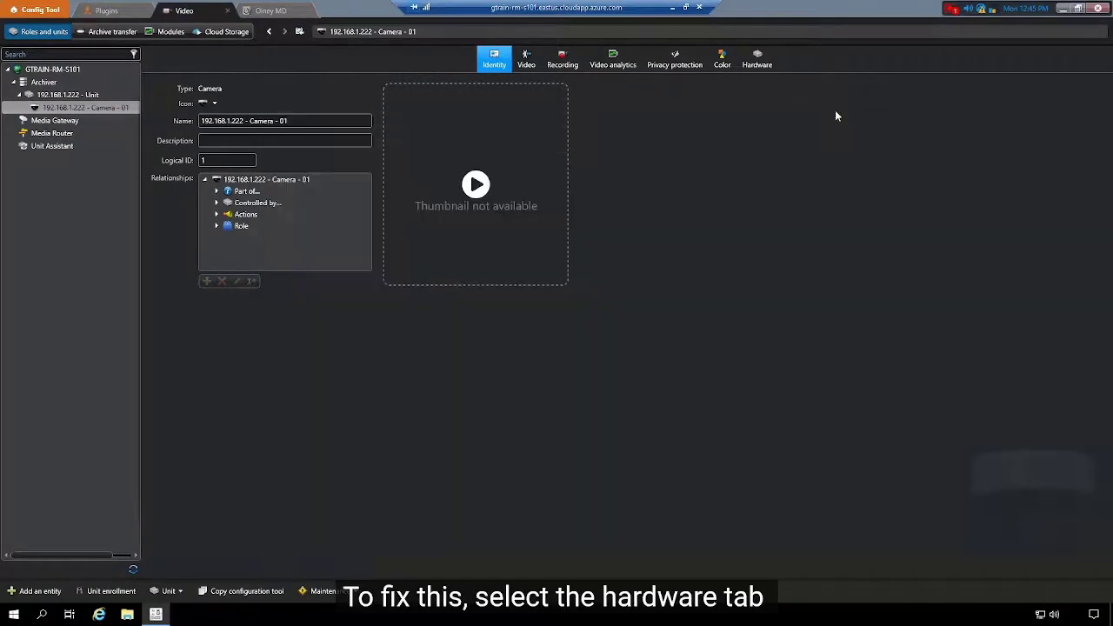
On Camera - 01's Hardware tab, invert the tilt rotation direction and apply it
click(759, 61)
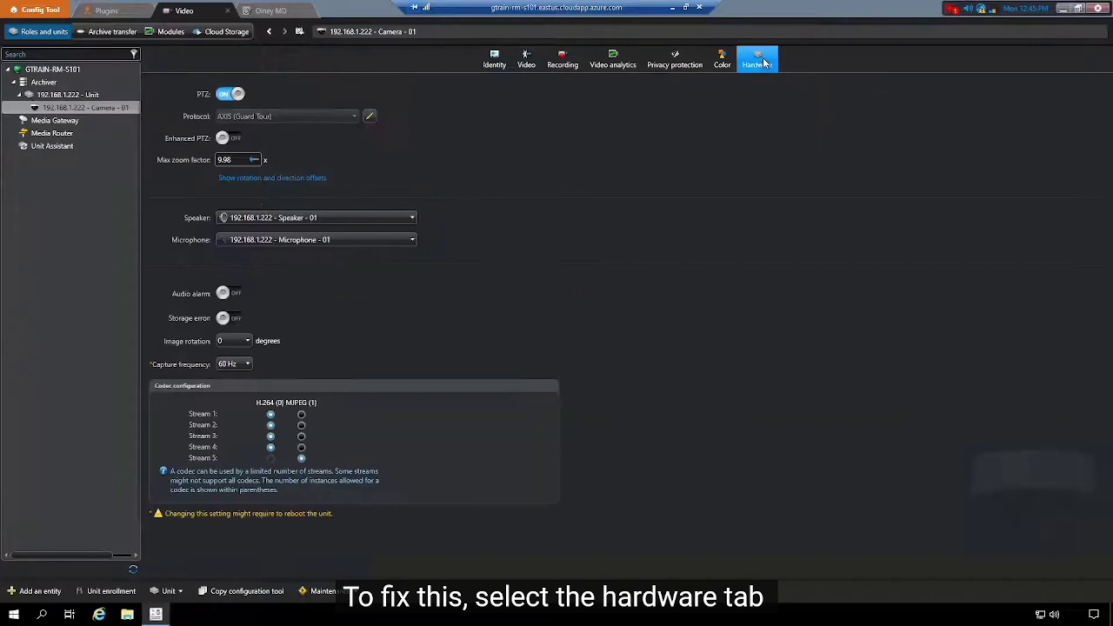
click(295, 181)
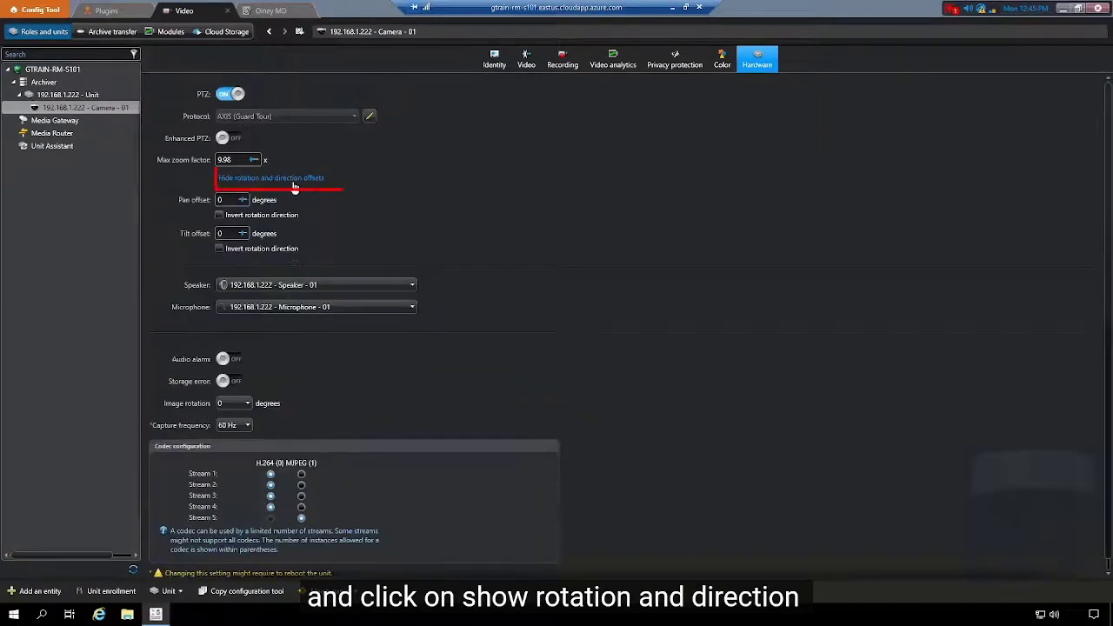
click(219, 250)
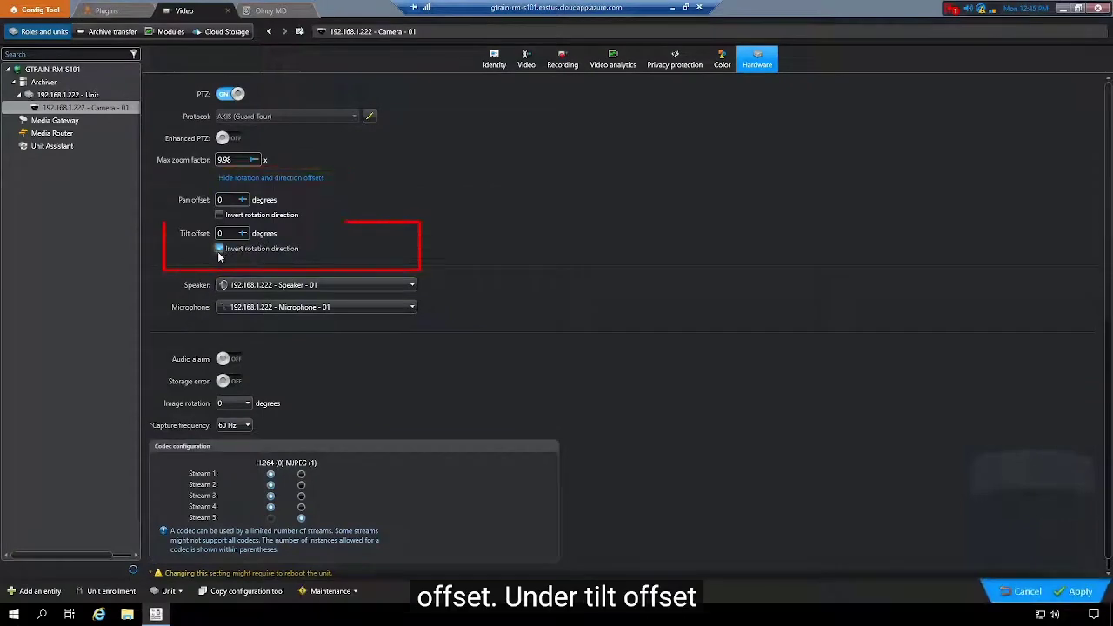
click(1077, 591)
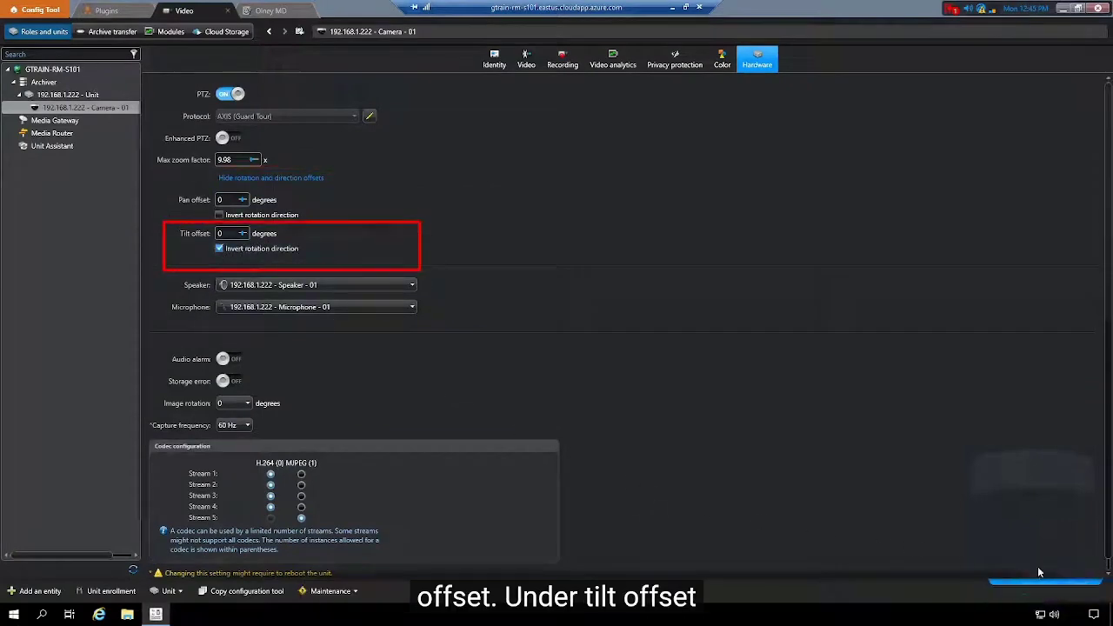
Check in full-window live video that tilting down now reads positive
click(86, 106)
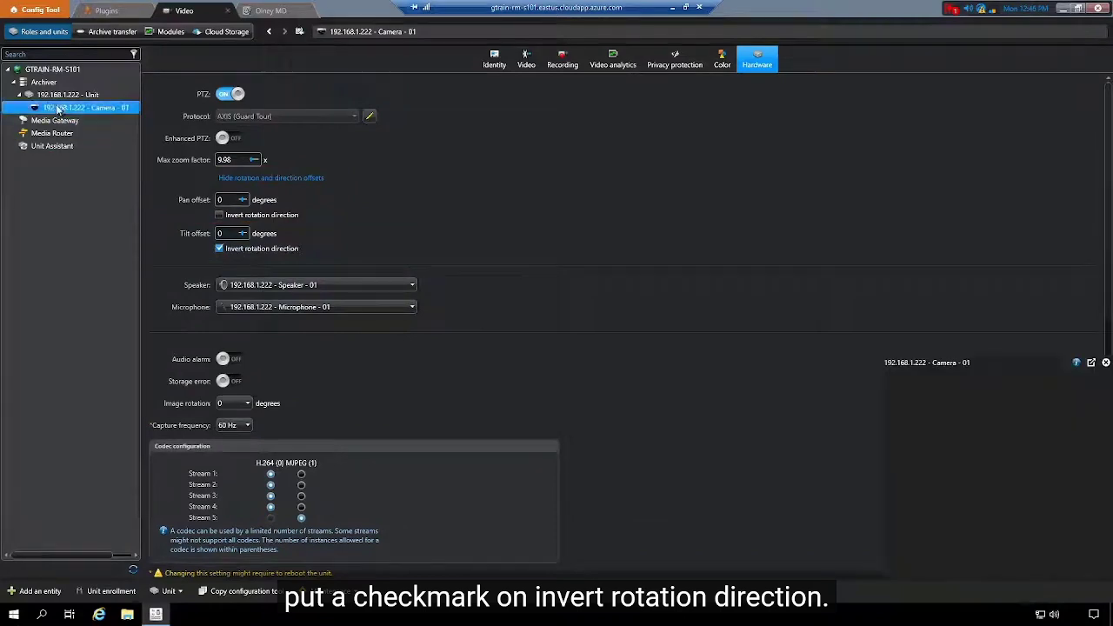
click(1091, 441)
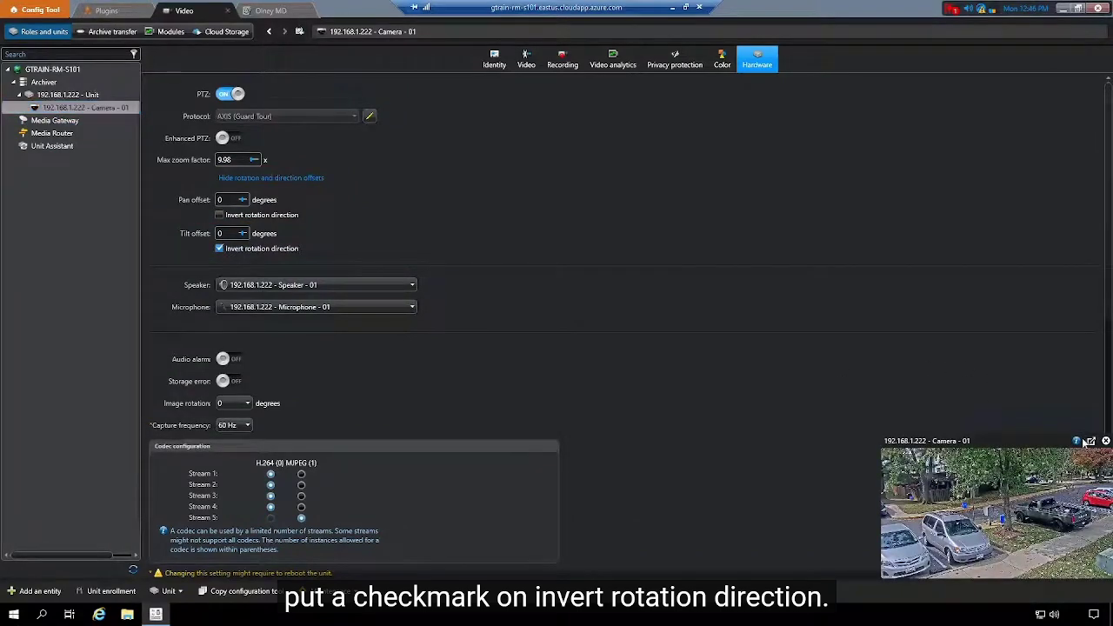
click(773, 212)
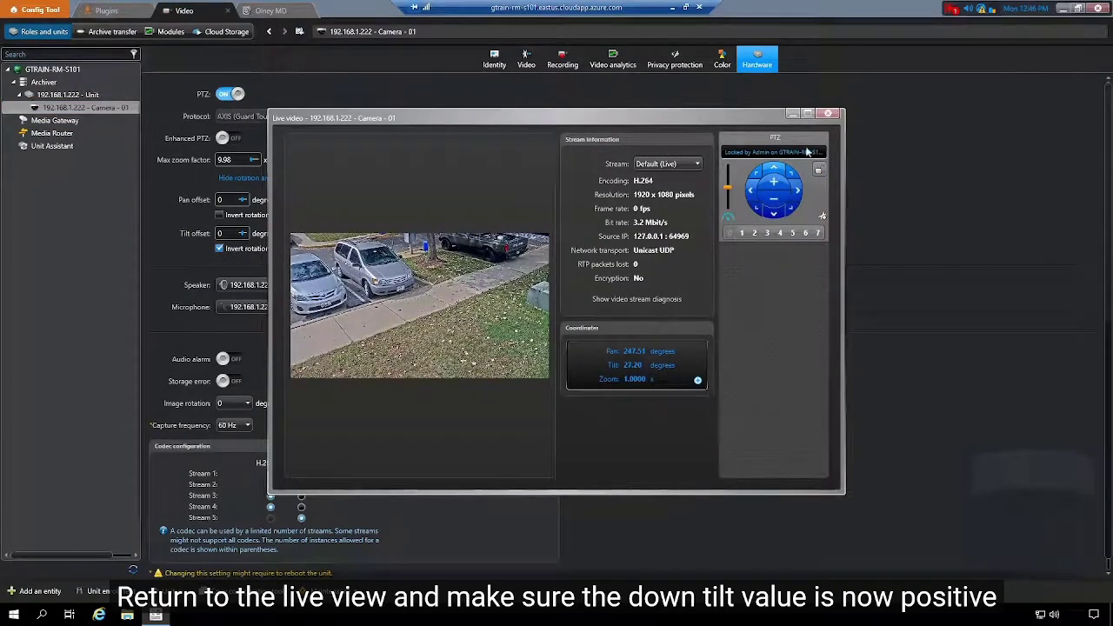
click(828, 113)
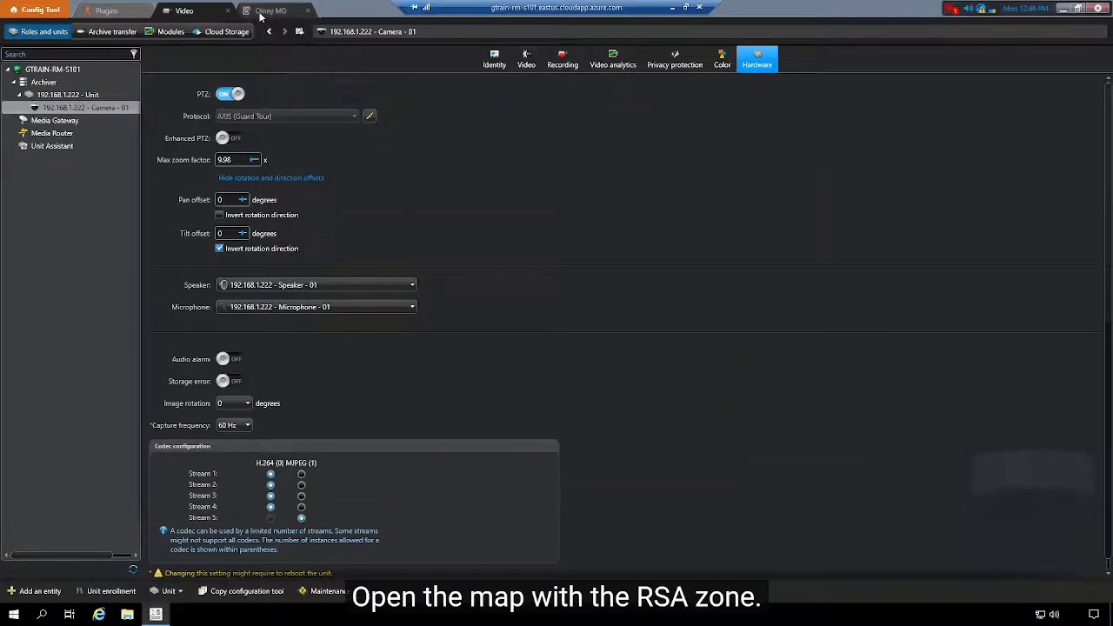
Select Camera - 01 on the Olney MD map and show its field of view (51 m, orientation 296, elevation 4 m)
click(263, 12)
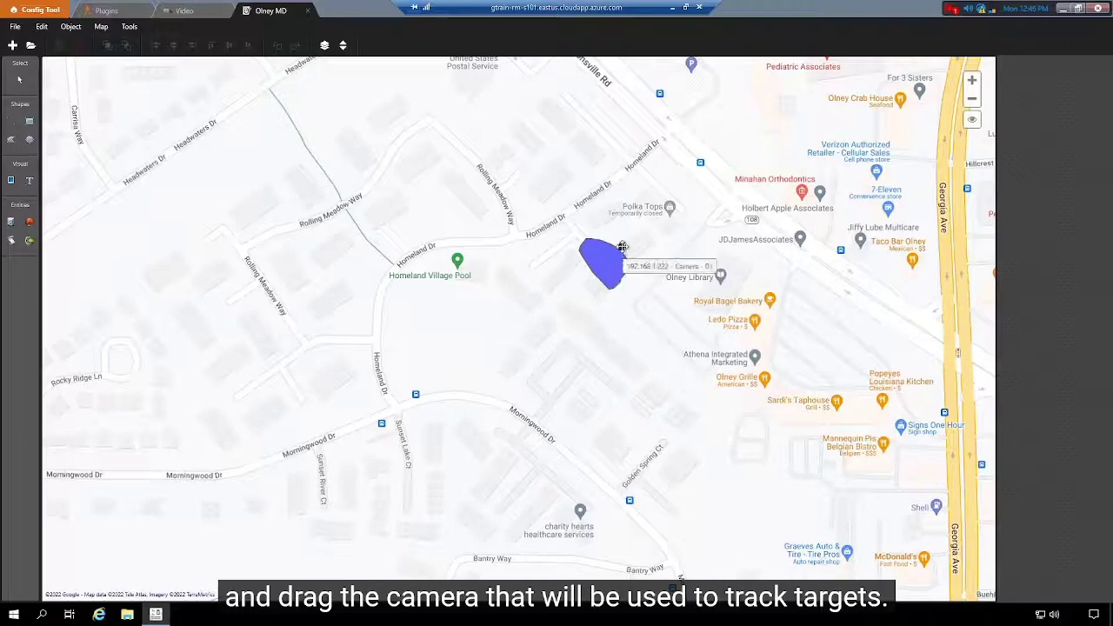
click(620, 247)
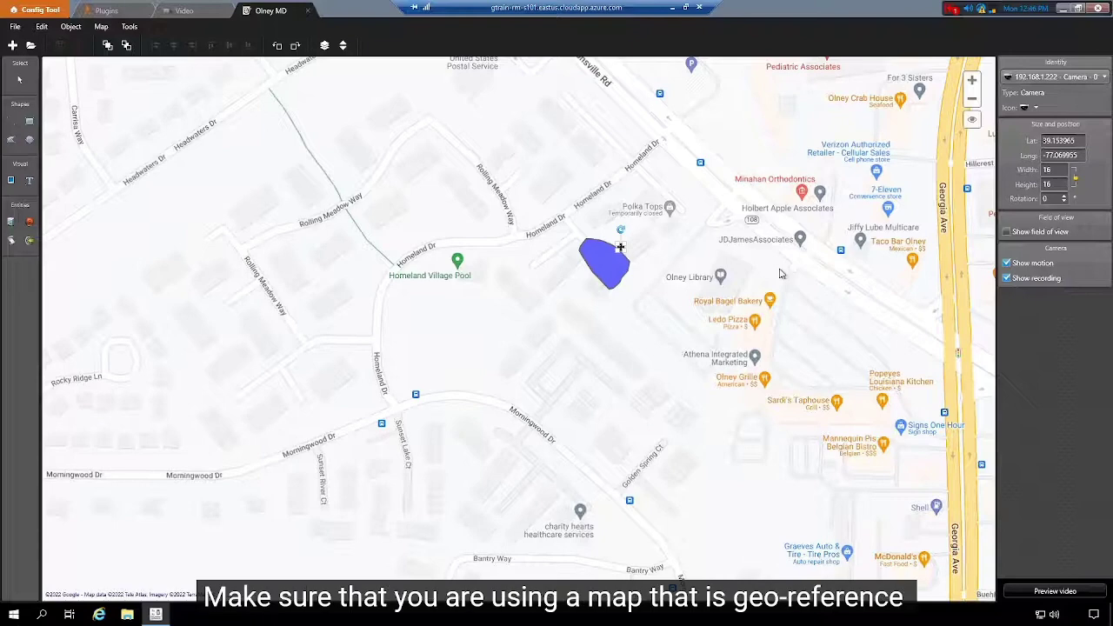
click(672, 318)
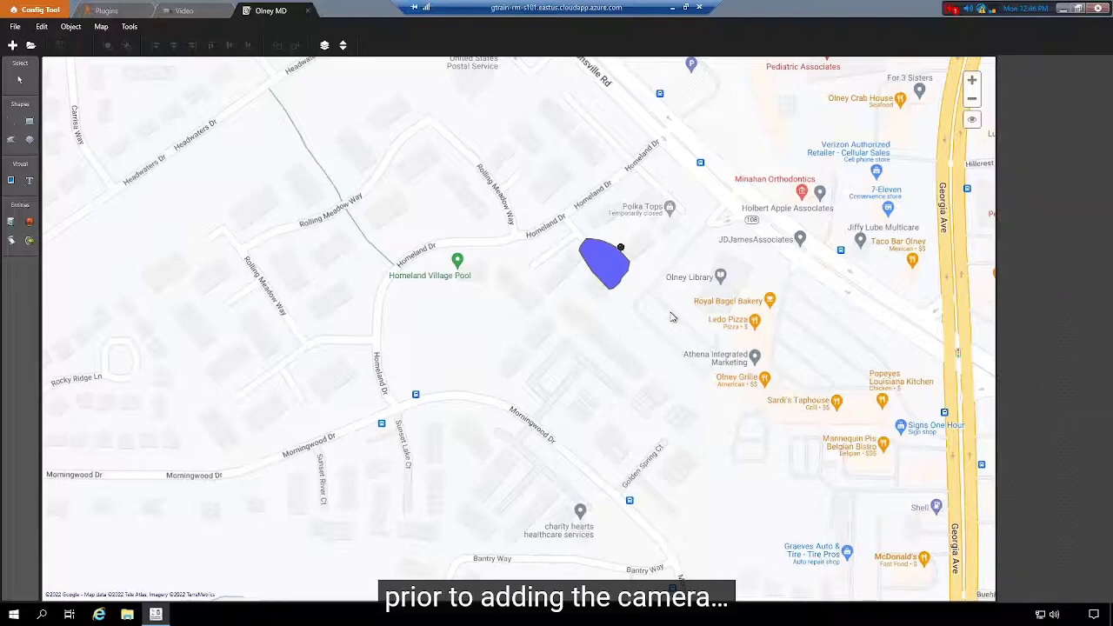
click(620, 248)
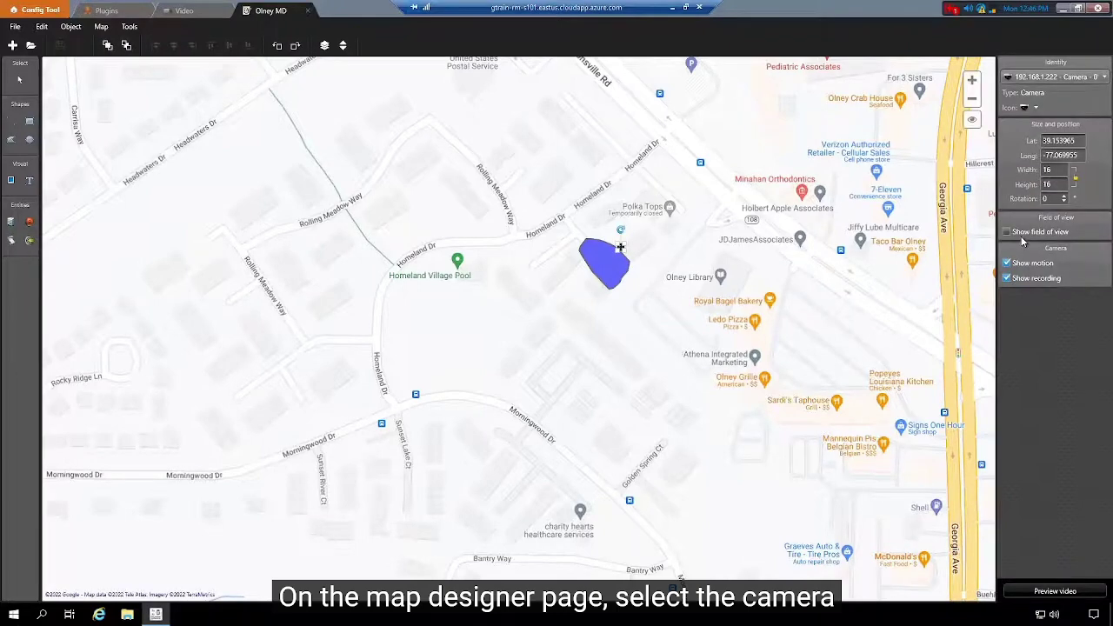
click(1021, 236)
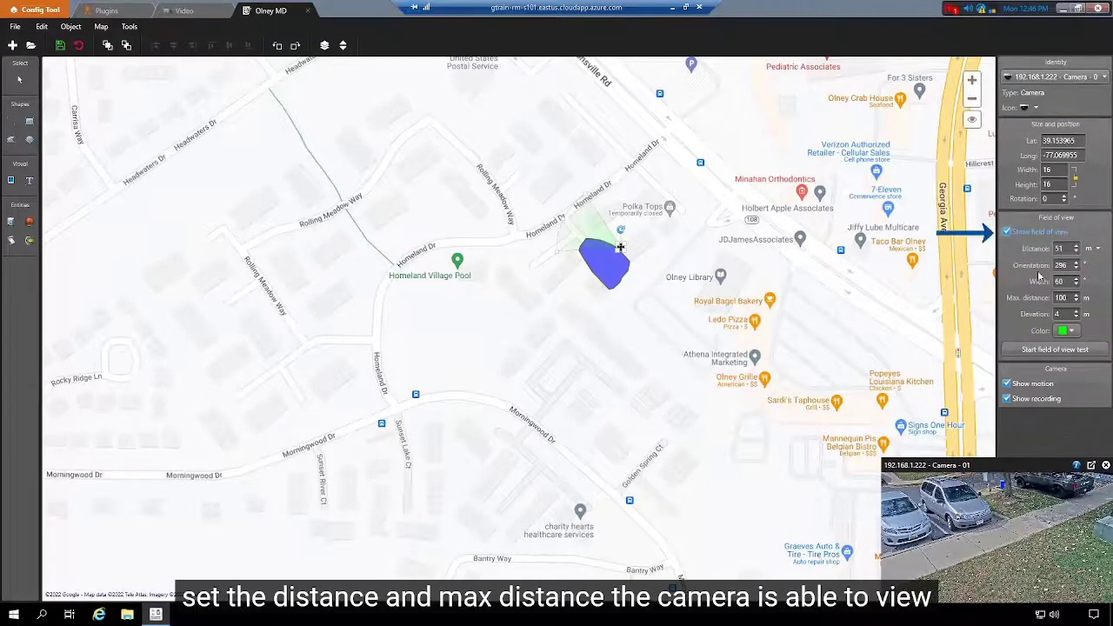
Tilt and pan Camera - 01 in live video, reaching about 287.31° against its 296 FOV orientation
click(1092, 468)
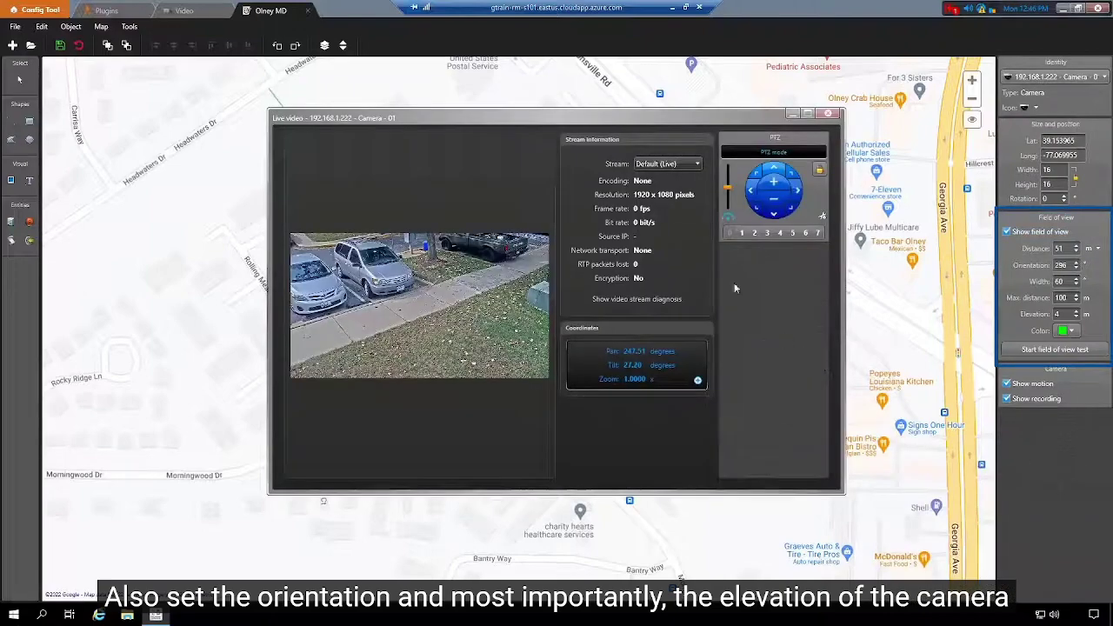
drag(616, 119, 509, 321)
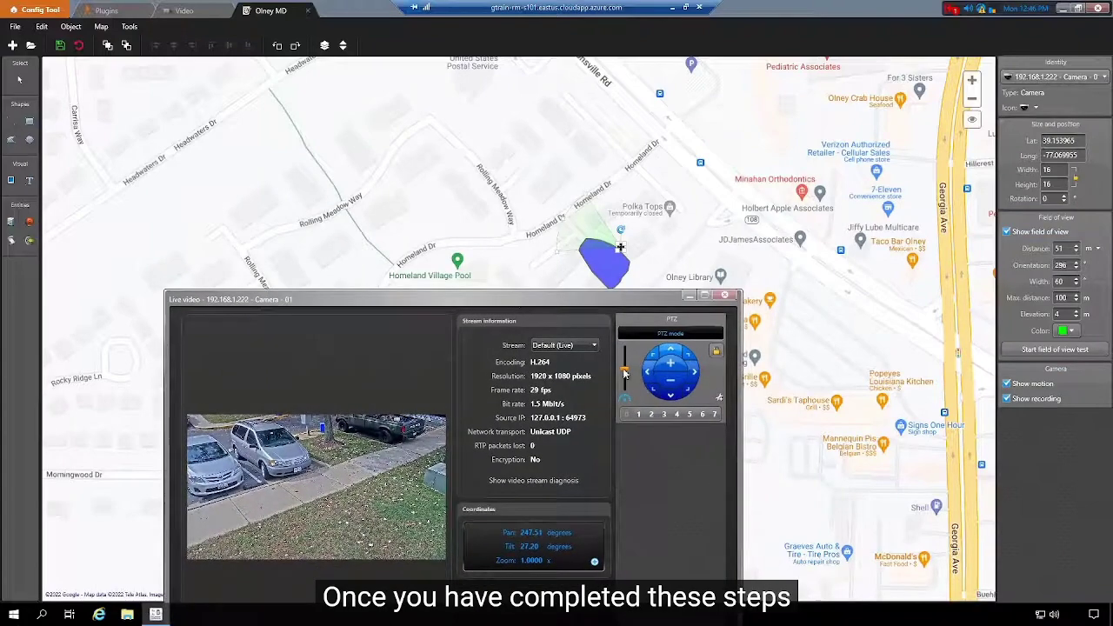
click(674, 352)
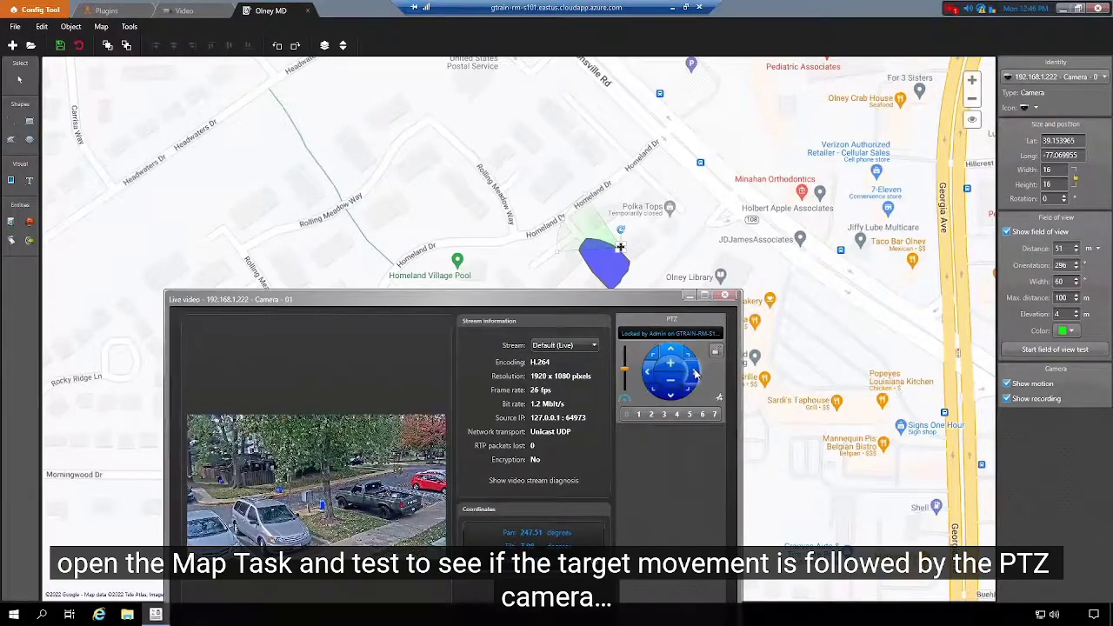
click(696, 374)
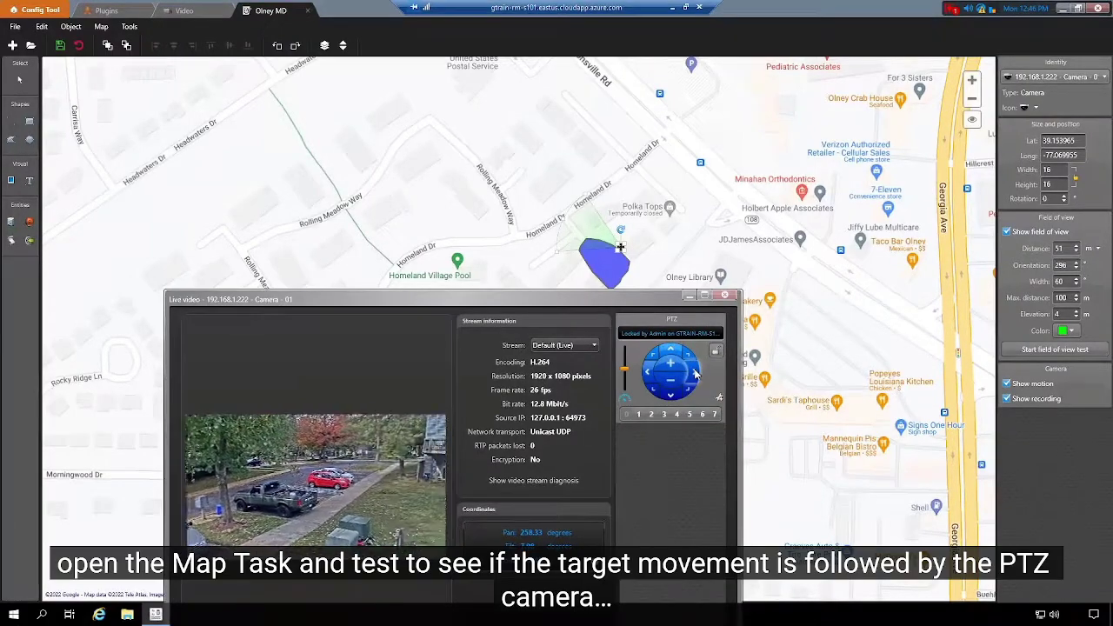
click(647, 374)
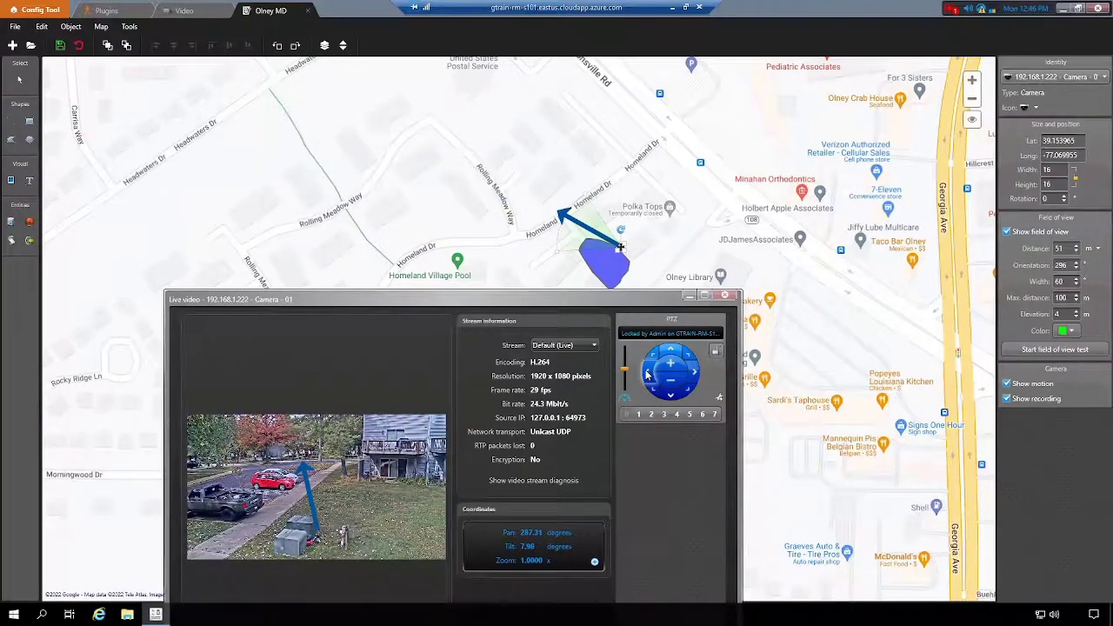
click(724, 295)
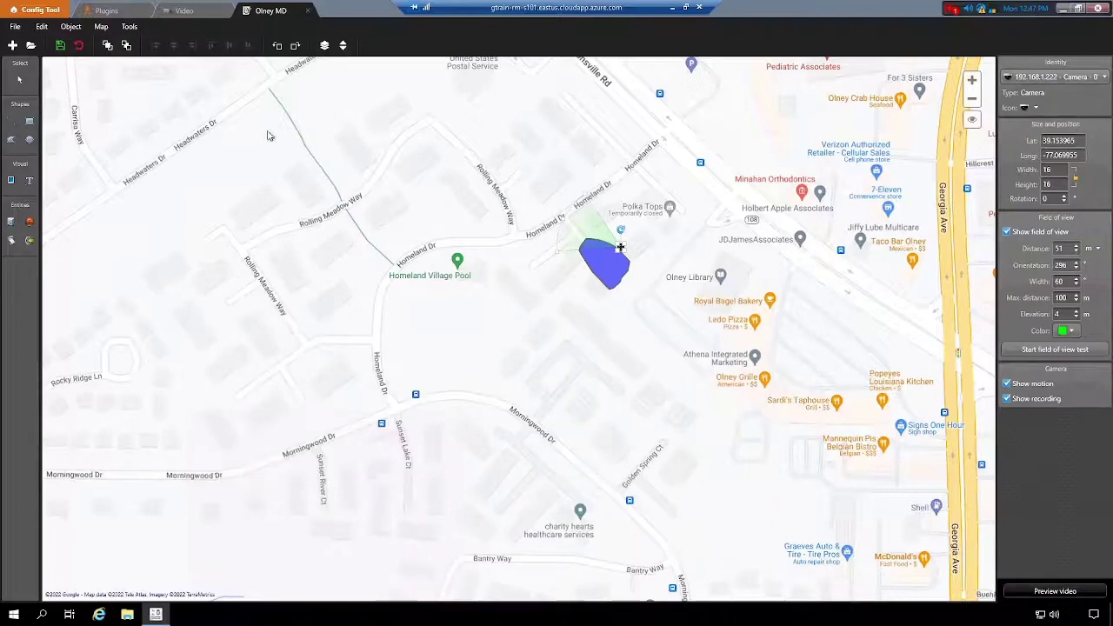
Save the map, then play the 'Bonus:Setting up local container registry' video
click(60, 46)
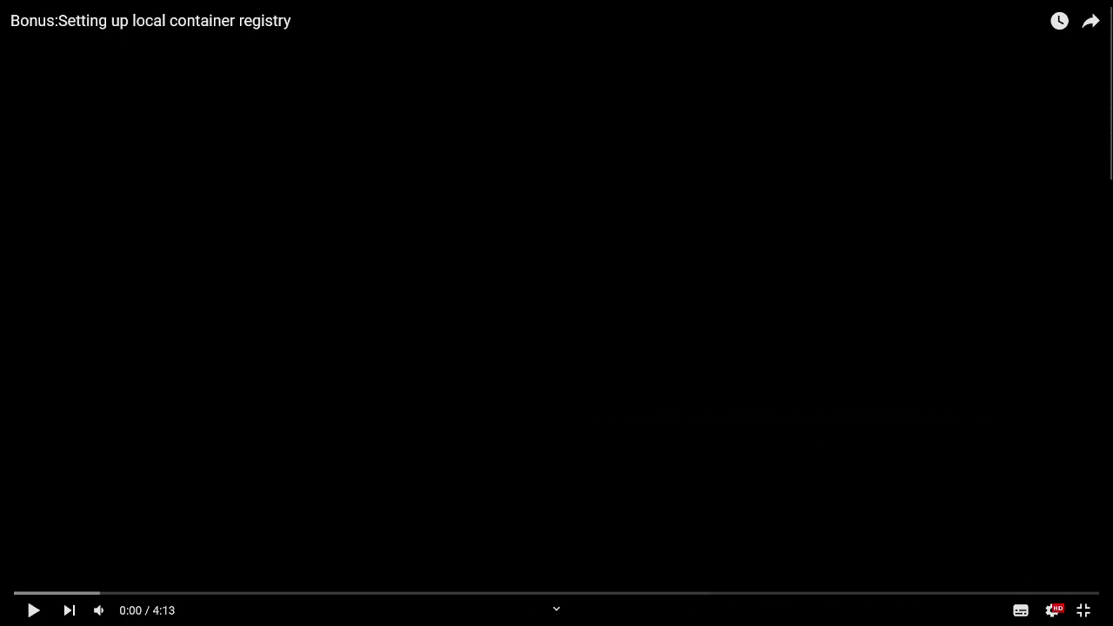
click(31, 612)
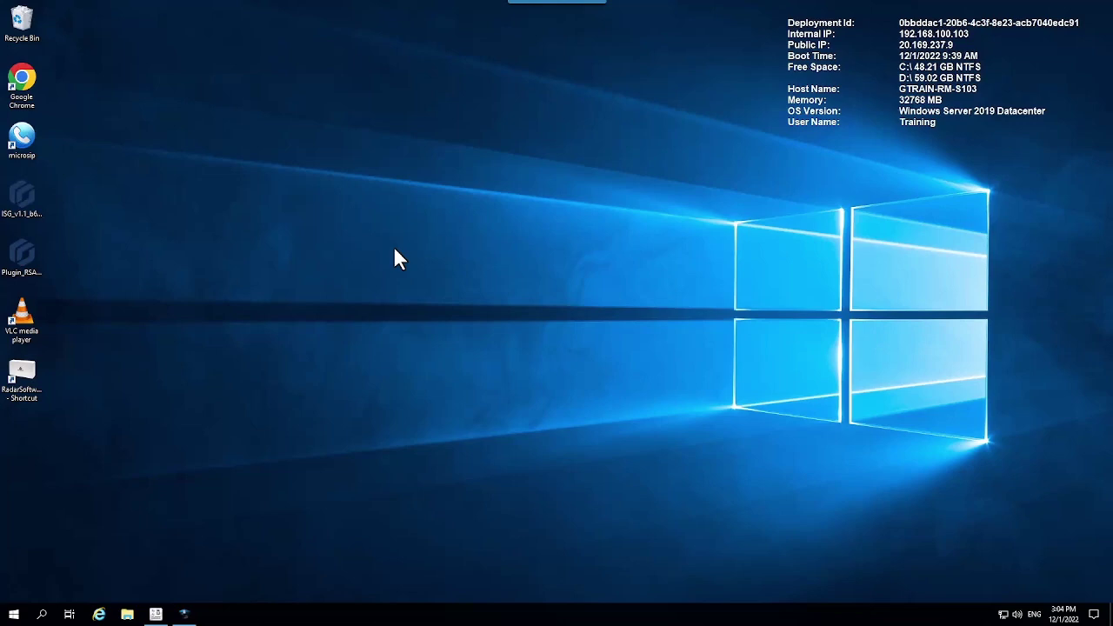
double_click(26, 80)
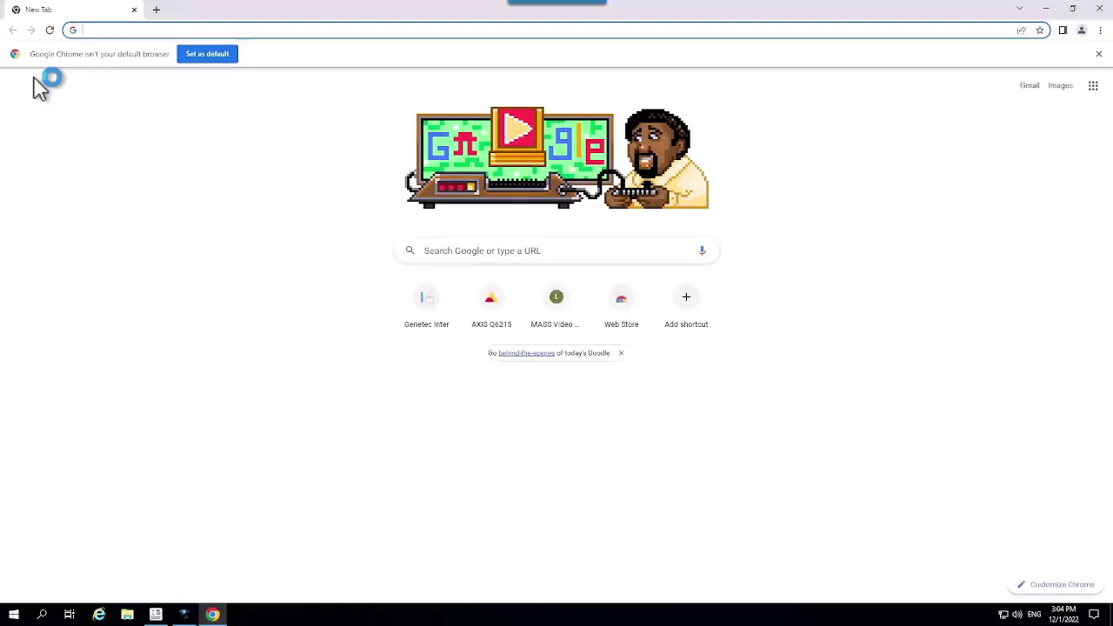
click(111, 28)
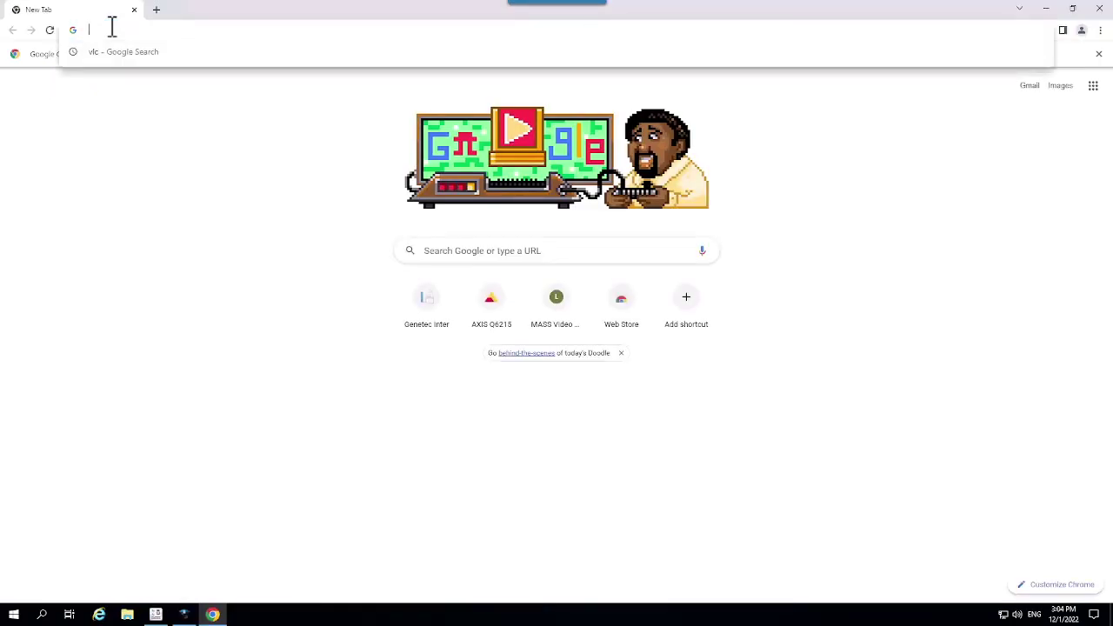
text(https://192.168.100.103:4242)
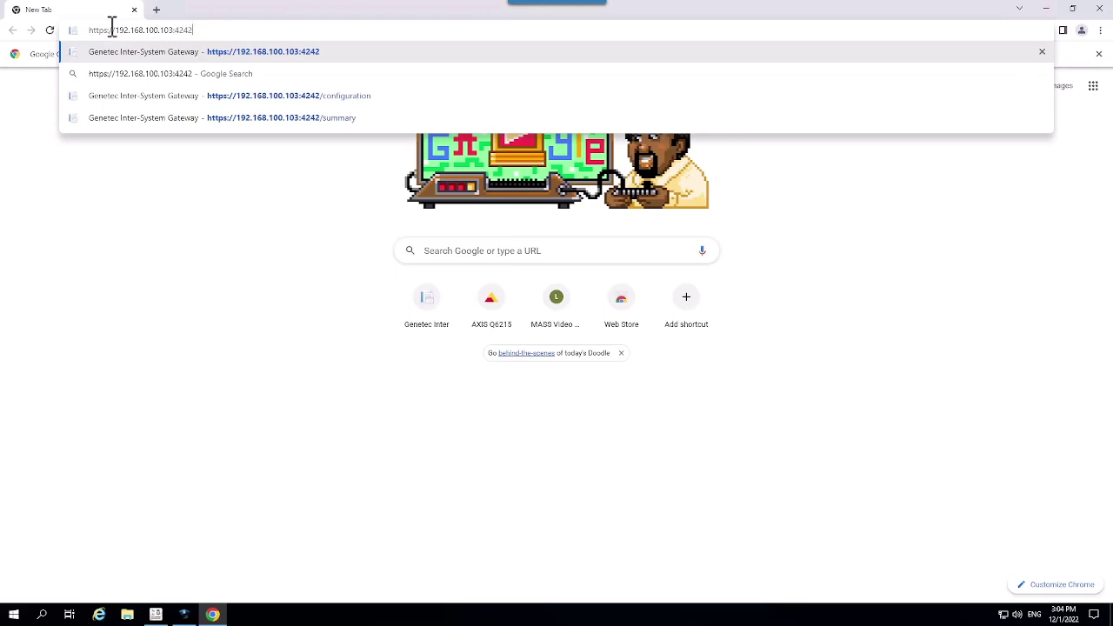
key(Return)
click(931, 346)
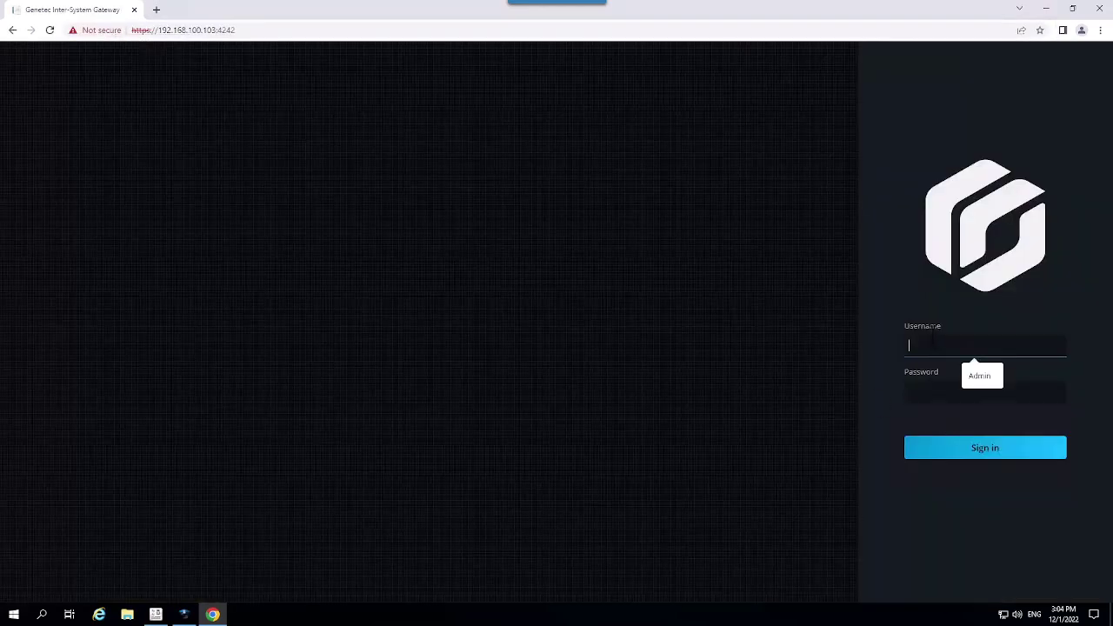
Sign in to the Inter-System Gateway with the admin username and password
text(isgadmin)
key(Tab)
text(**********)
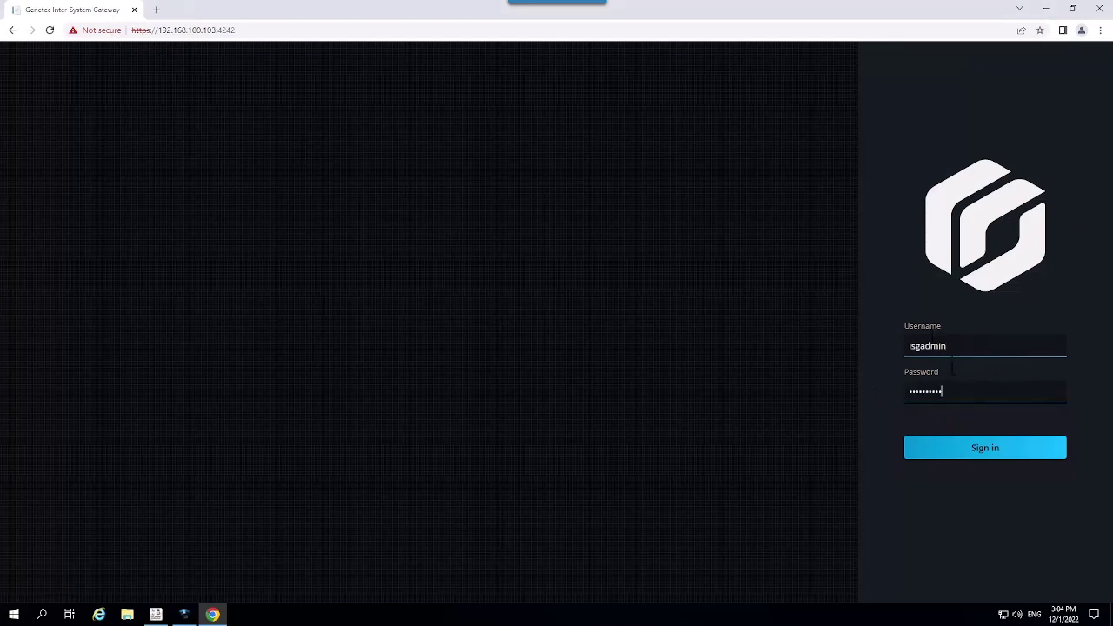
click(962, 455)
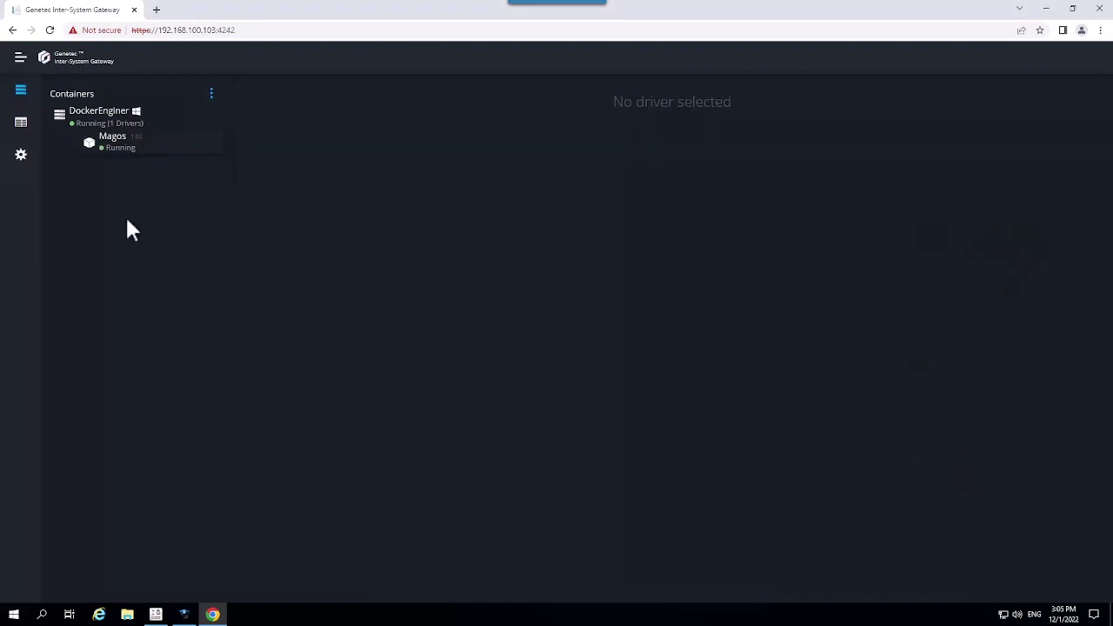
Review the Docker registry settings, return to the Containers list, and open File Explorer
click(21, 156)
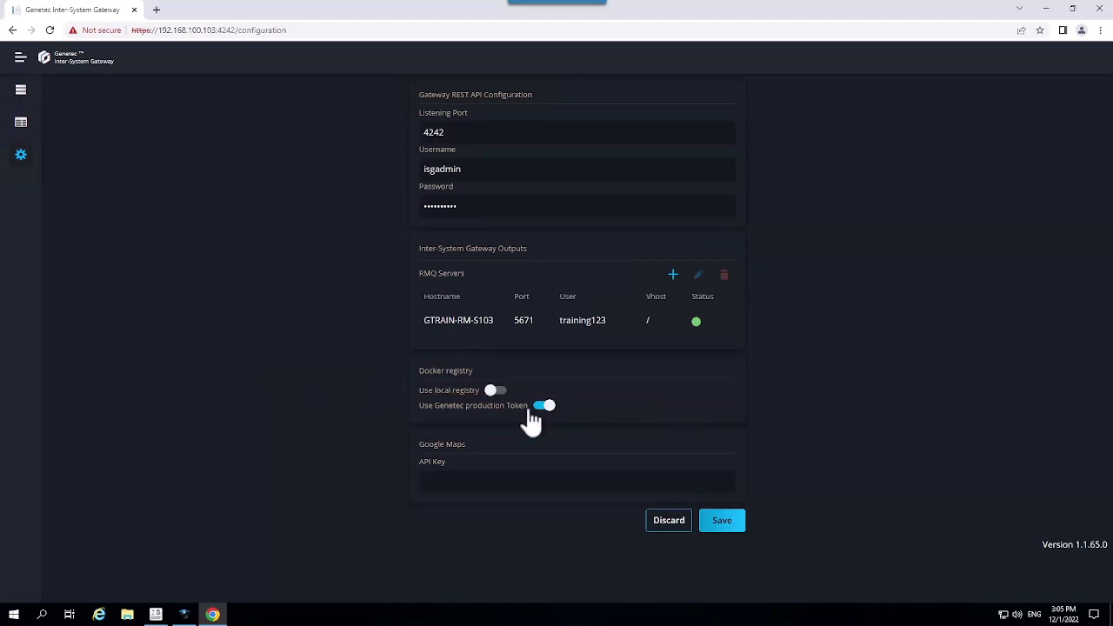
click(22, 93)
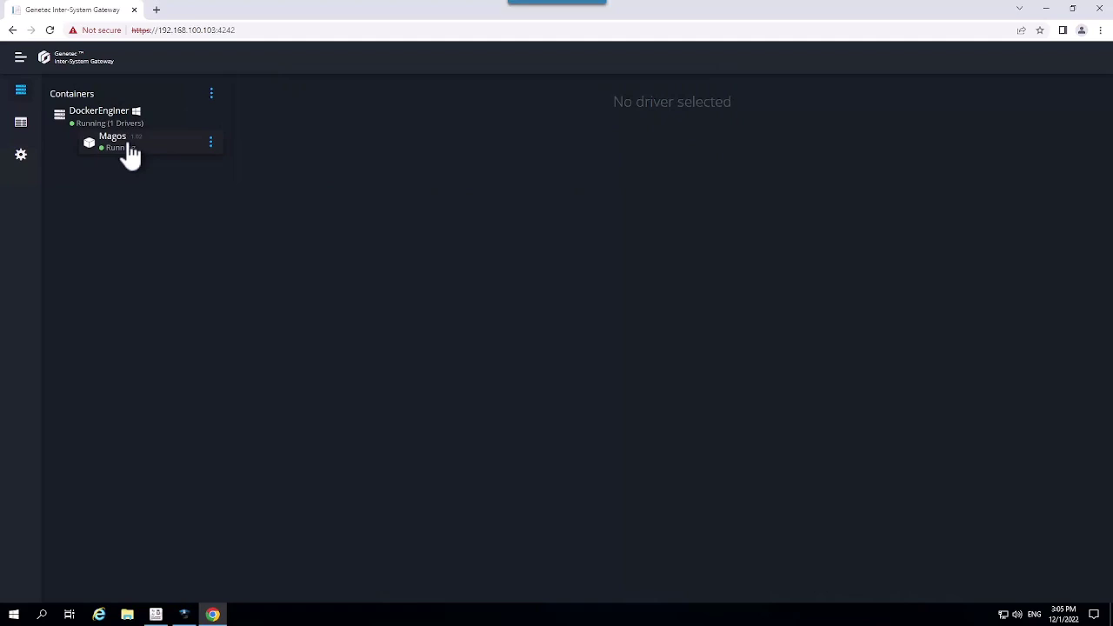
click(127, 614)
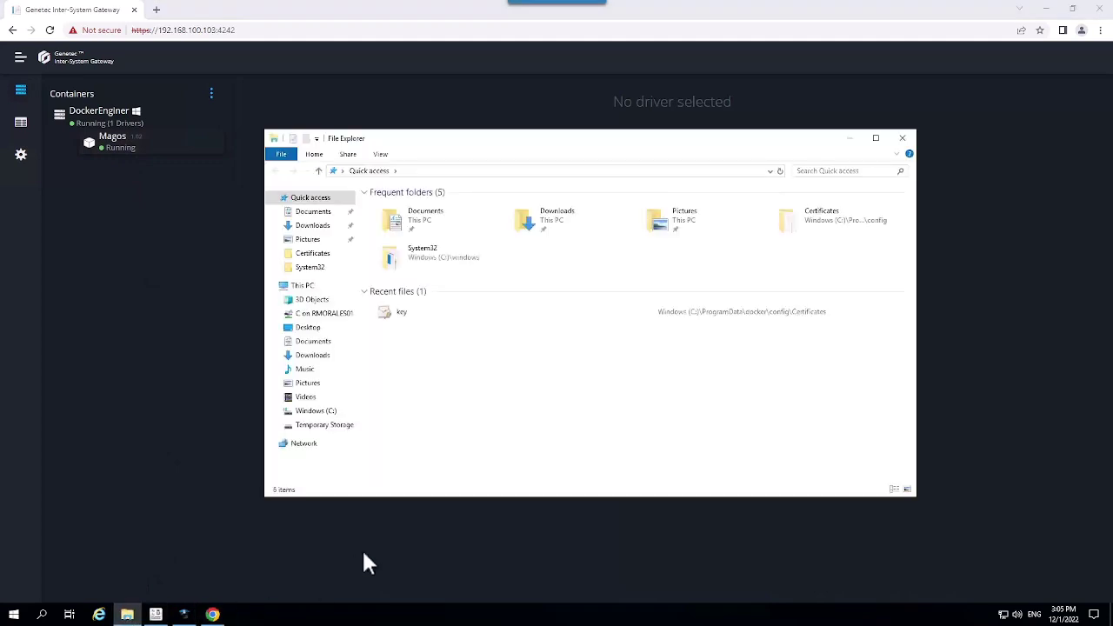
click(318, 411)
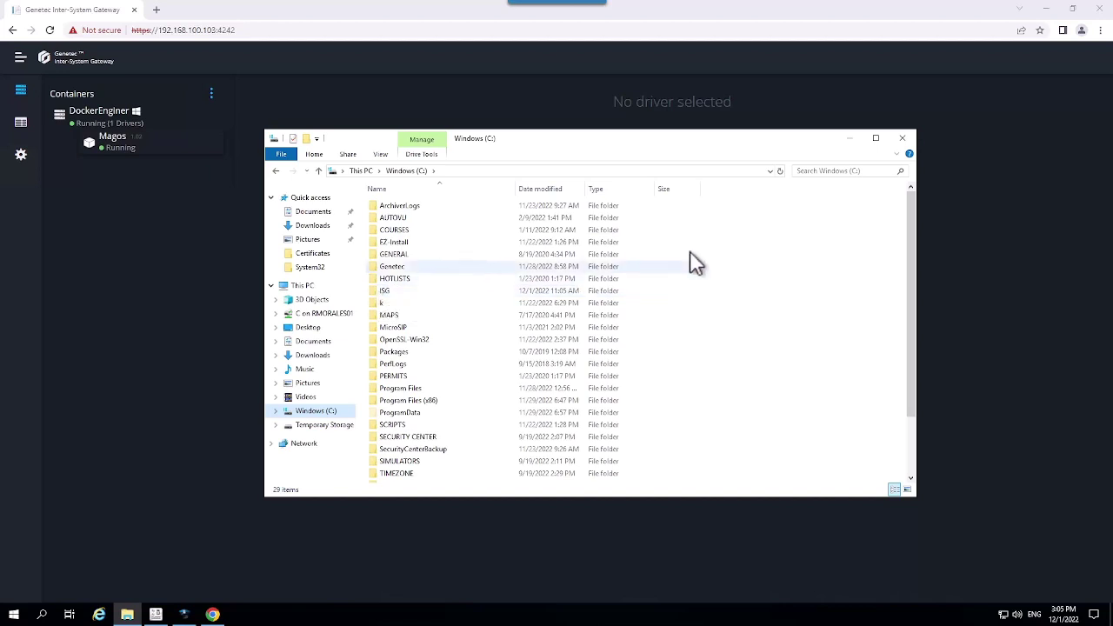
click(904, 139)
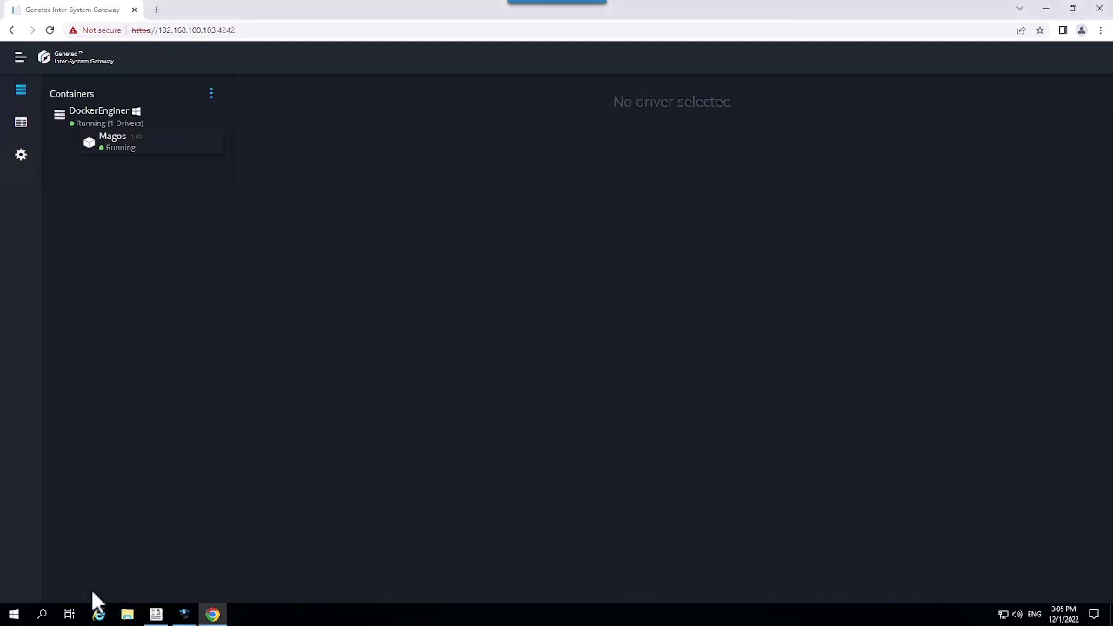
Search for cmd and run Command Prompt as administrator
click(42, 613)
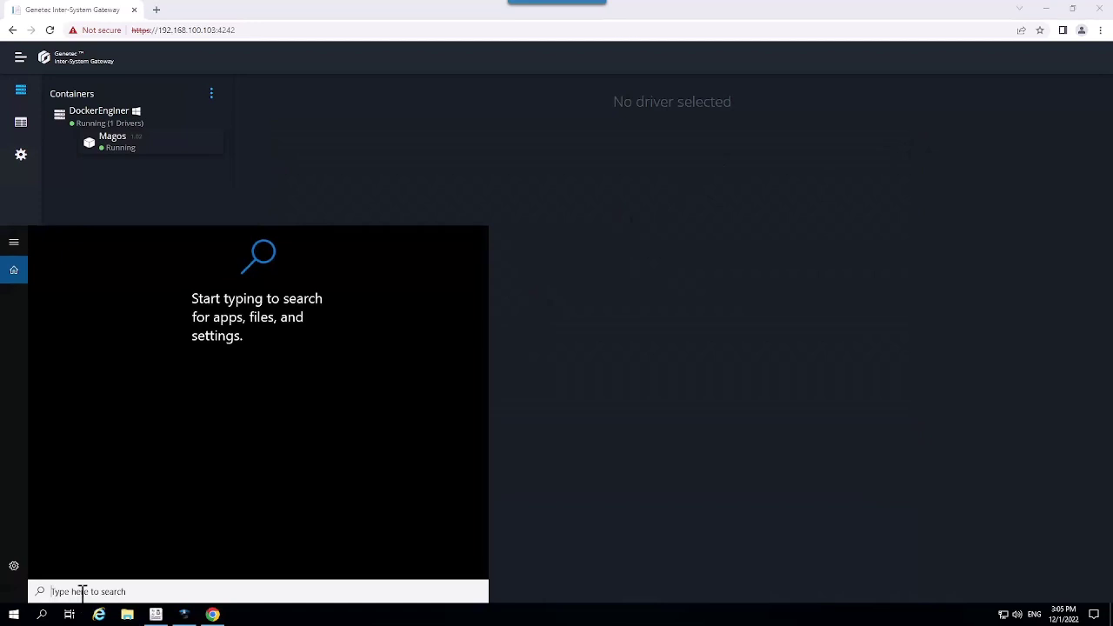
text(cmd)
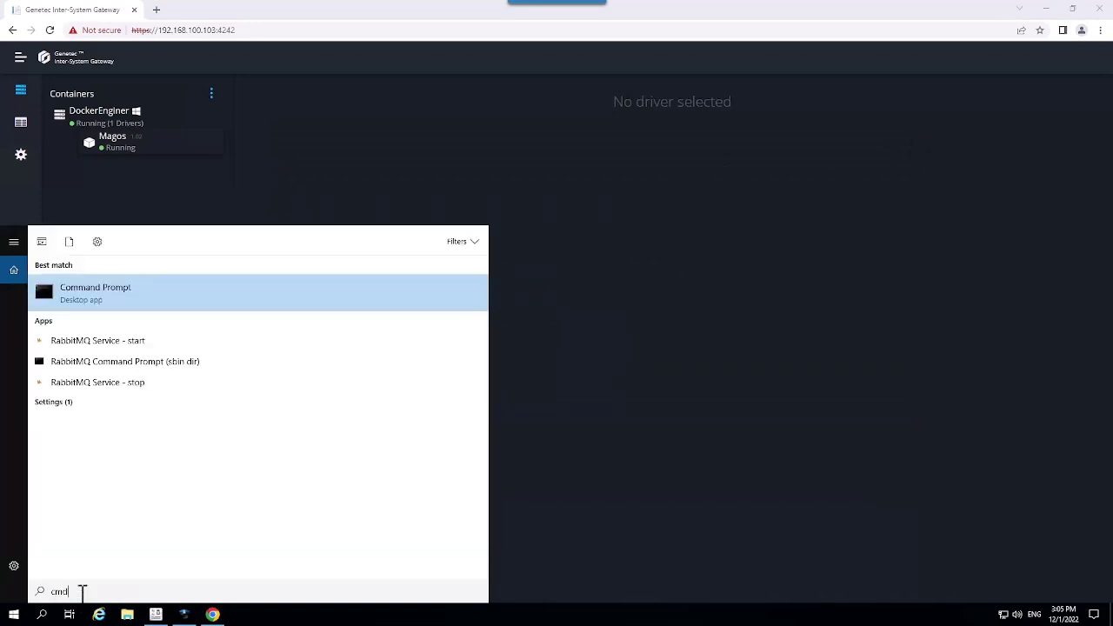
right_click(97, 300)
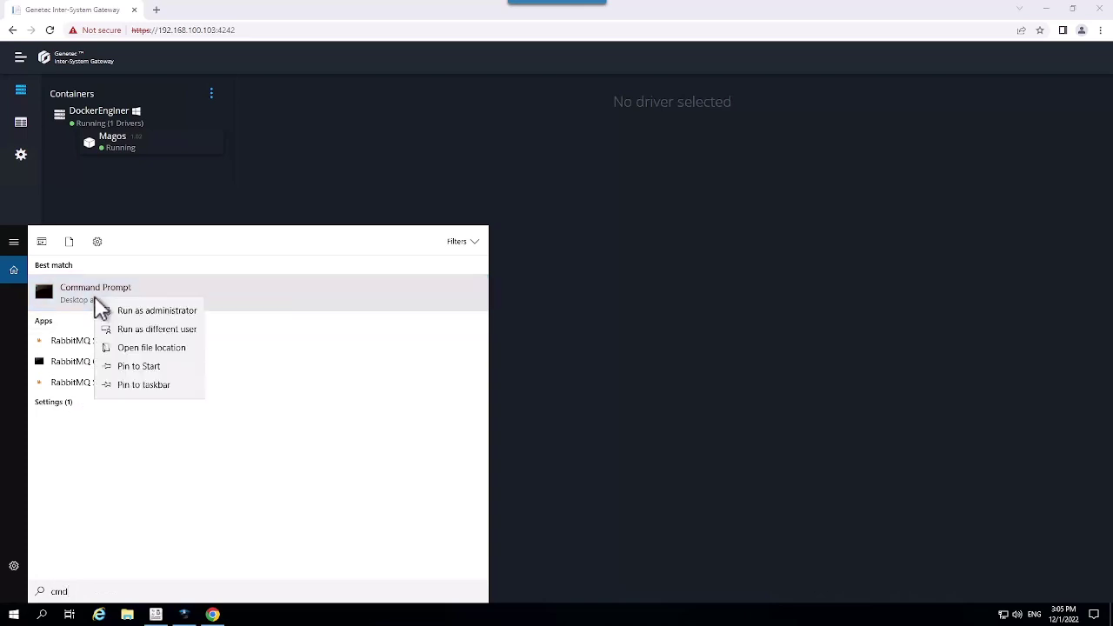
click(131, 315)
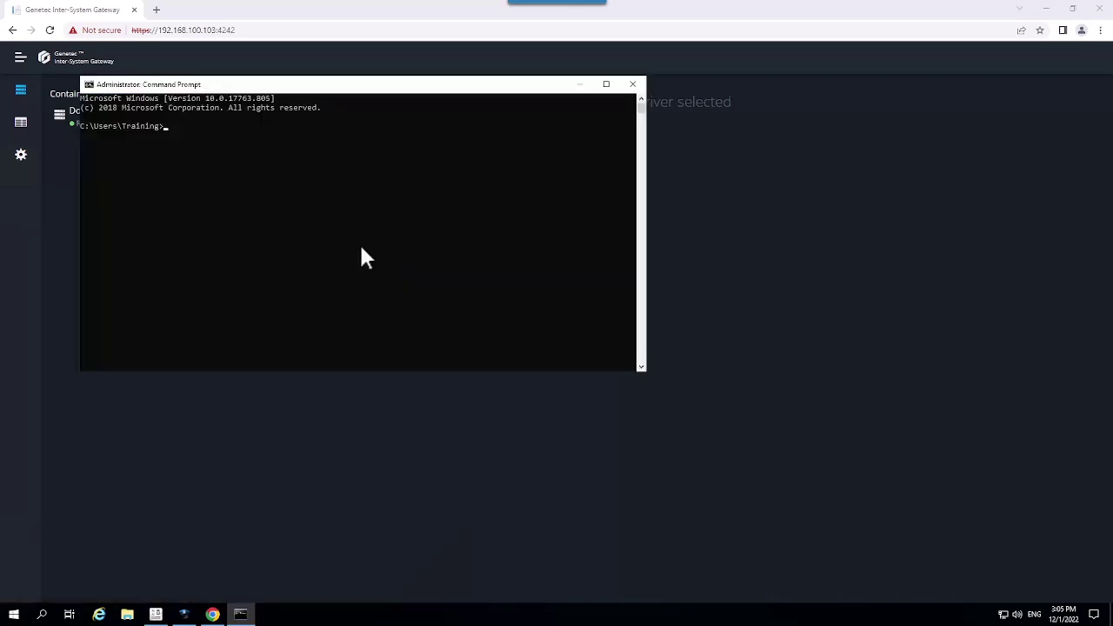